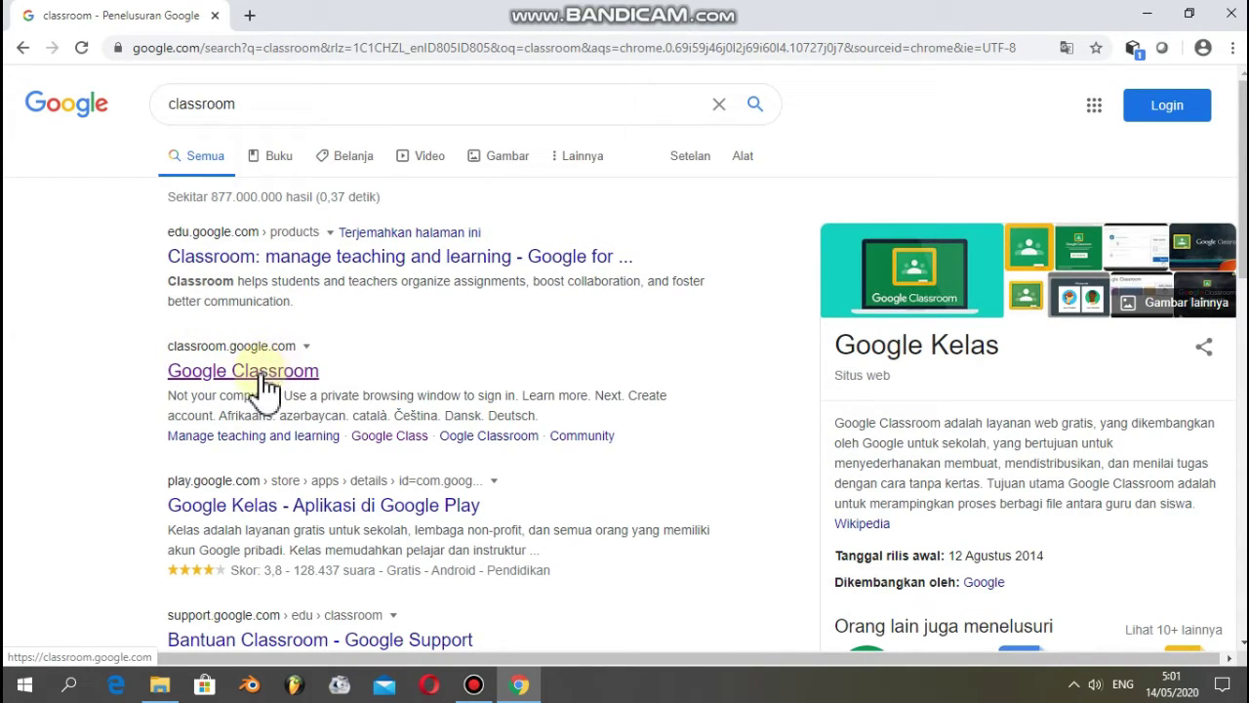
# - Open the Google Classroom result (classroom.google.com) from the 'classroom' search results
pyautogui.click(265, 385)
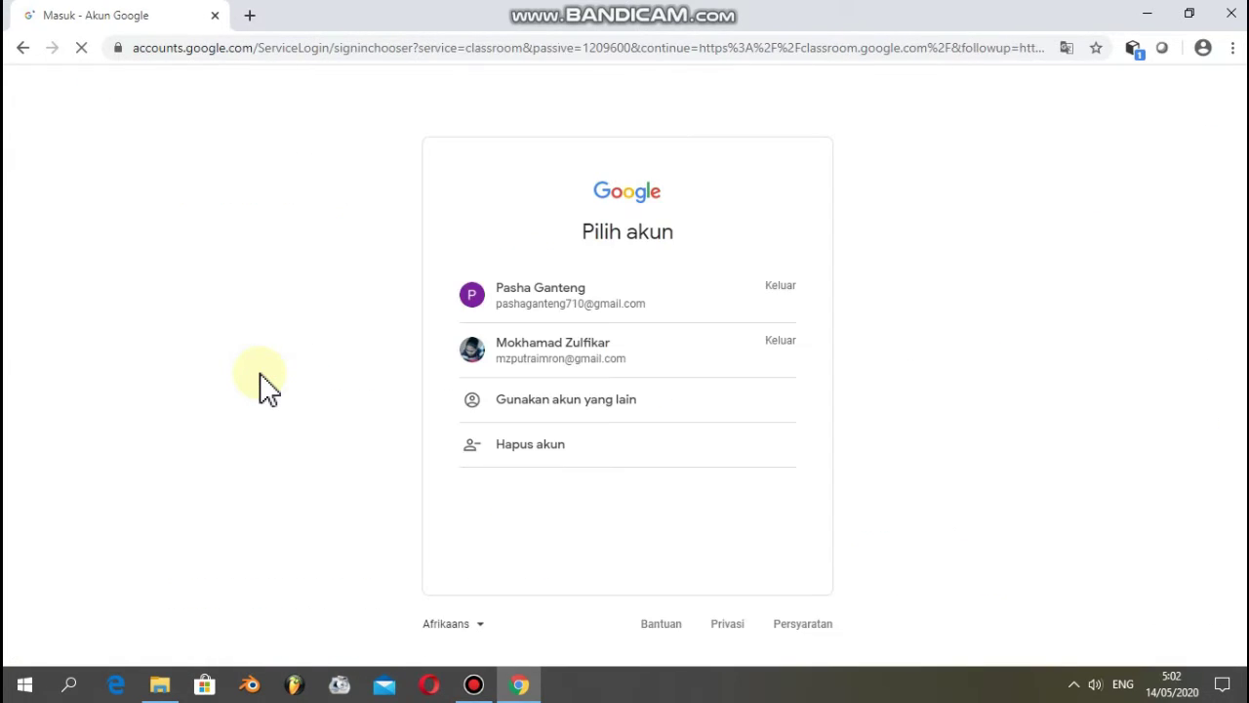
# - Sign in with a different Google account by entering its e-mail and password
pyautogui.click(562, 411)
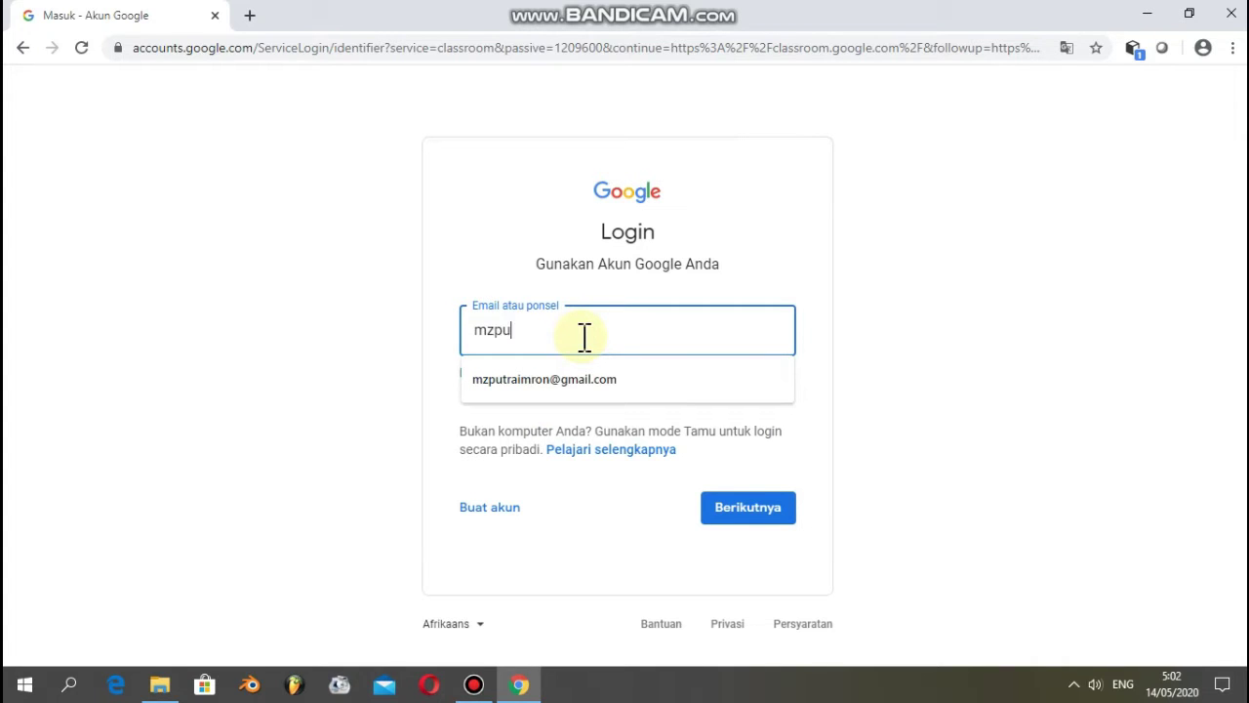
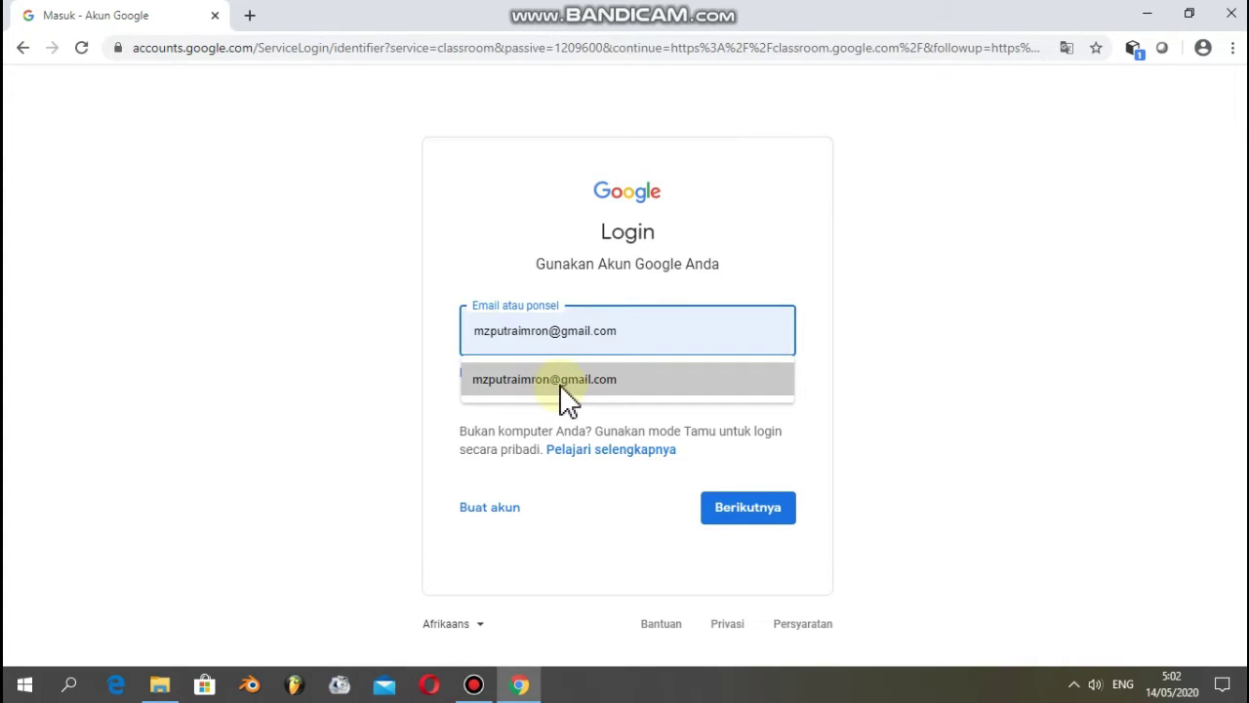
pyautogui.click(561, 382)
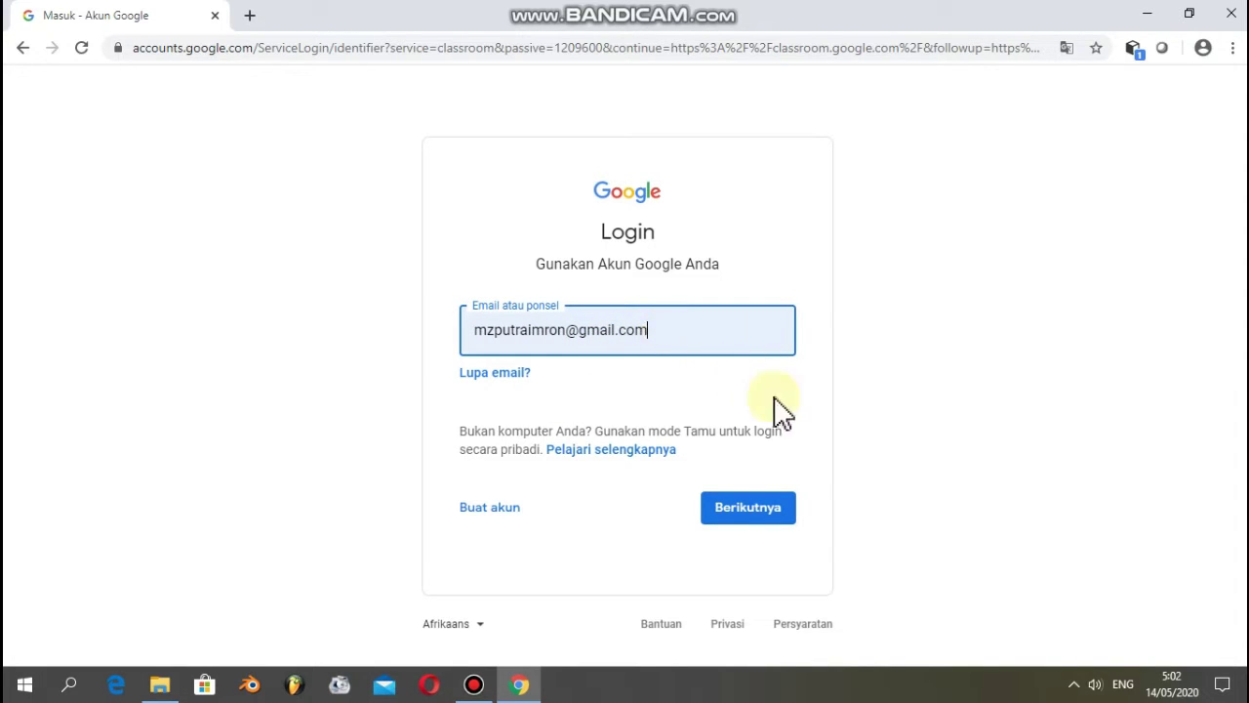
pyautogui.click(756, 526)
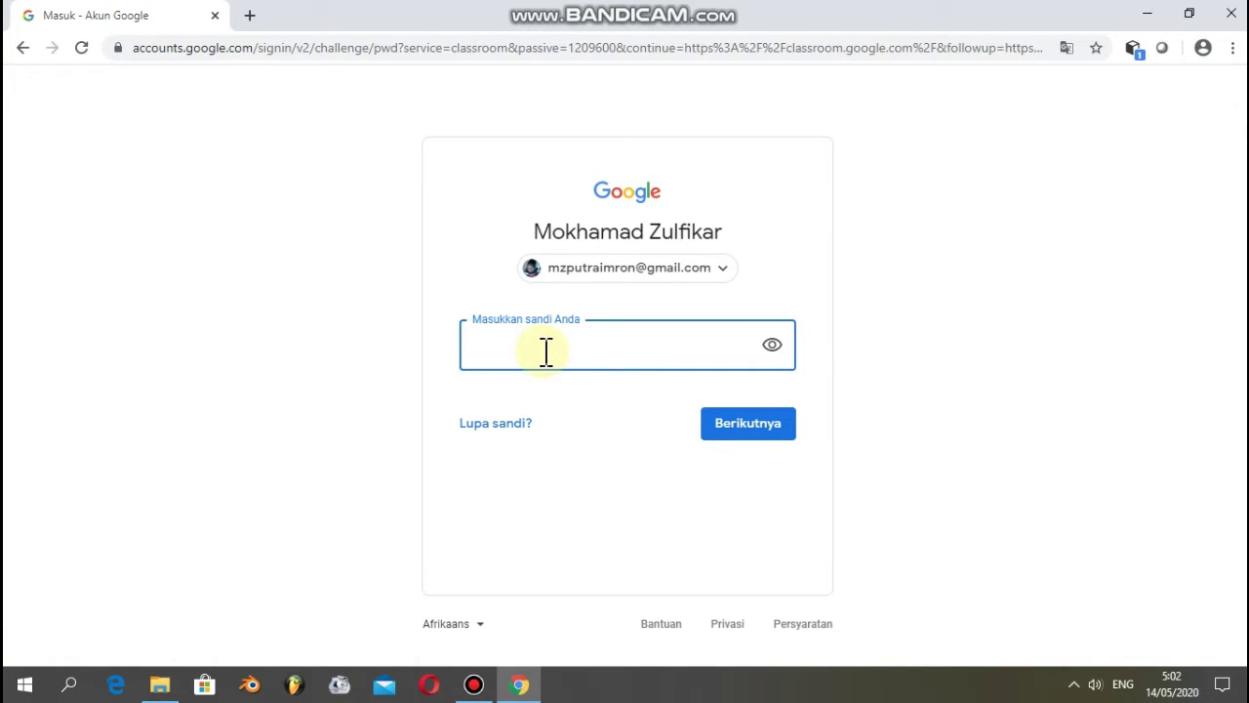
pyautogui.write('••••')
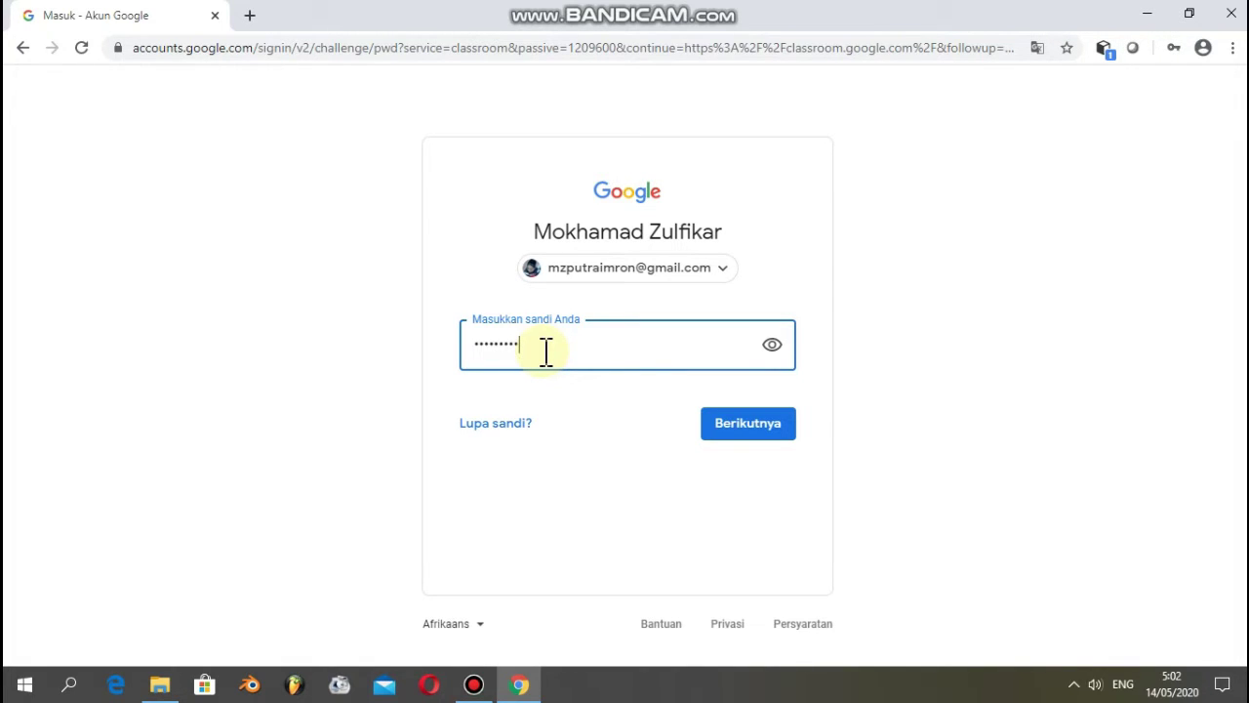
pyautogui.click(742, 425)
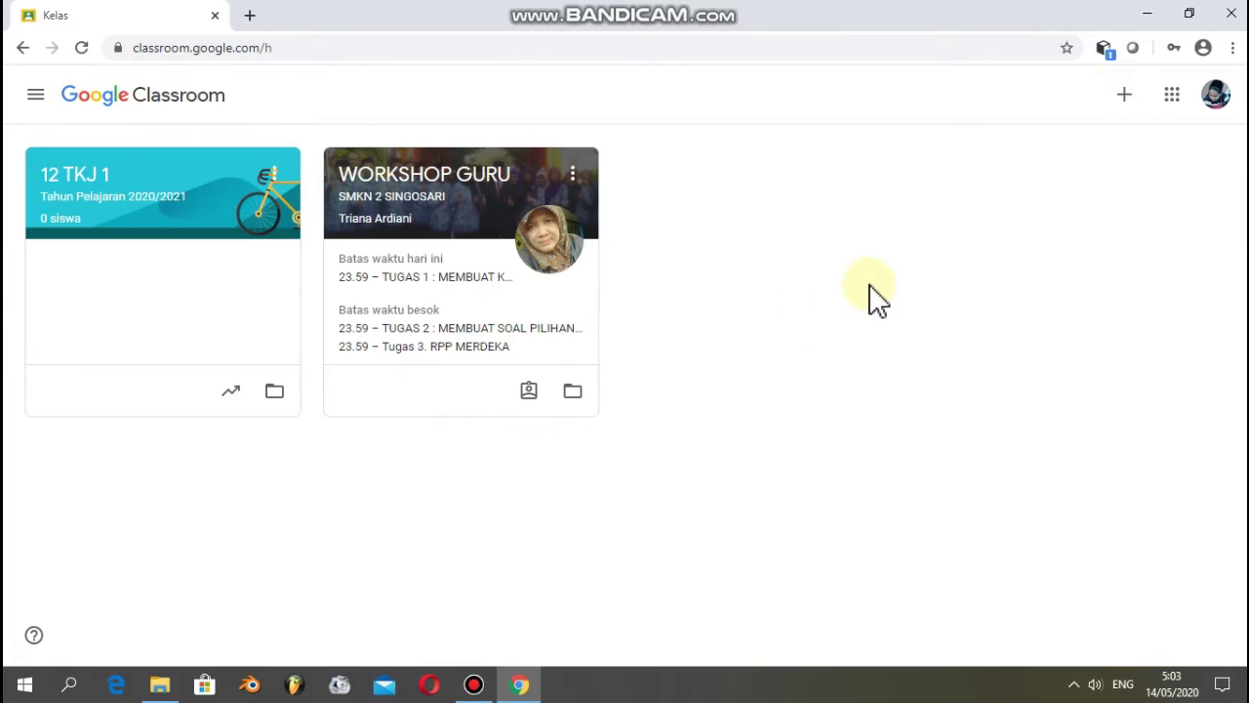
# - Start a new class and acknowledge the notice about not using it at a school
pyautogui.click(1125, 102)
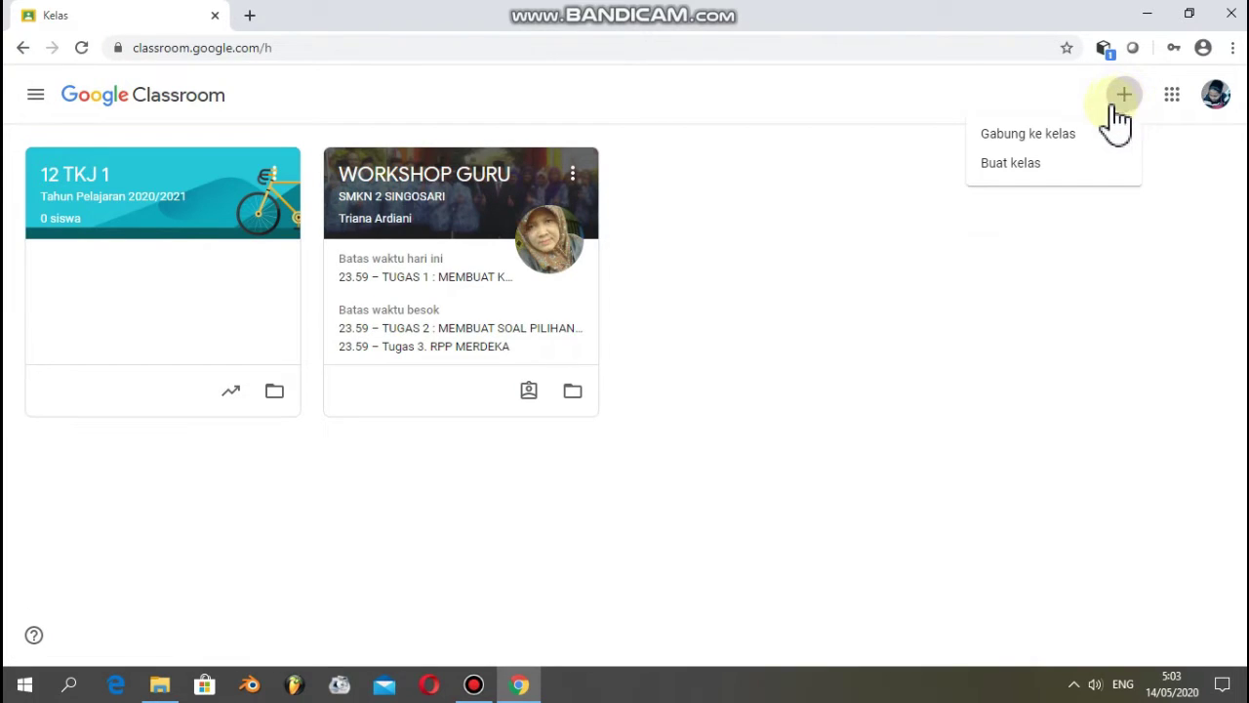
pyautogui.click(1010, 166)
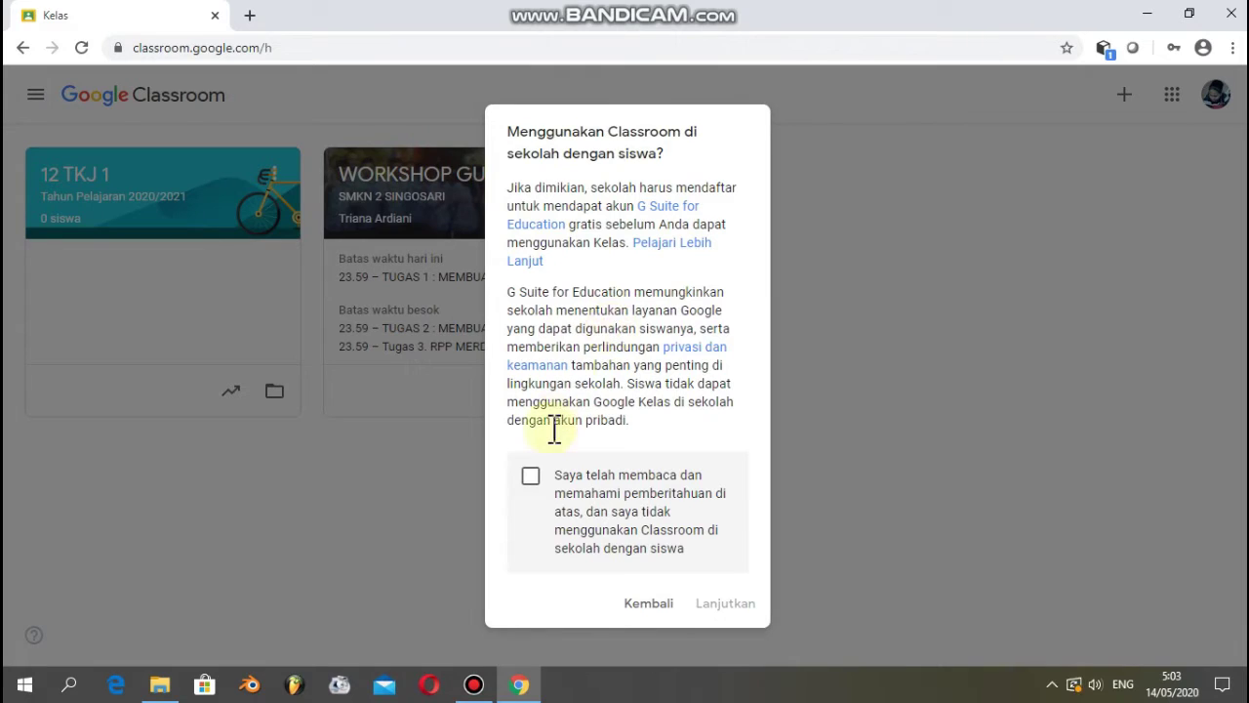
pyautogui.click(531, 478)
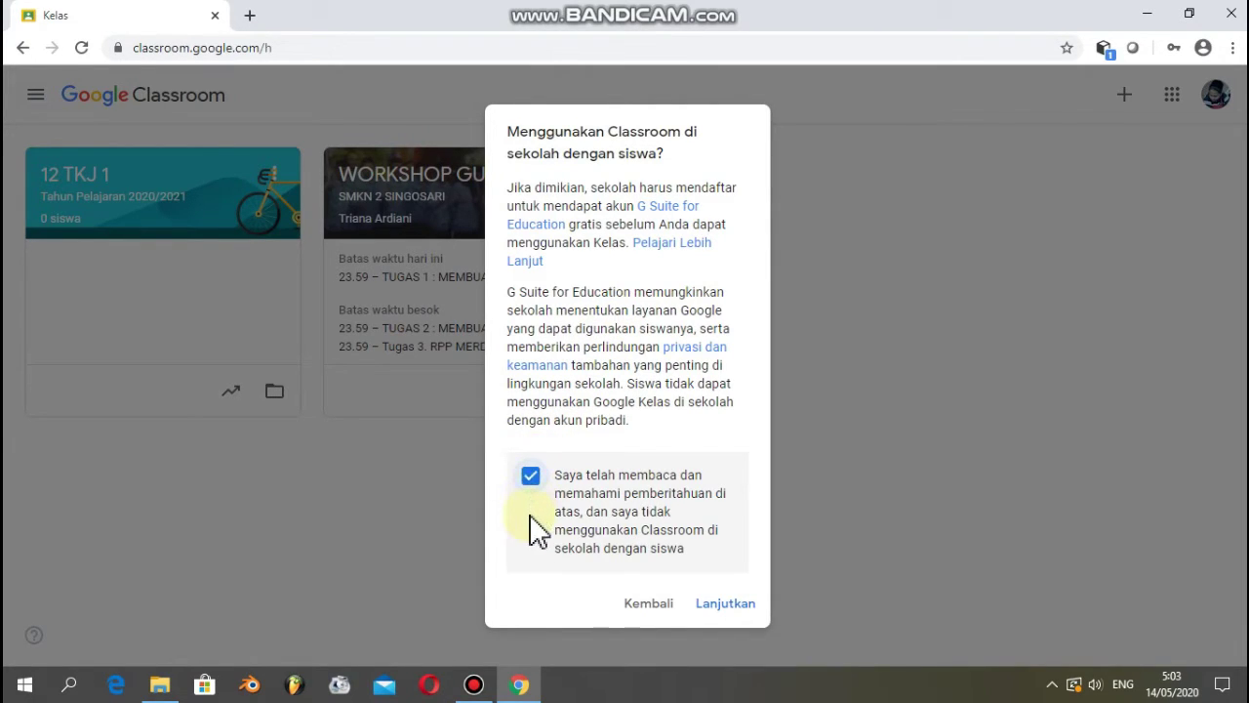
pyautogui.click(724, 603)
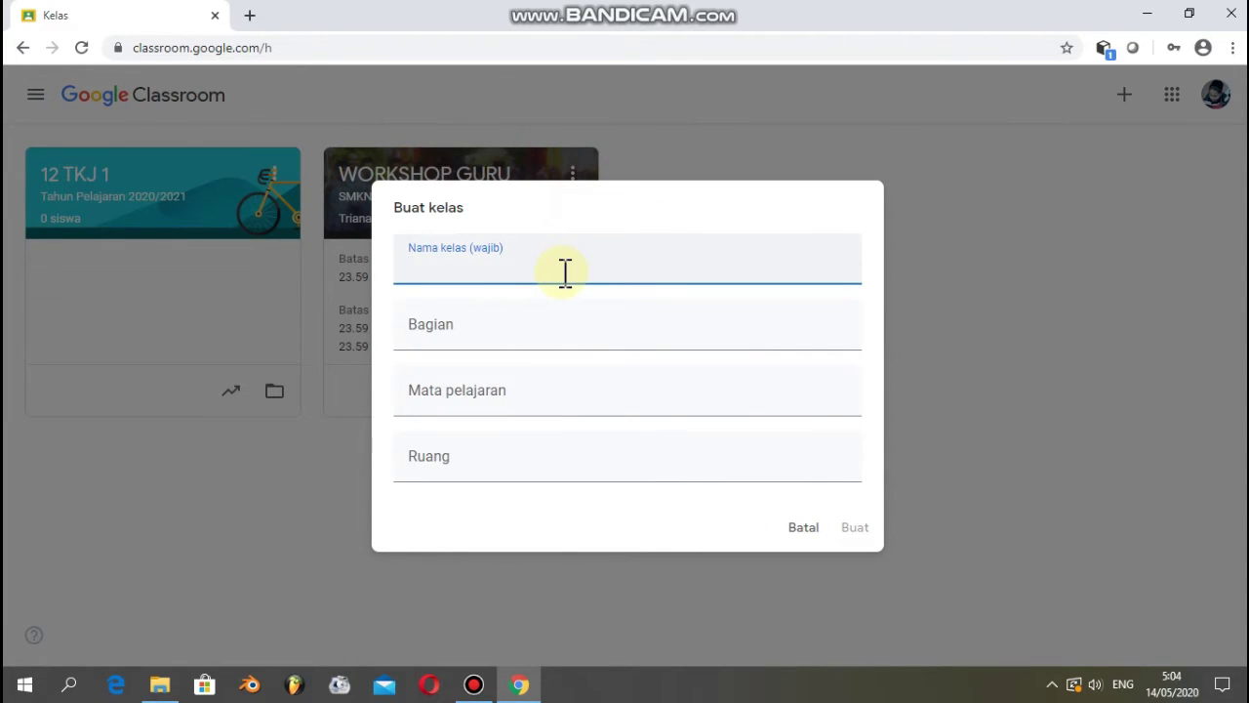
# - Create class 11 TKJ-1 with section 2020/2021, subject SISTEM OPERASI JARINGAN, room 03
pyautogui.press('capslock')
pyautogui.write('11 TKJ-1')
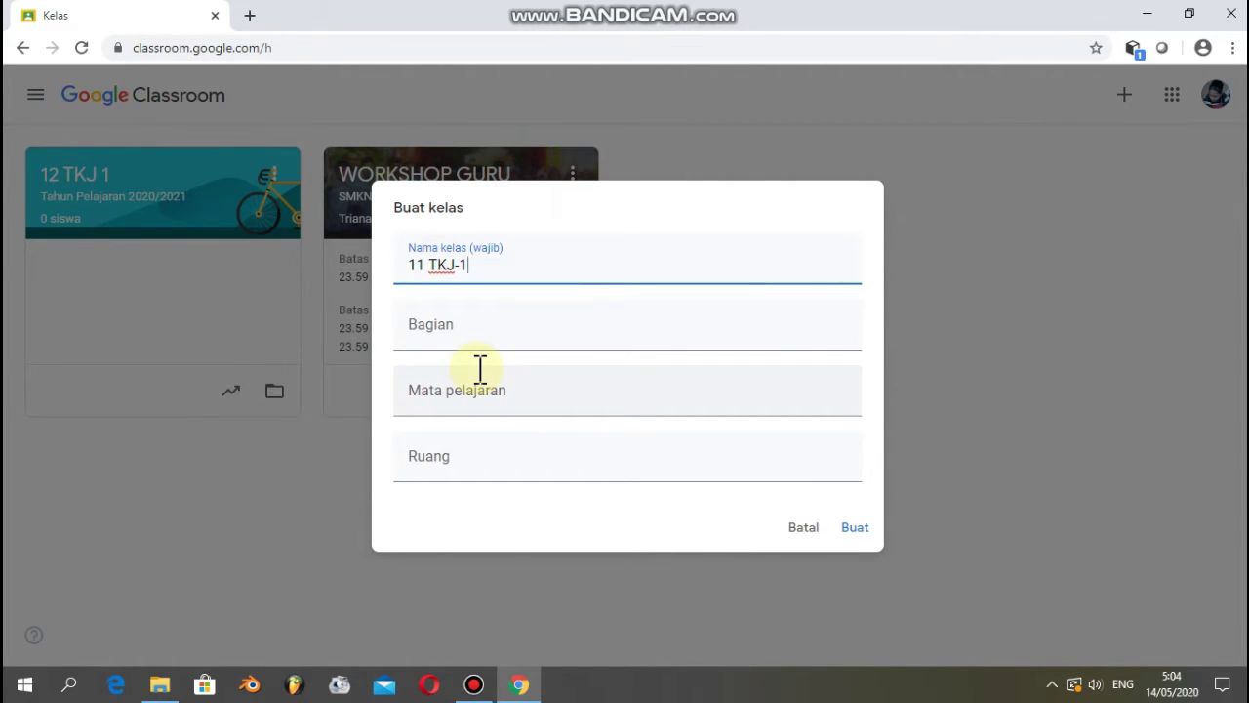
pyautogui.click(511, 324)
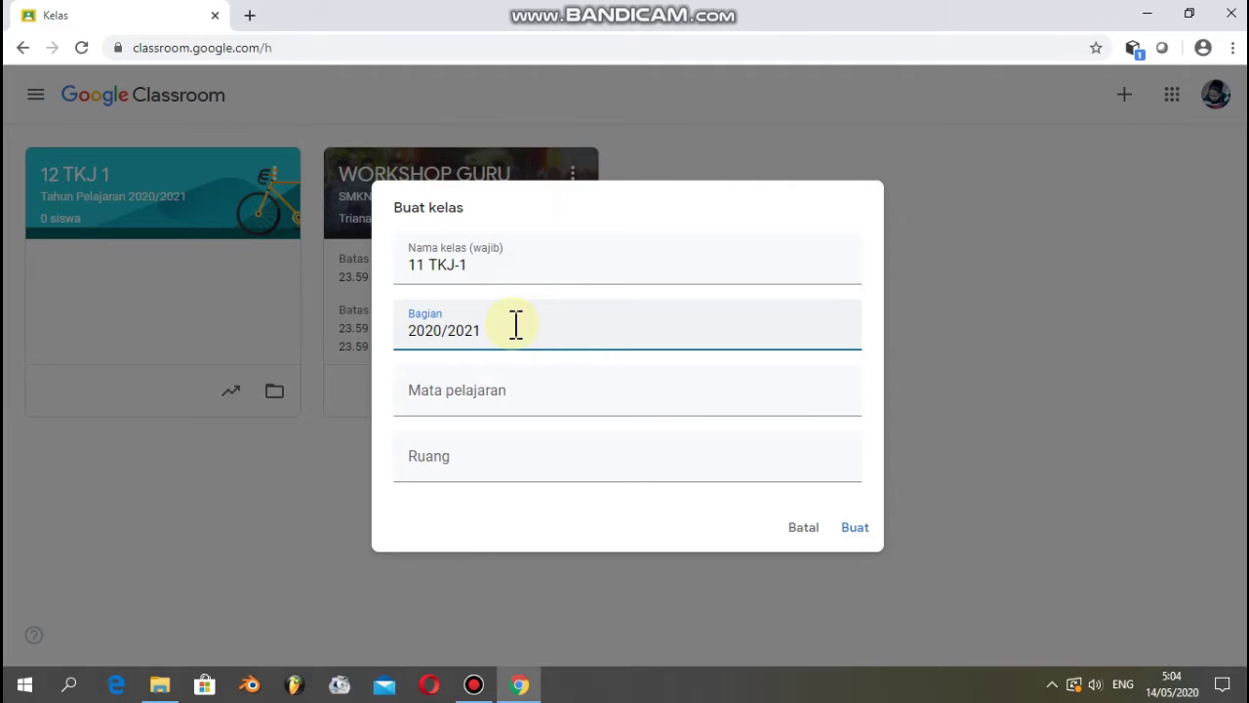
pyautogui.click(512, 391)
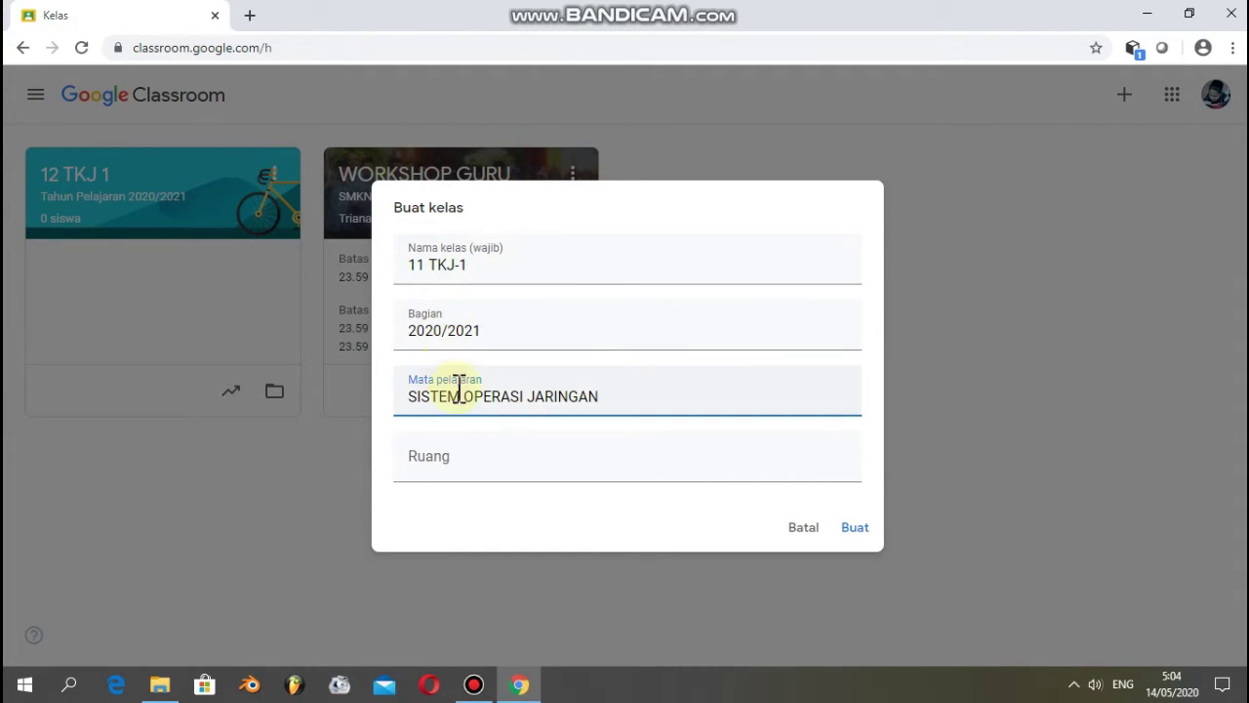
pyautogui.click(461, 466)
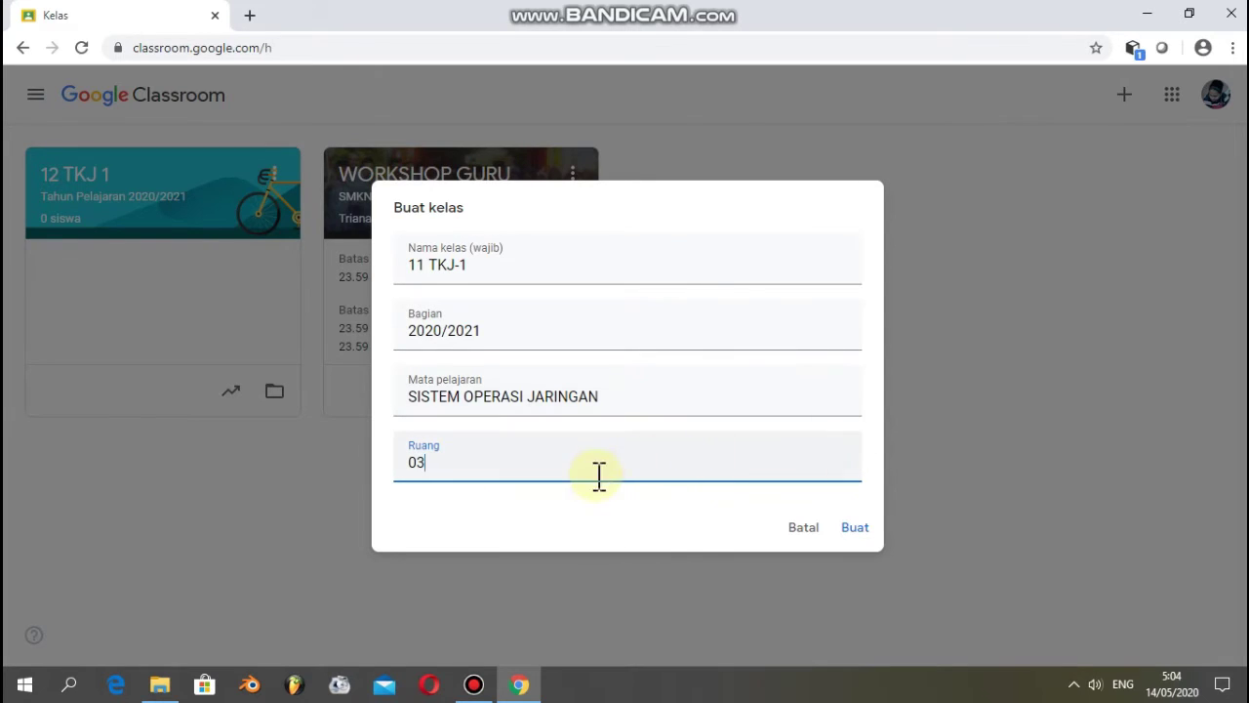
pyautogui.click(856, 527)
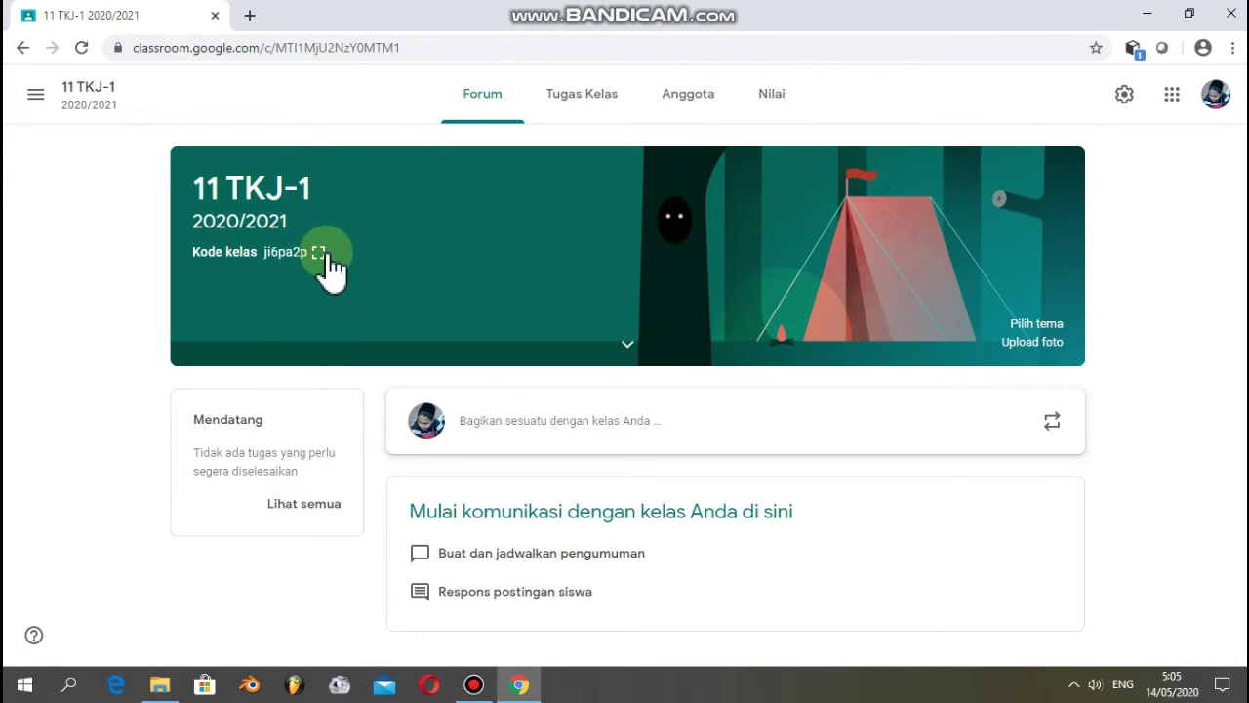
# - Show 11 TKJ-1's subject and room details, then return to the classes home
pyautogui.click(623, 345)
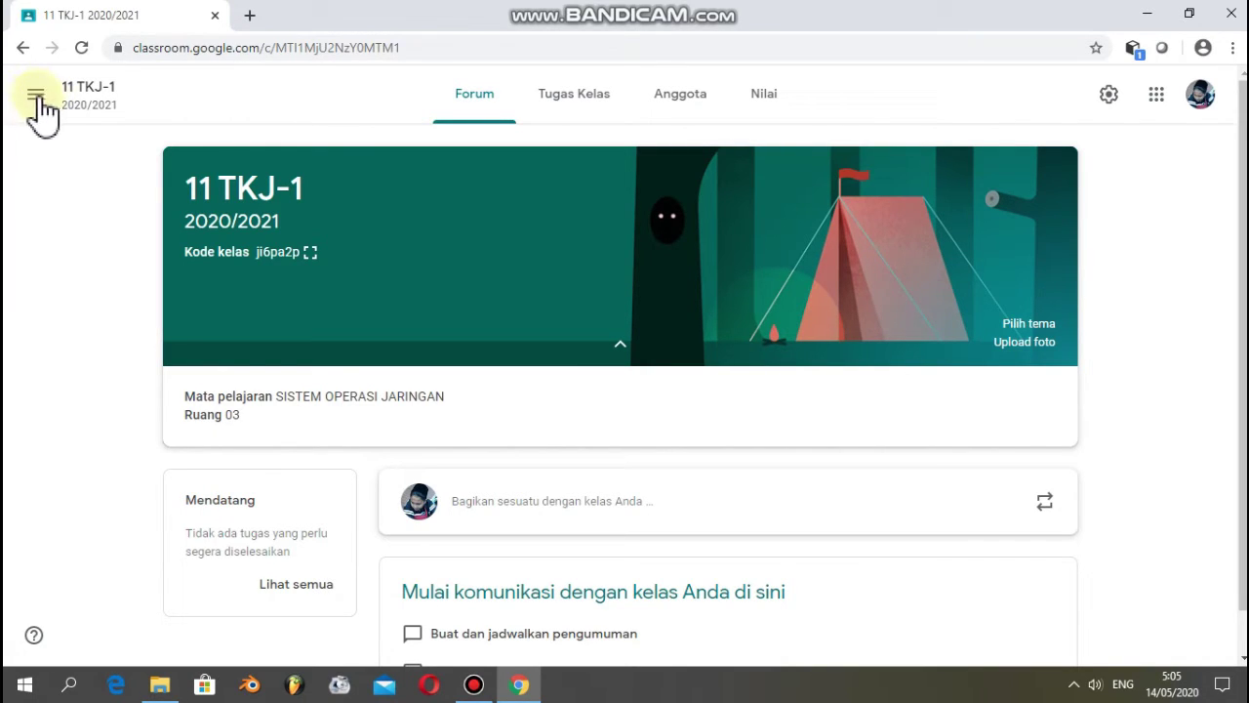
pyautogui.click(35, 98)
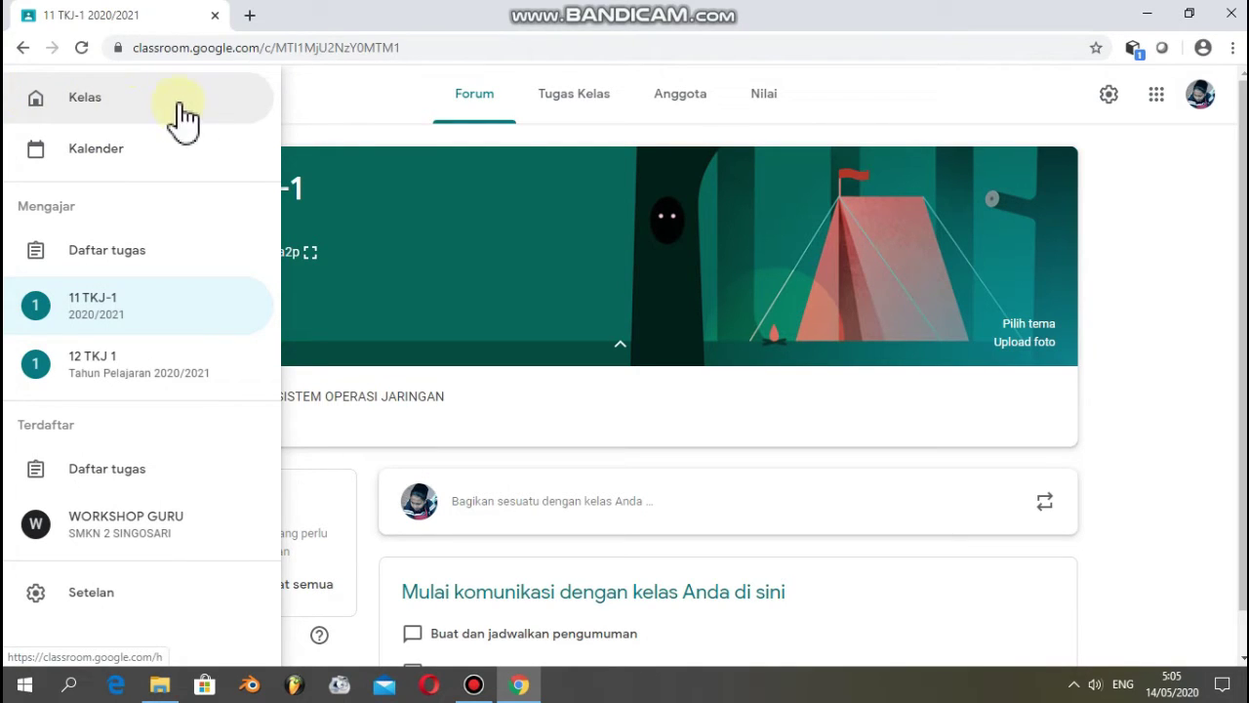
pyautogui.click(137, 107)
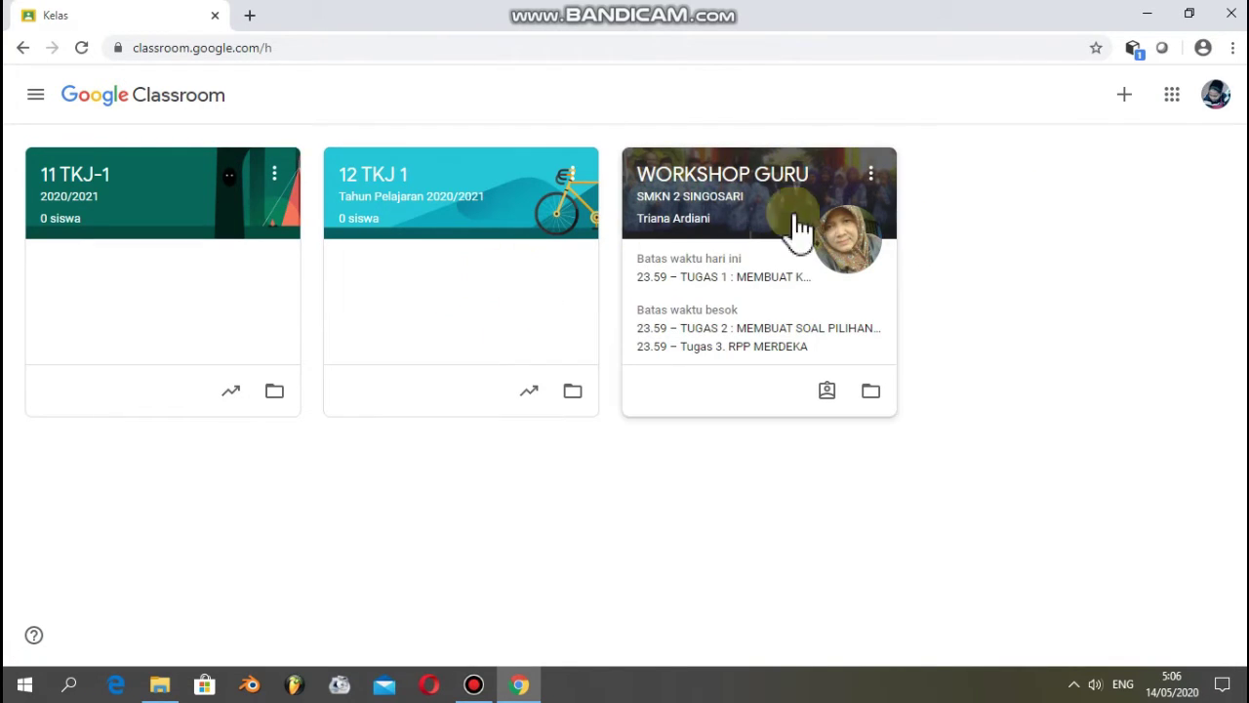
pyautogui.click(1124, 96)
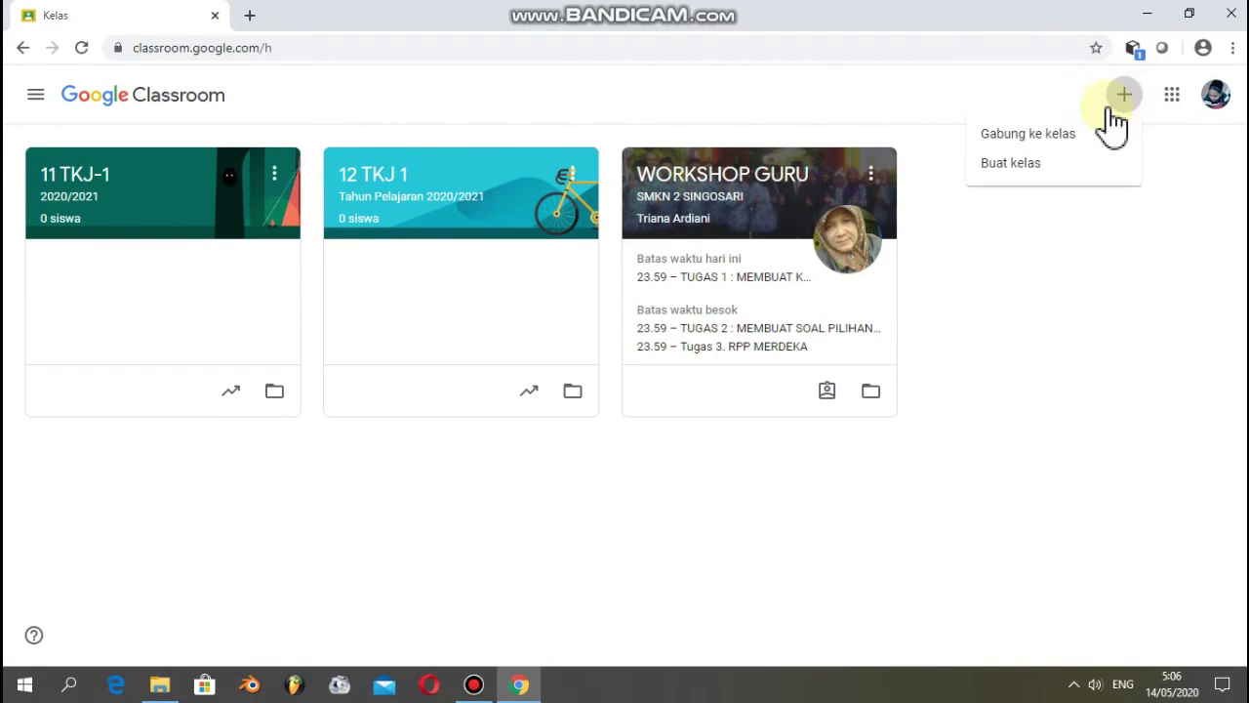
# - Start another new class and acknowledge the school-use notice
pyautogui.click(1038, 164)
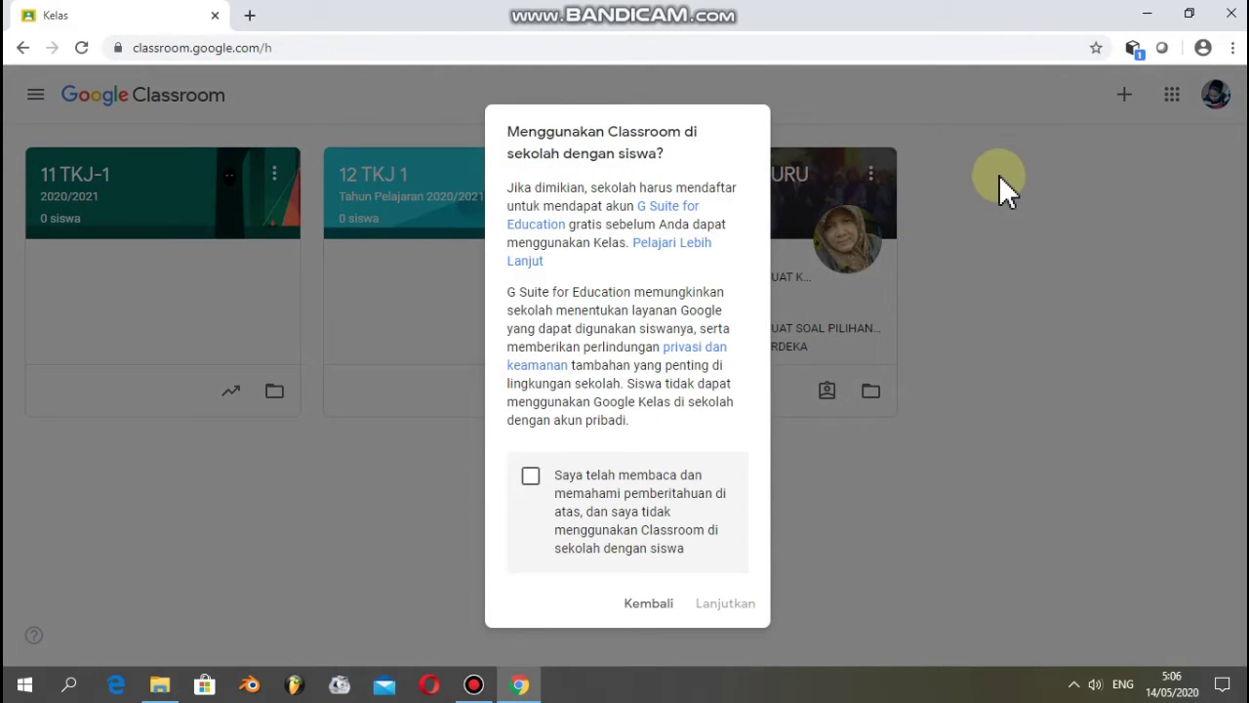
pyautogui.click(531, 476)
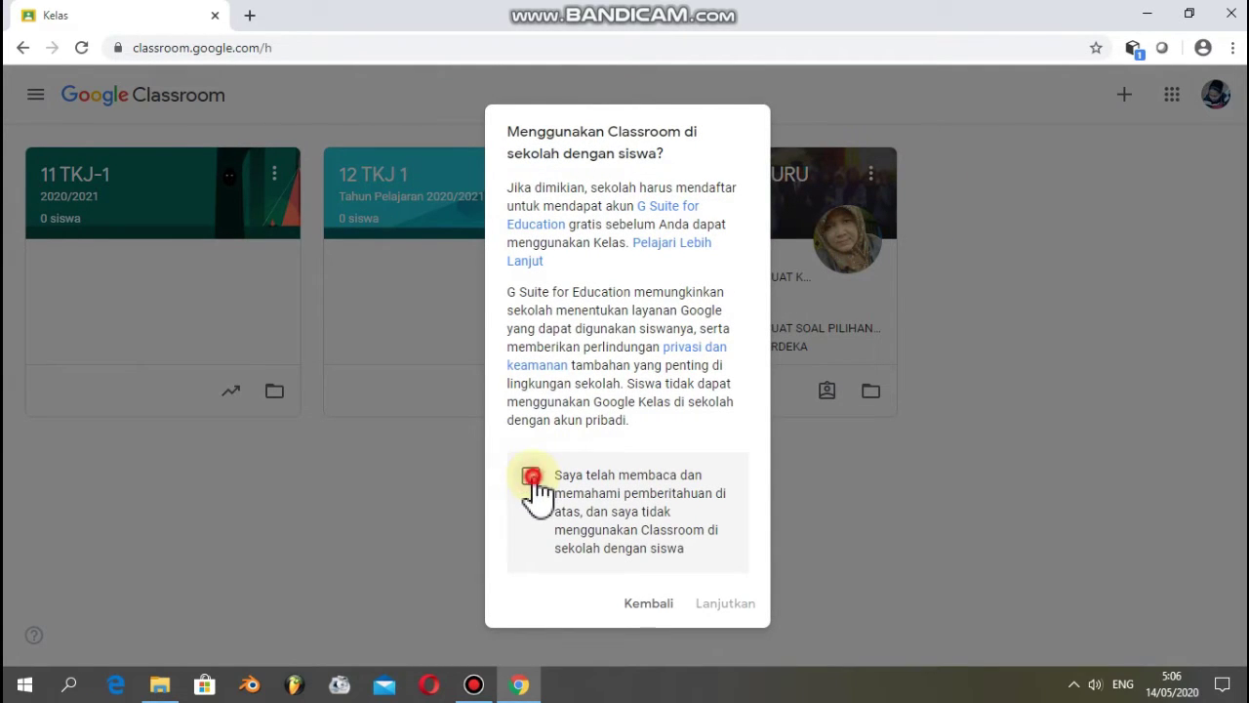
pyautogui.click(720, 605)
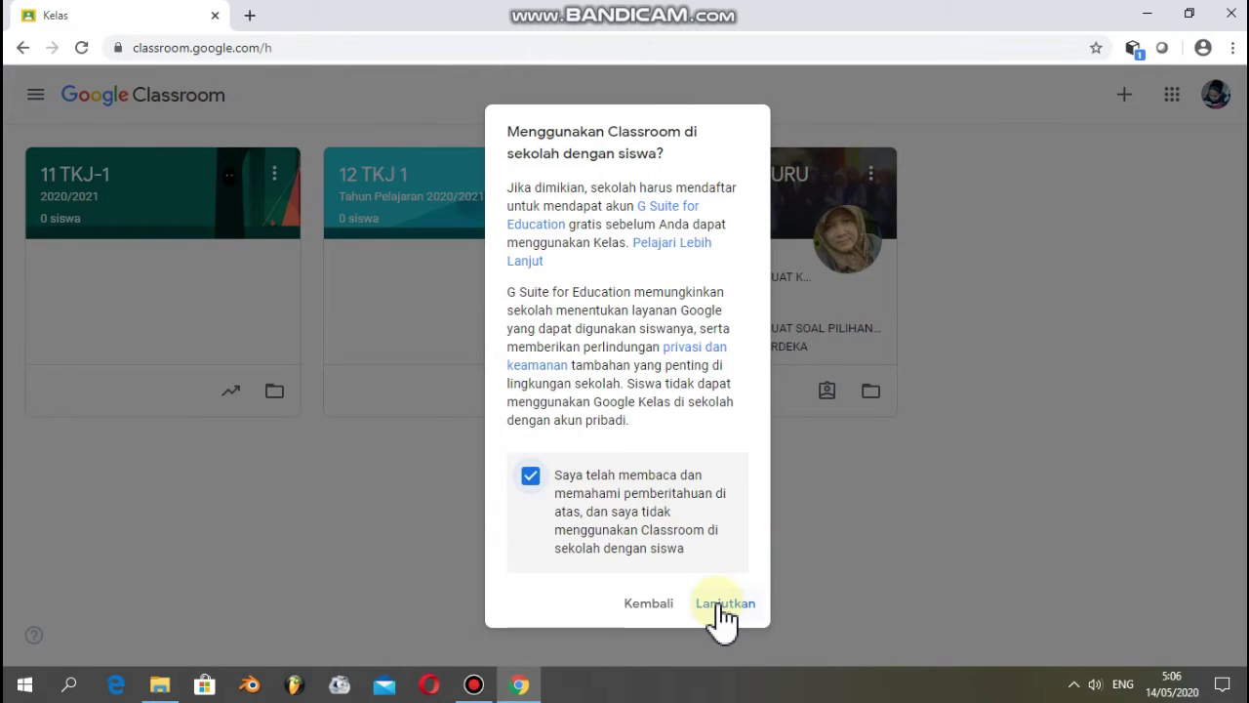
pyautogui.click(722, 603)
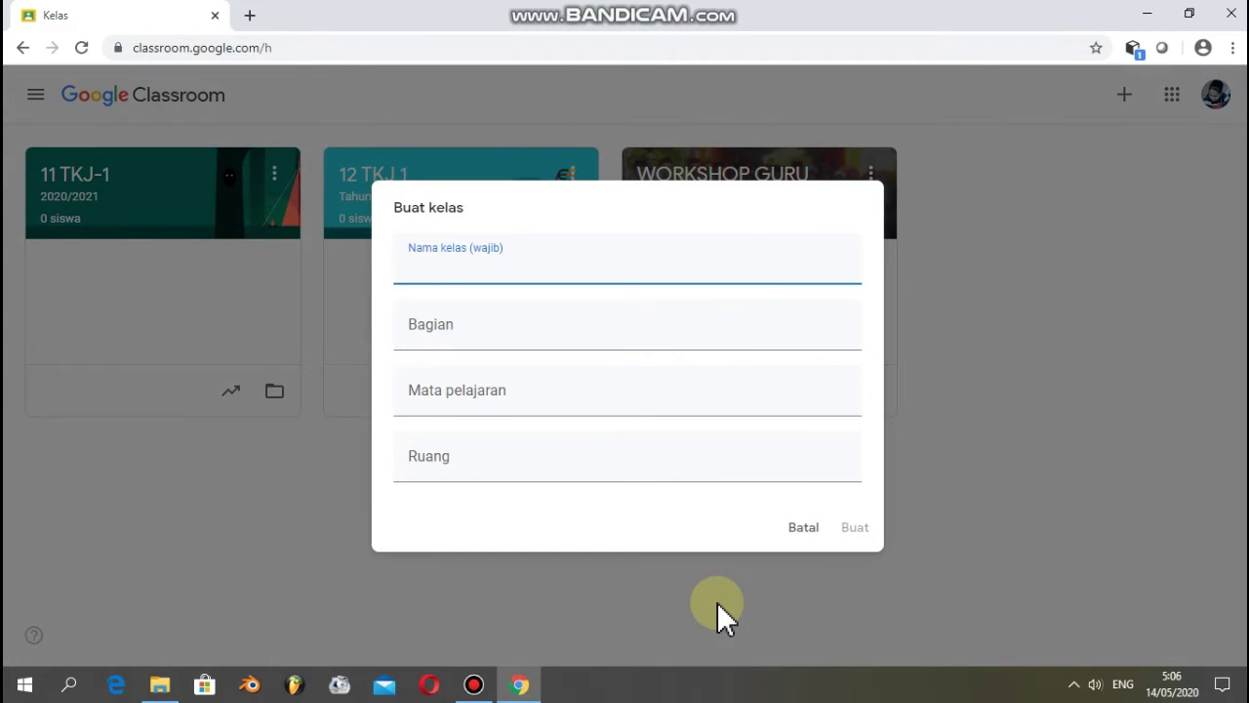
# - Enter 11 TKJ-2, section 2020/2021, subject SISTEM OPERASI JARINGAN and room 04
pyautogui.write('11 TKJ-2')
pyautogui.click(485, 330)
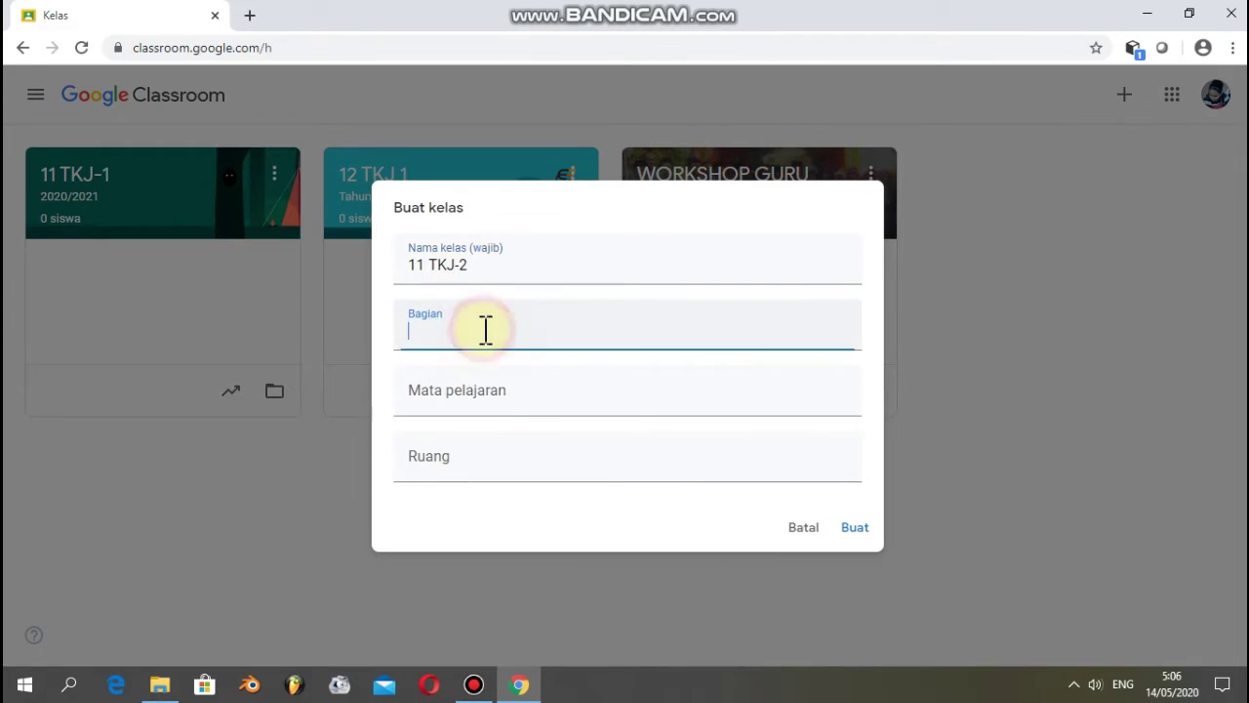
pyautogui.write('2020/2021')
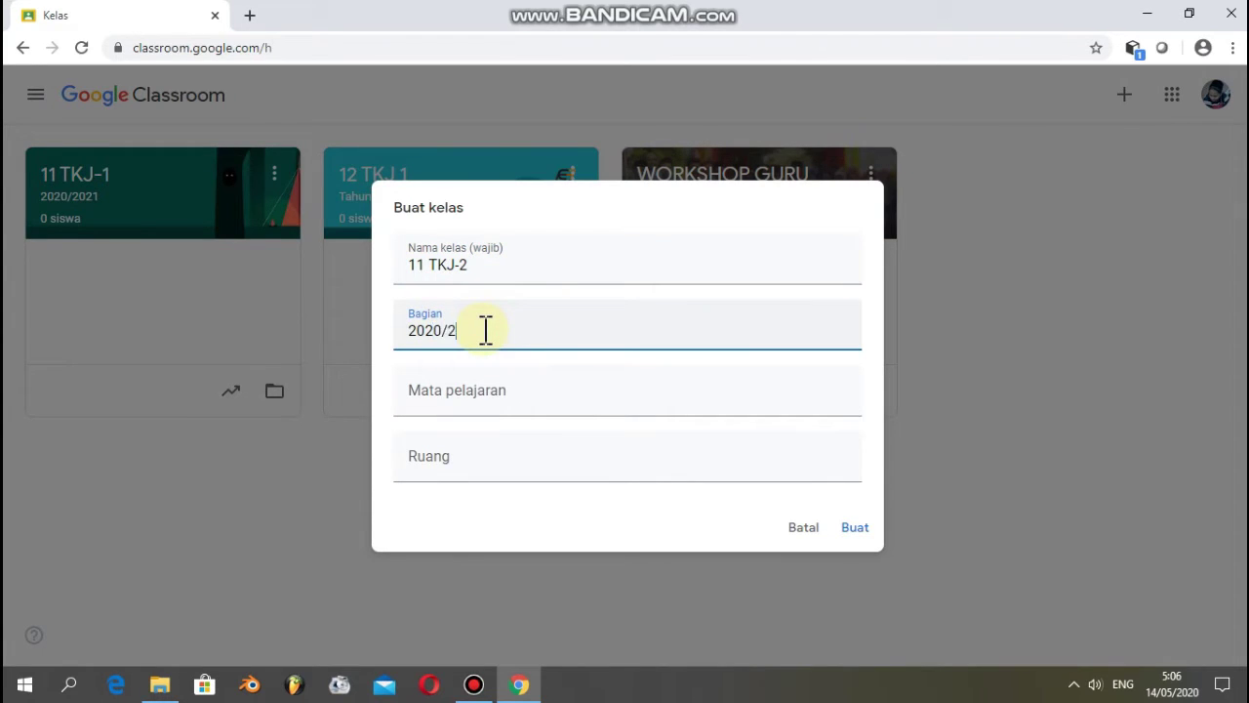
pyautogui.click(469, 393)
pyautogui.write('SISTE')
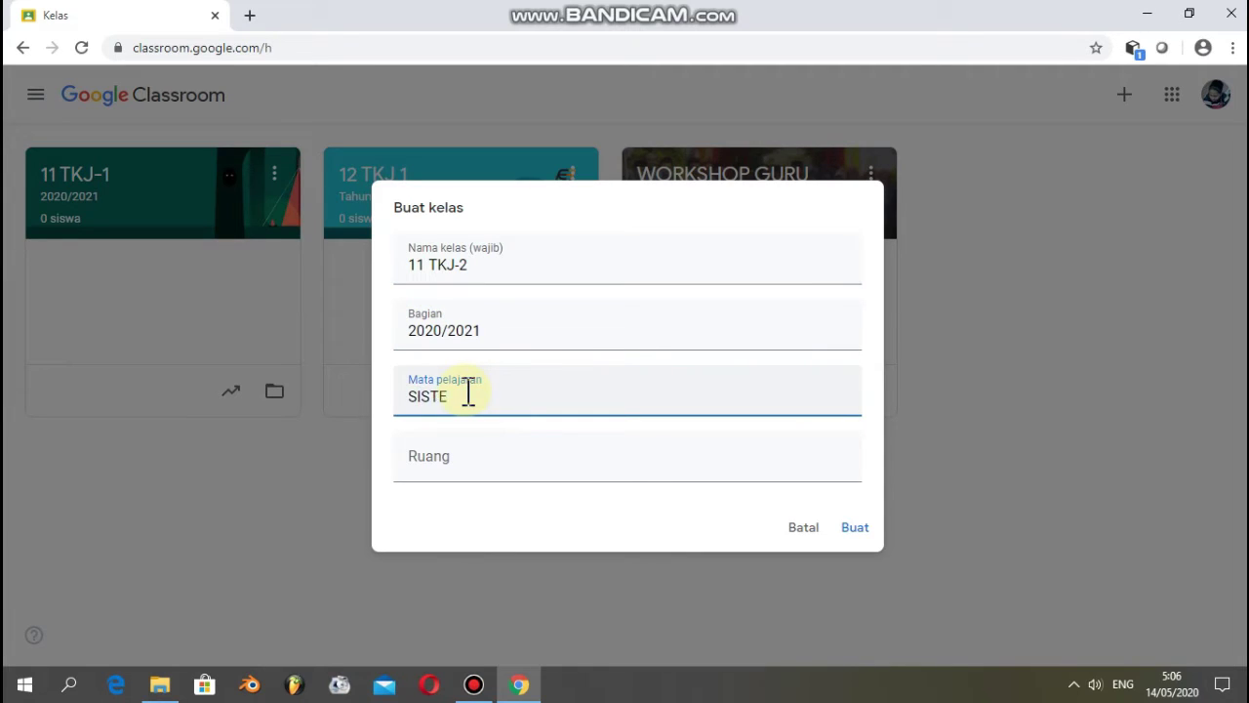
pyautogui.write('M OPERASI JARINGAN')
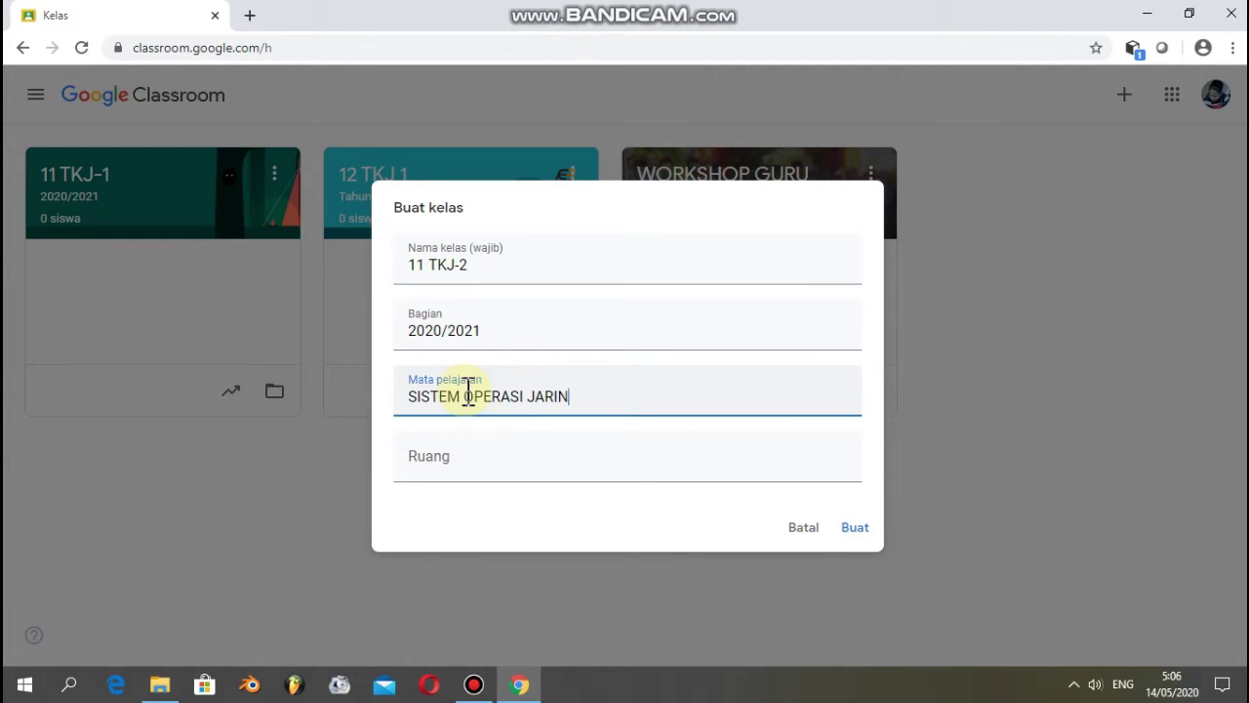
pyautogui.click(462, 471)
pyautogui.write('04')
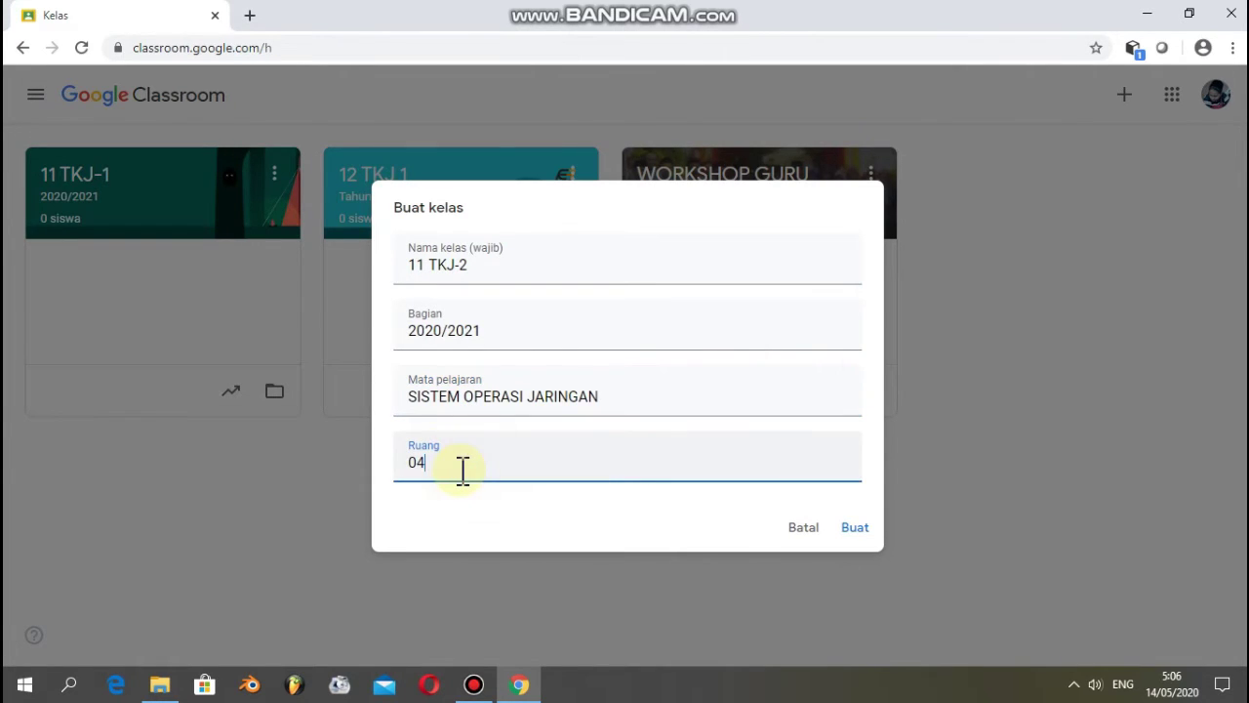
# - Create 11 TKJ-2, view its subject and room details, and go back to all classes
pyautogui.click(857, 527)
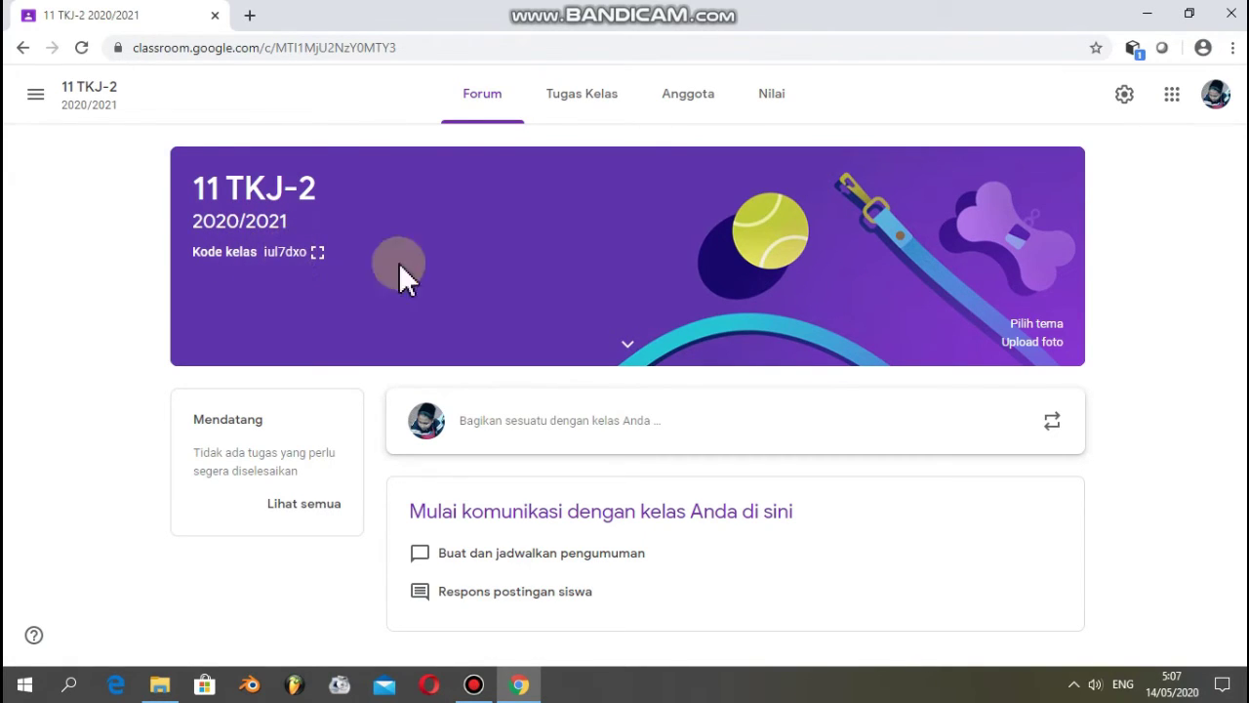
pyautogui.click(626, 348)
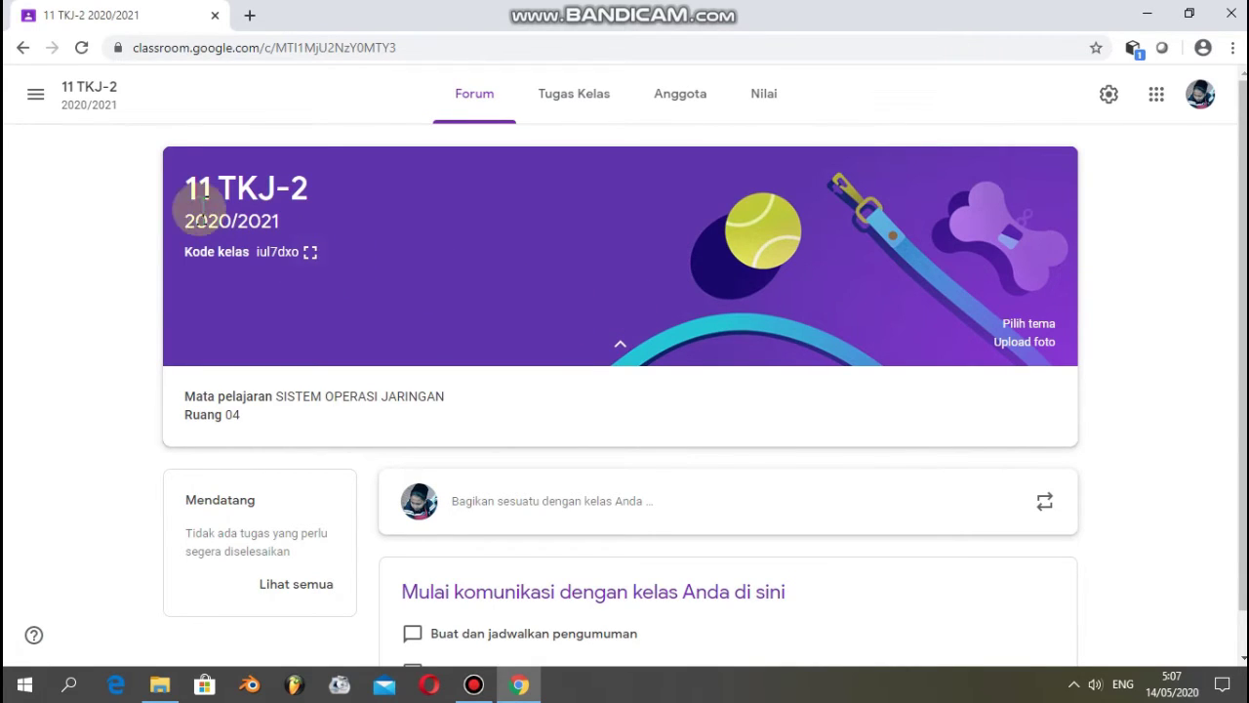
pyautogui.click(36, 97)
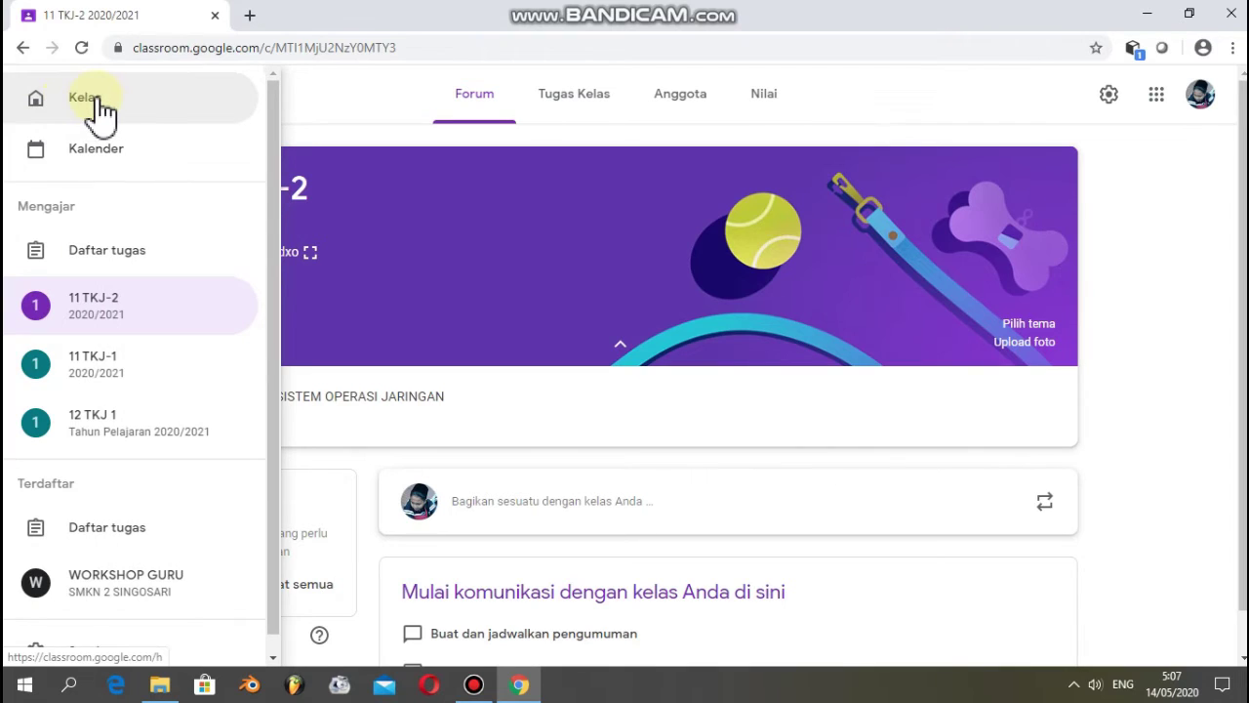
pyautogui.click(99, 102)
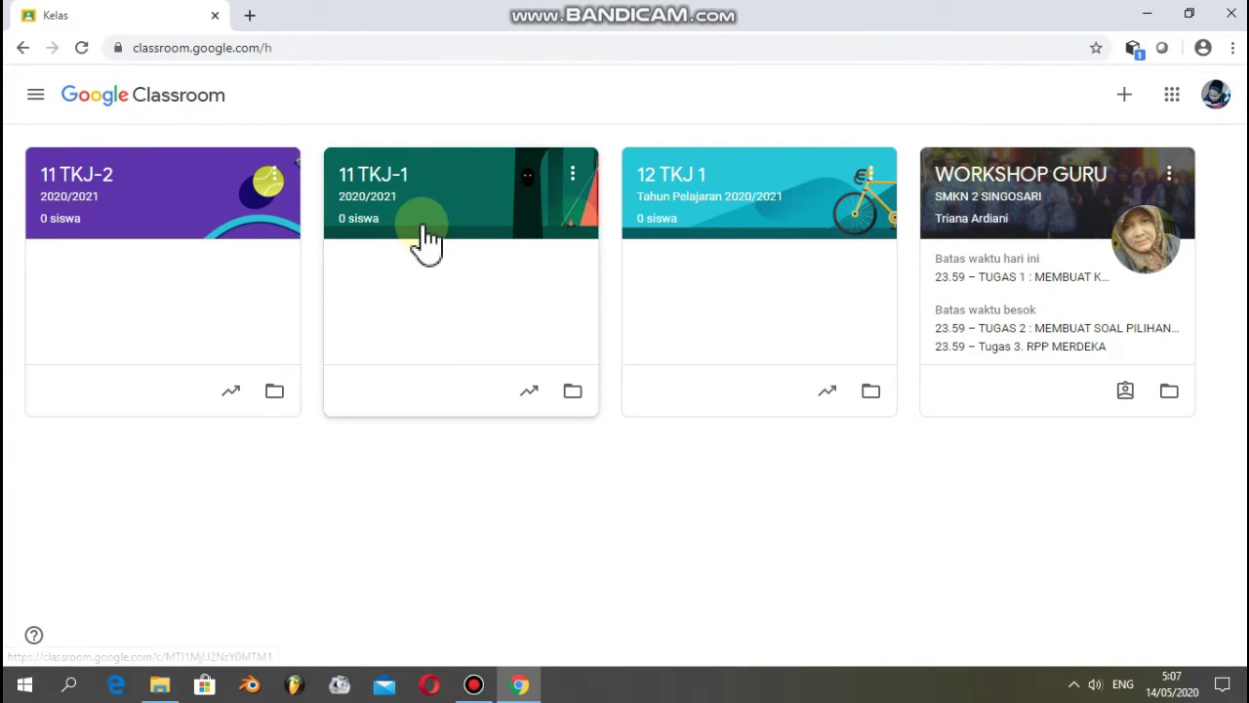
# - Open the Tugas Kelas page of 11 TKJ-1 and begin adding a topic
pyautogui.click(372, 184)
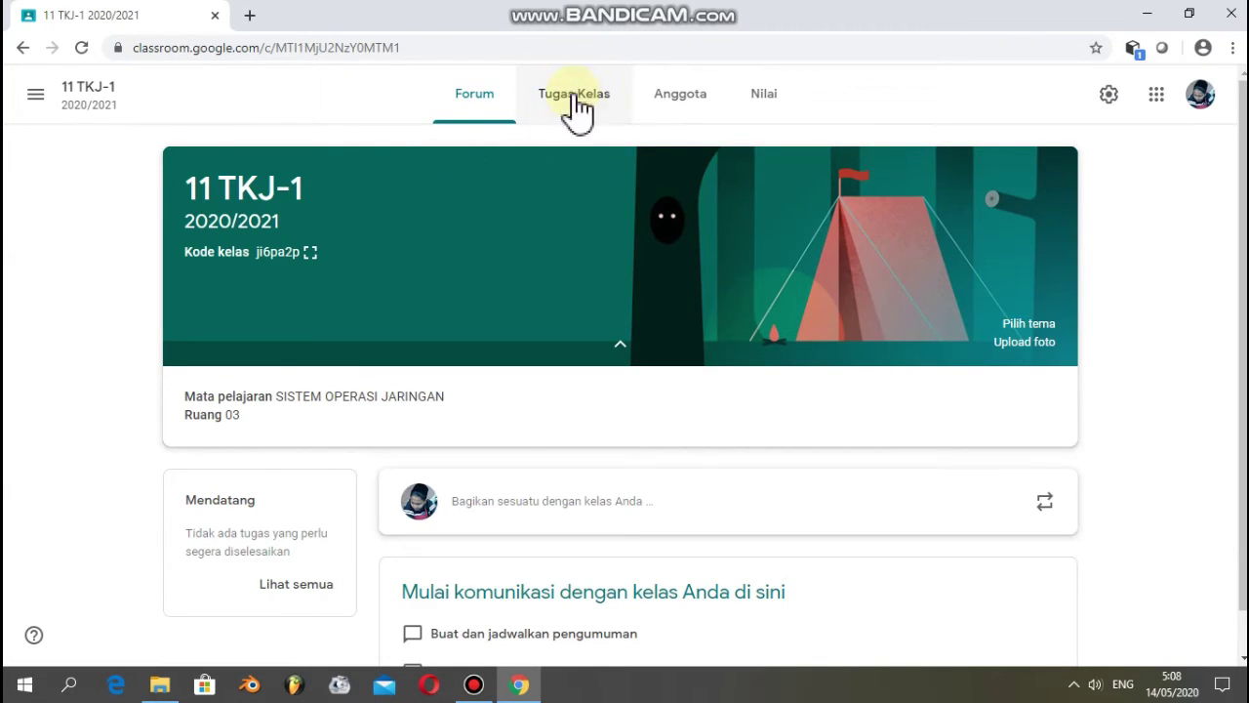
pyautogui.click(583, 105)
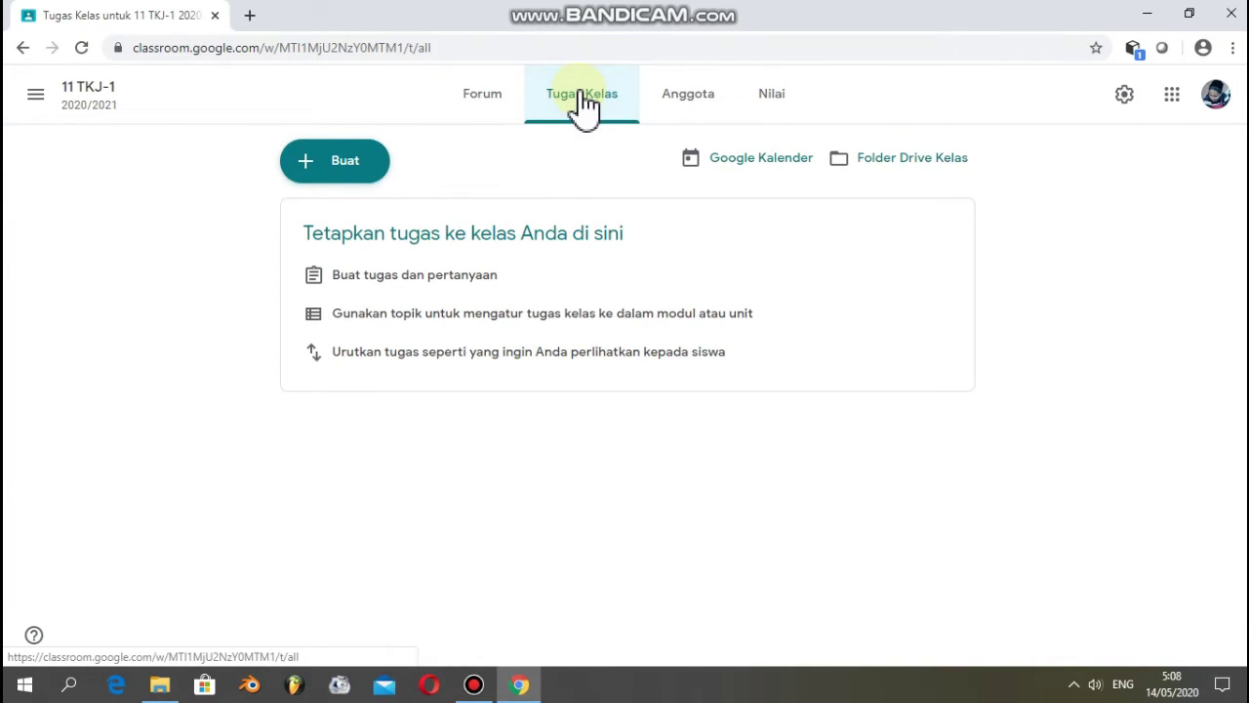
pyautogui.click(333, 166)
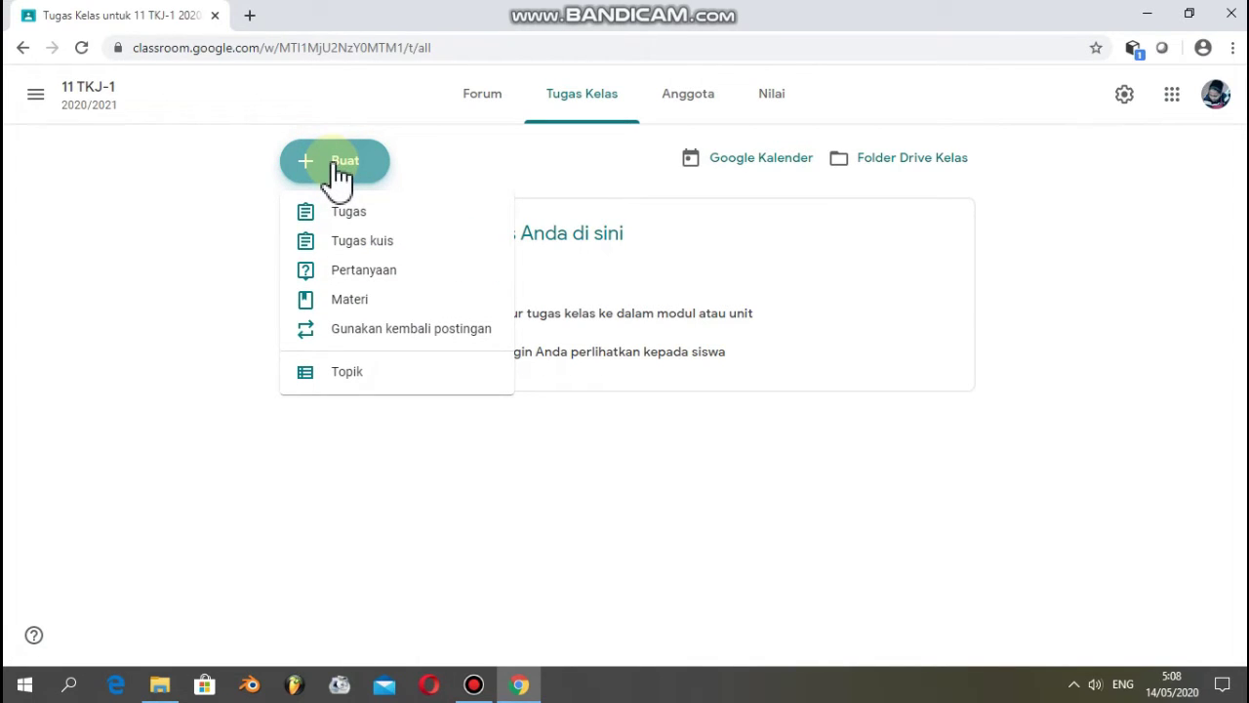
pyautogui.click(358, 375)
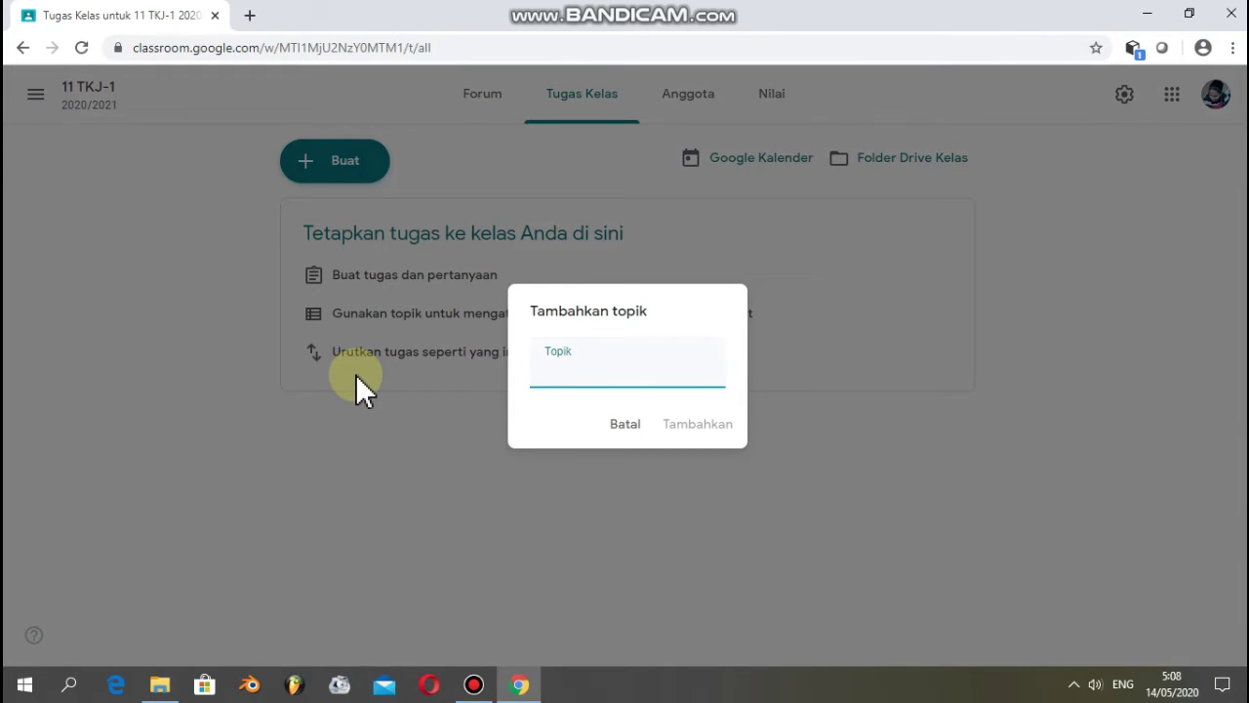
# - Add the topics MATERI and TUGAS to 11 TKJ-1's classwork
pyautogui.write('MATERI')
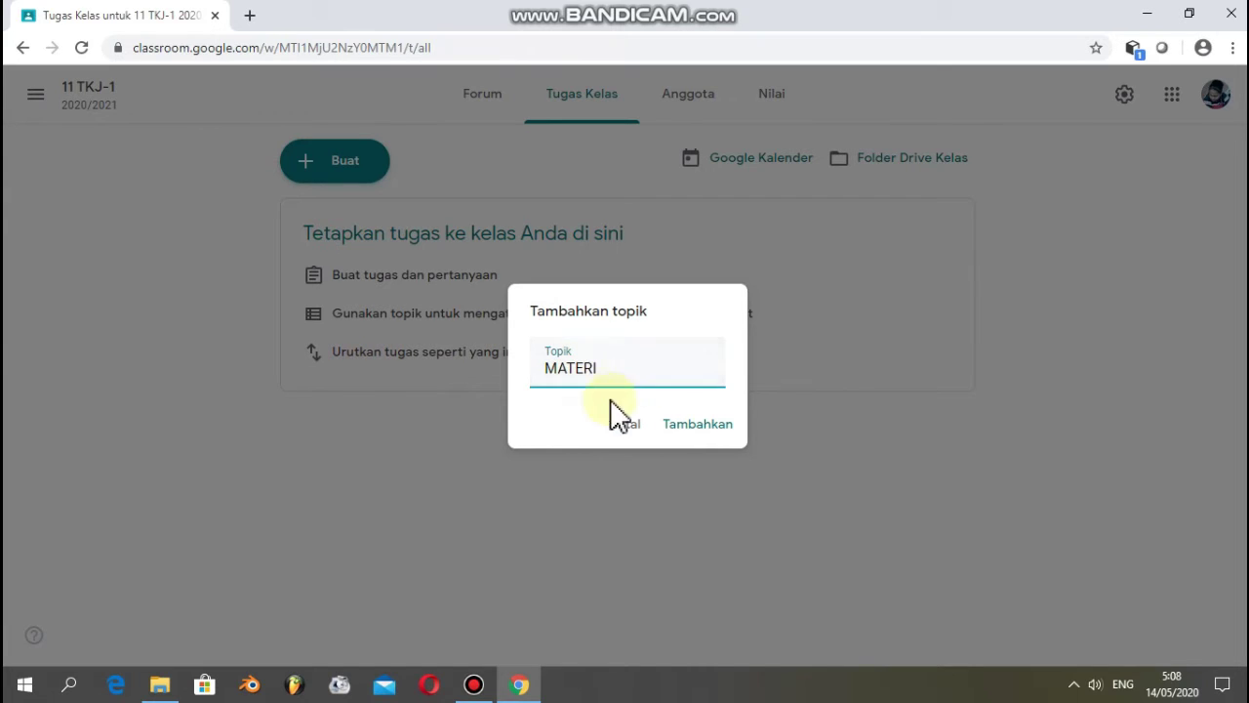
pyautogui.click(703, 423)
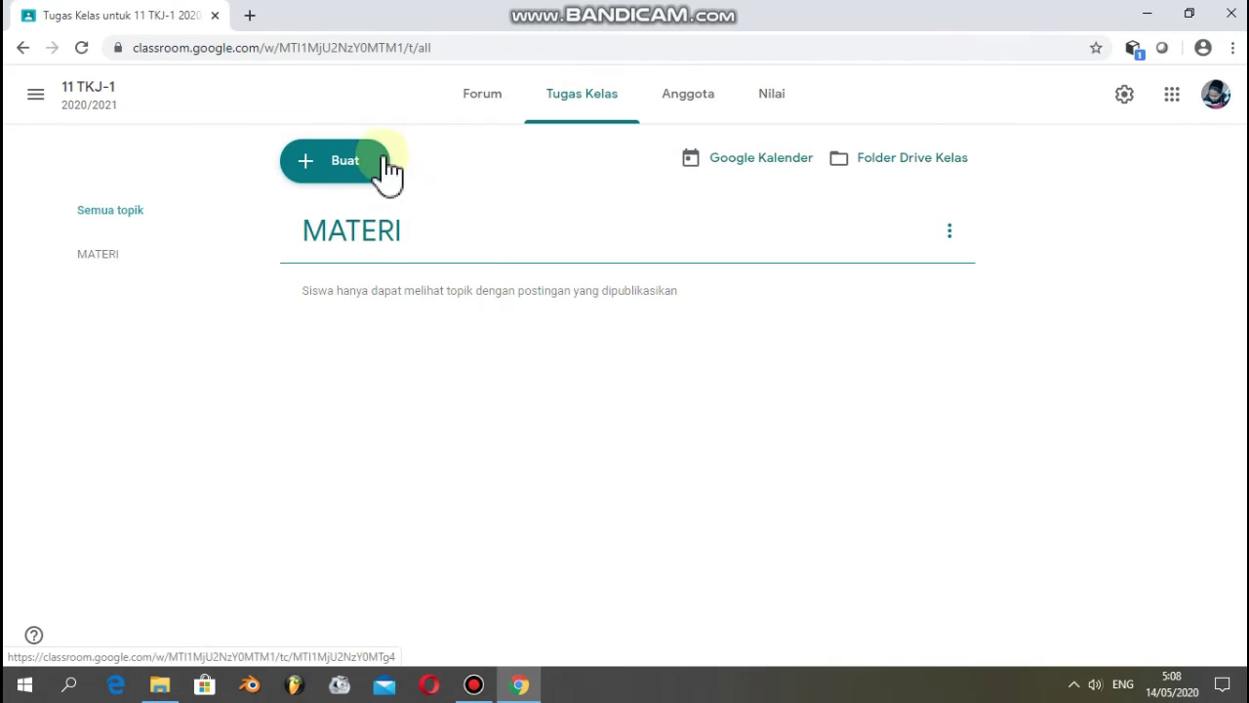
pyautogui.click(352, 162)
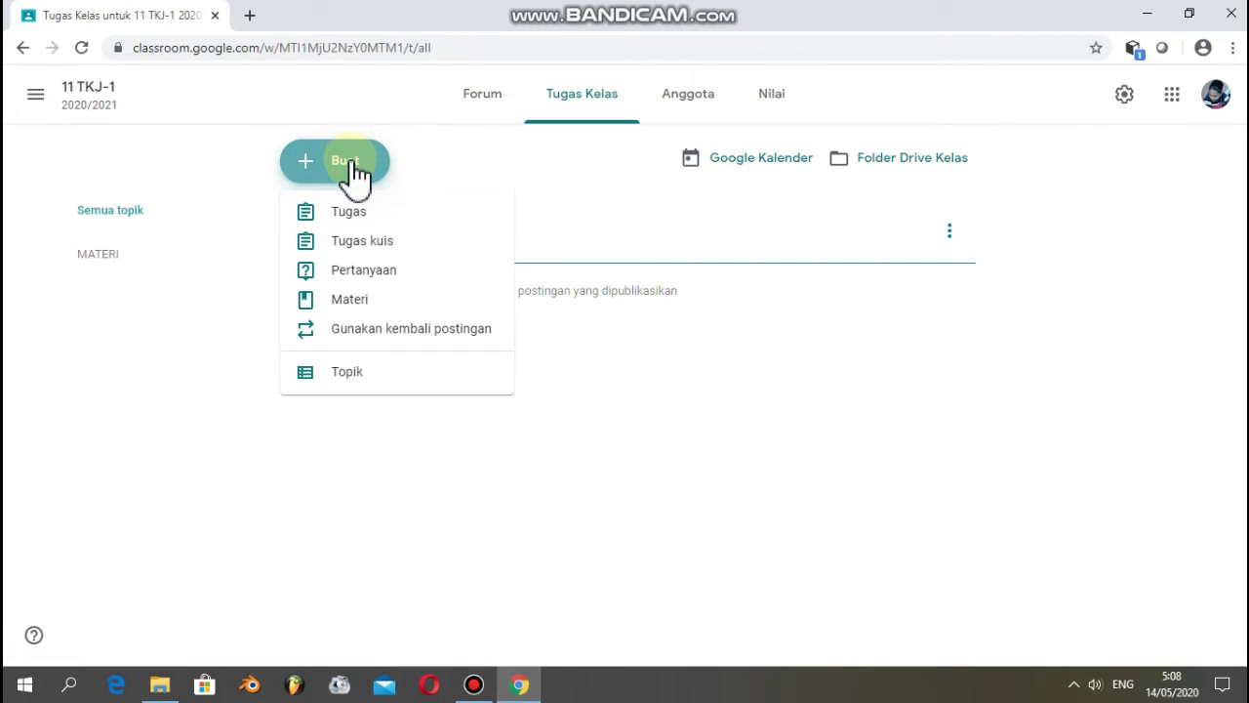
pyautogui.click(363, 377)
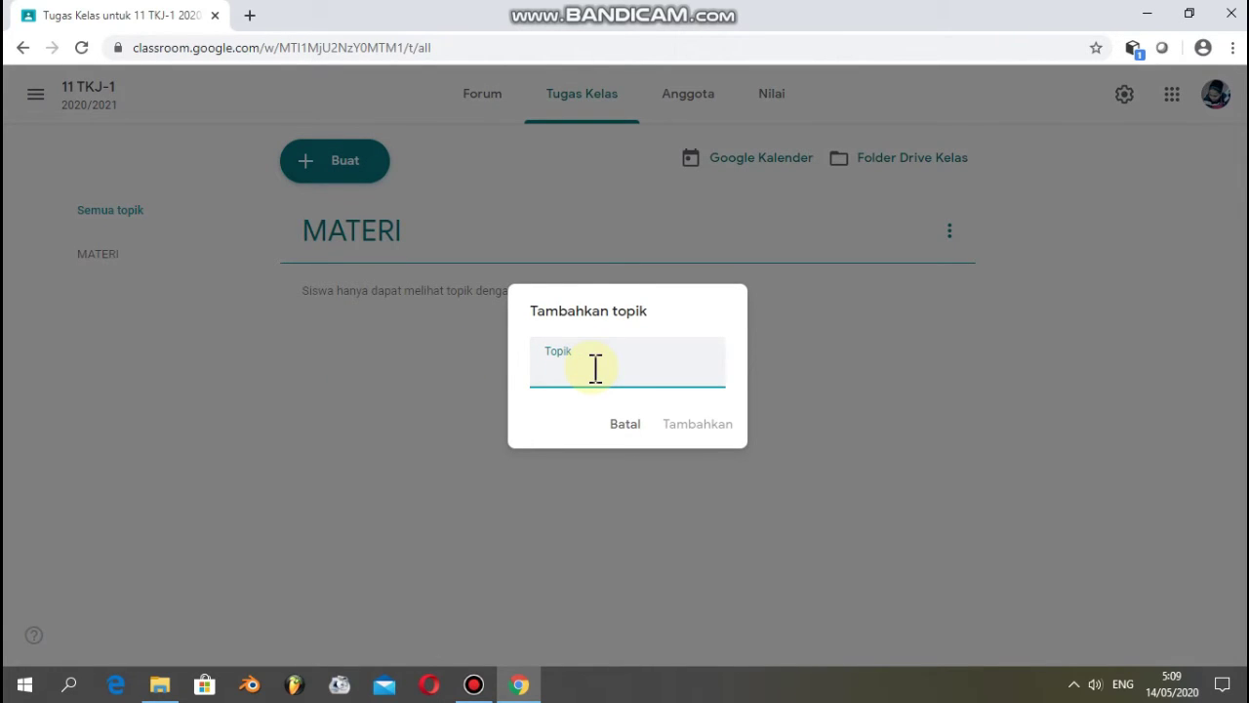
pyautogui.write('TUGAS')
pyautogui.click(711, 423)
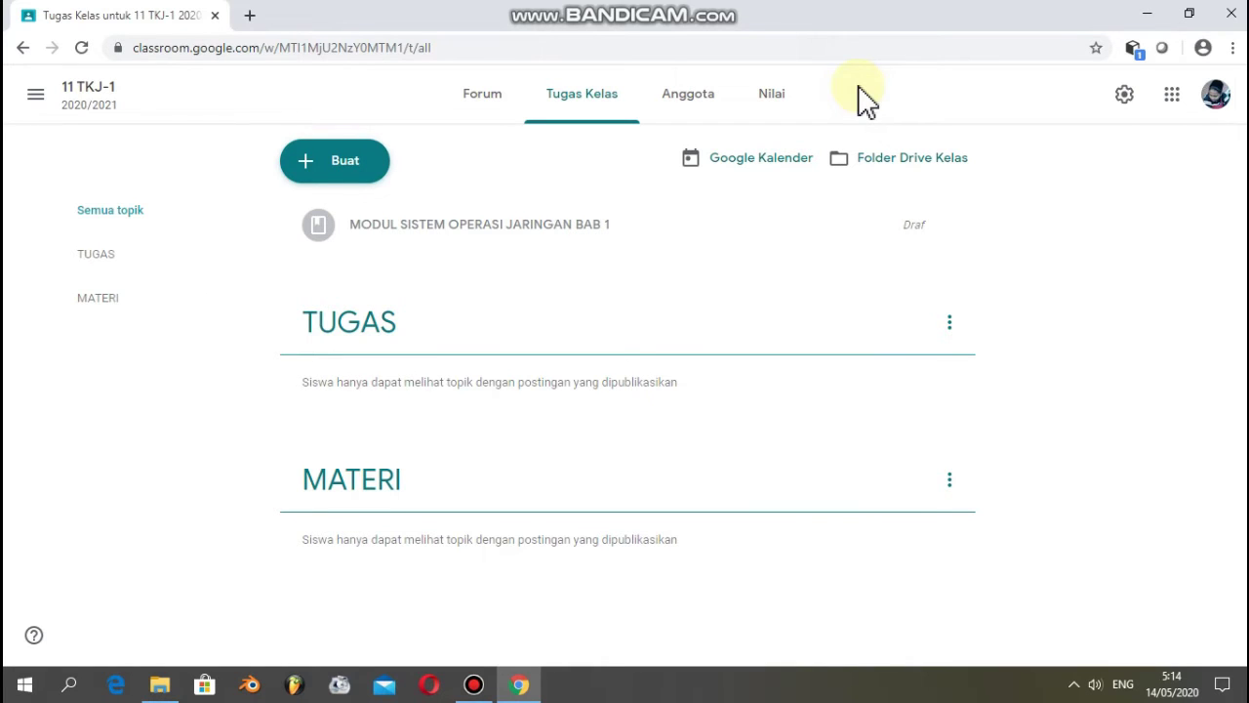
# - Start a new material titled 'MODUL SISTEM OPERASI JARINGAN BAB 1'
pyautogui.click(357, 162)
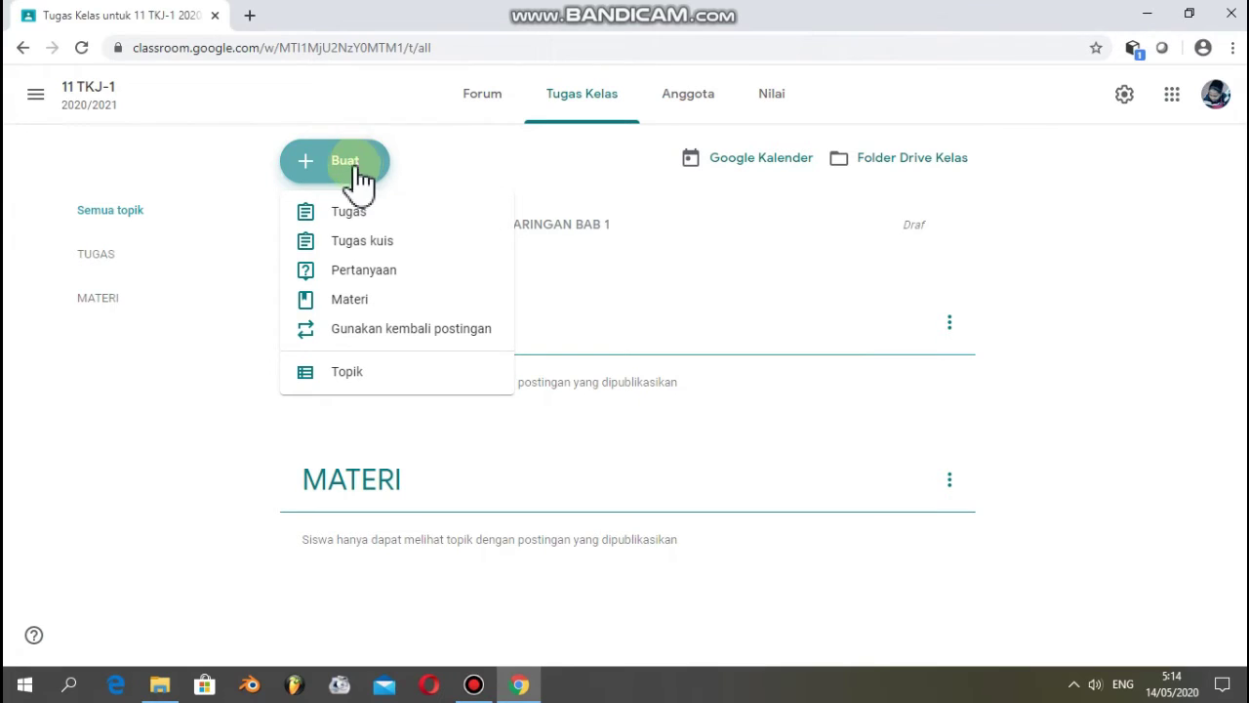
pyautogui.click(352, 302)
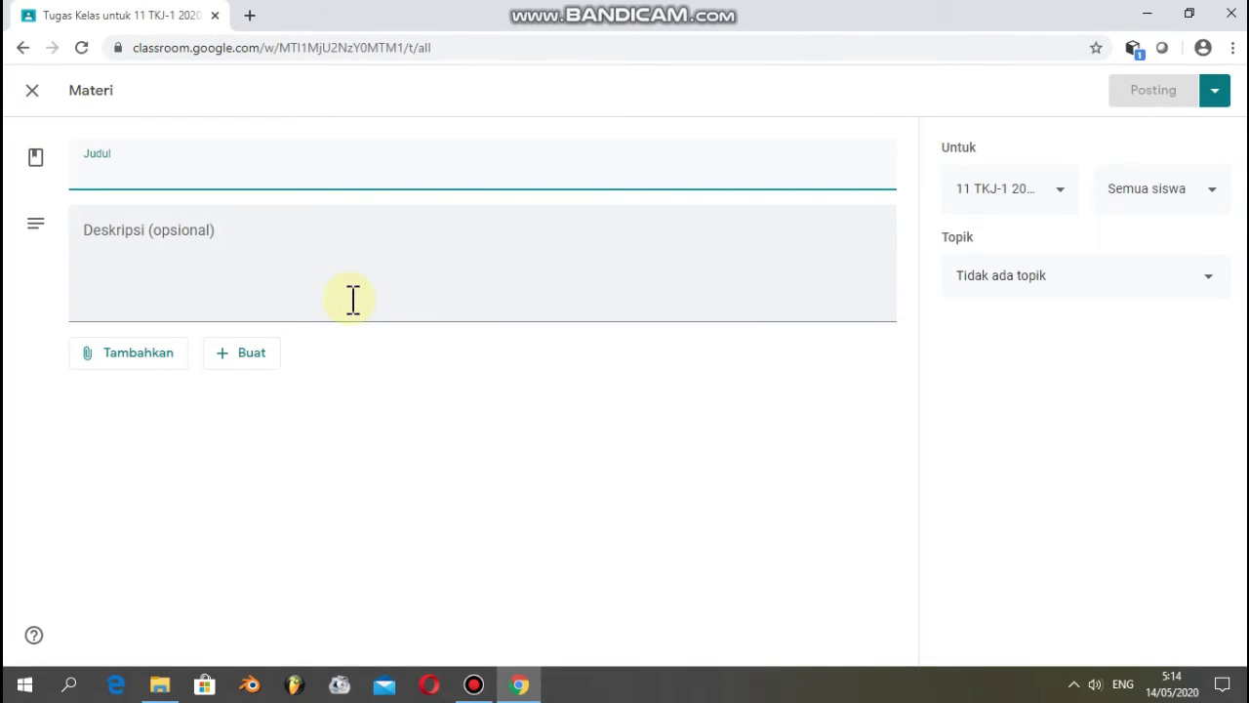
pyautogui.write('S')
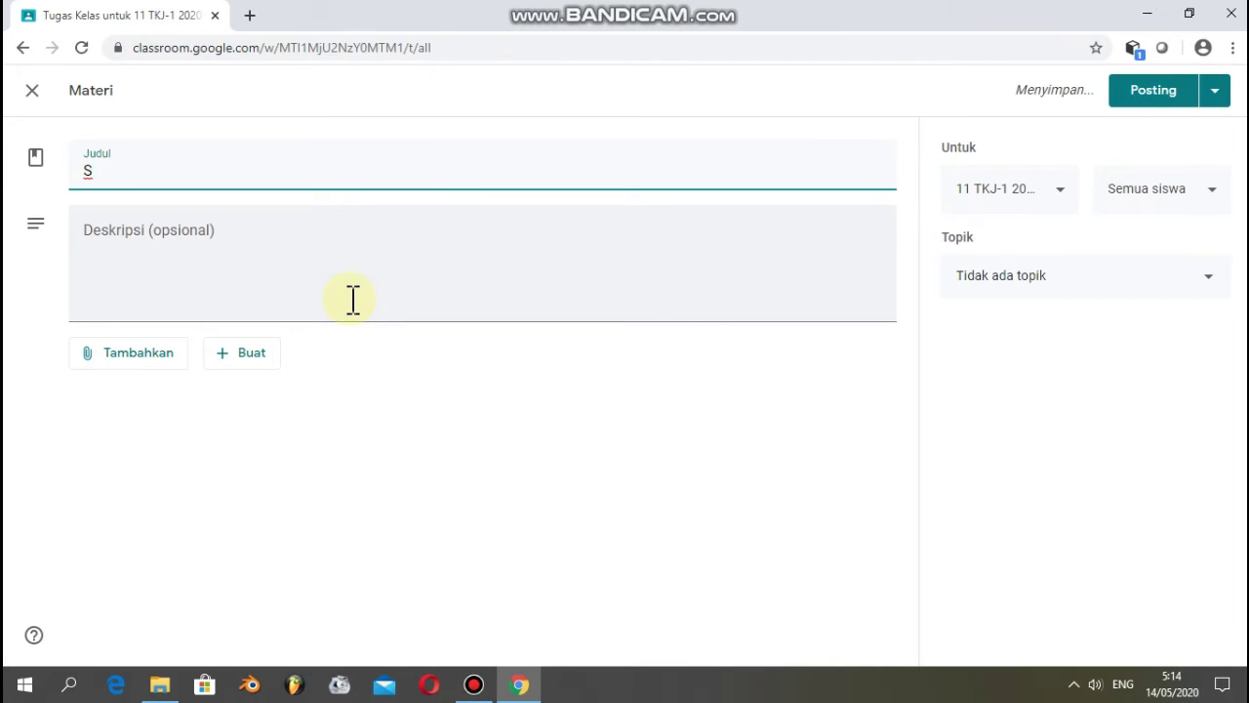
pyautogui.press('BackSpace')
pyautogui.write('MODU')
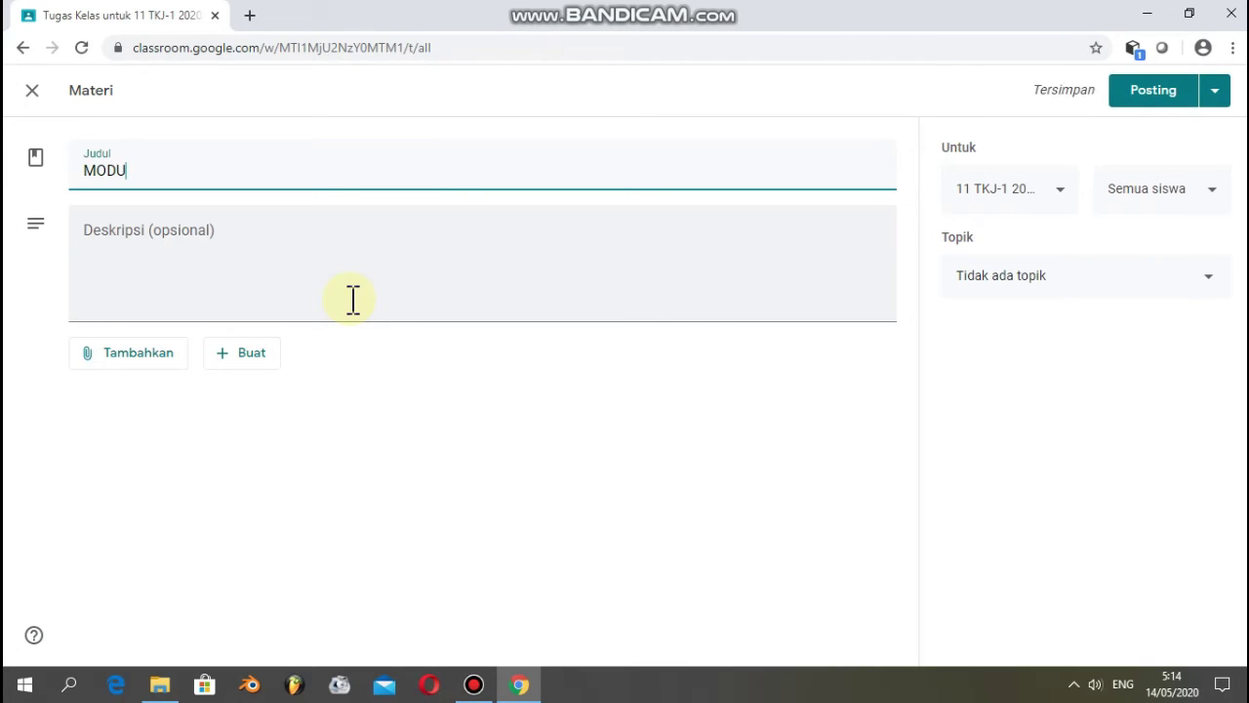
pyautogui.write('L SISTEM OPERASI JARINGAN BAB 1')
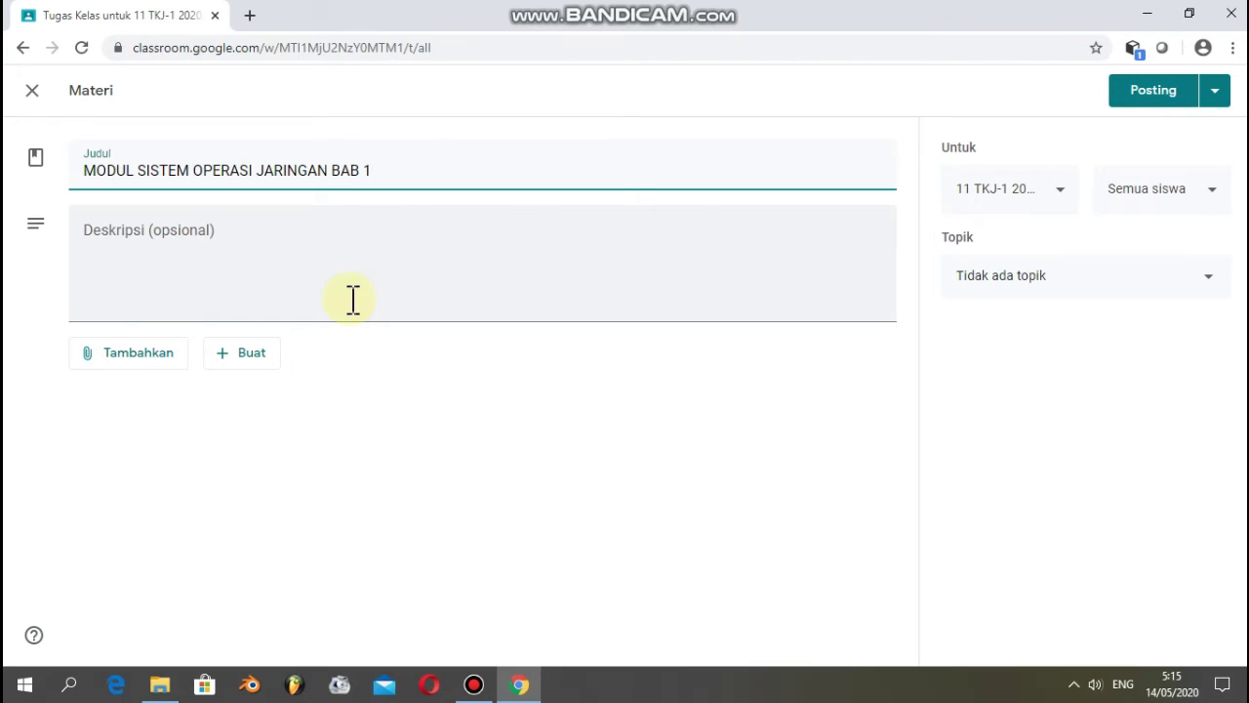
# - Add the description 'modul dari BSE kemendikbud' and bring up the attachment options
pyautogui.click(220, 216)
pyautogui.press('capslock')
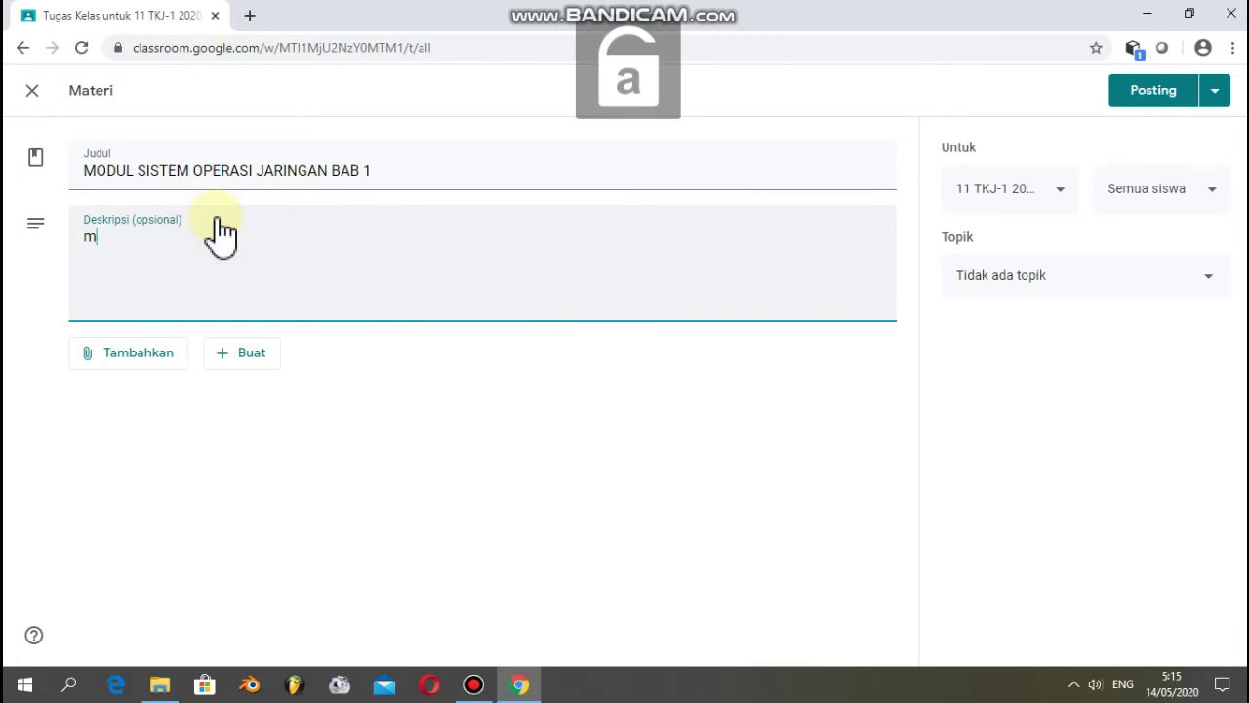
pyautogui.write('modul dari BSE kemendikbud')
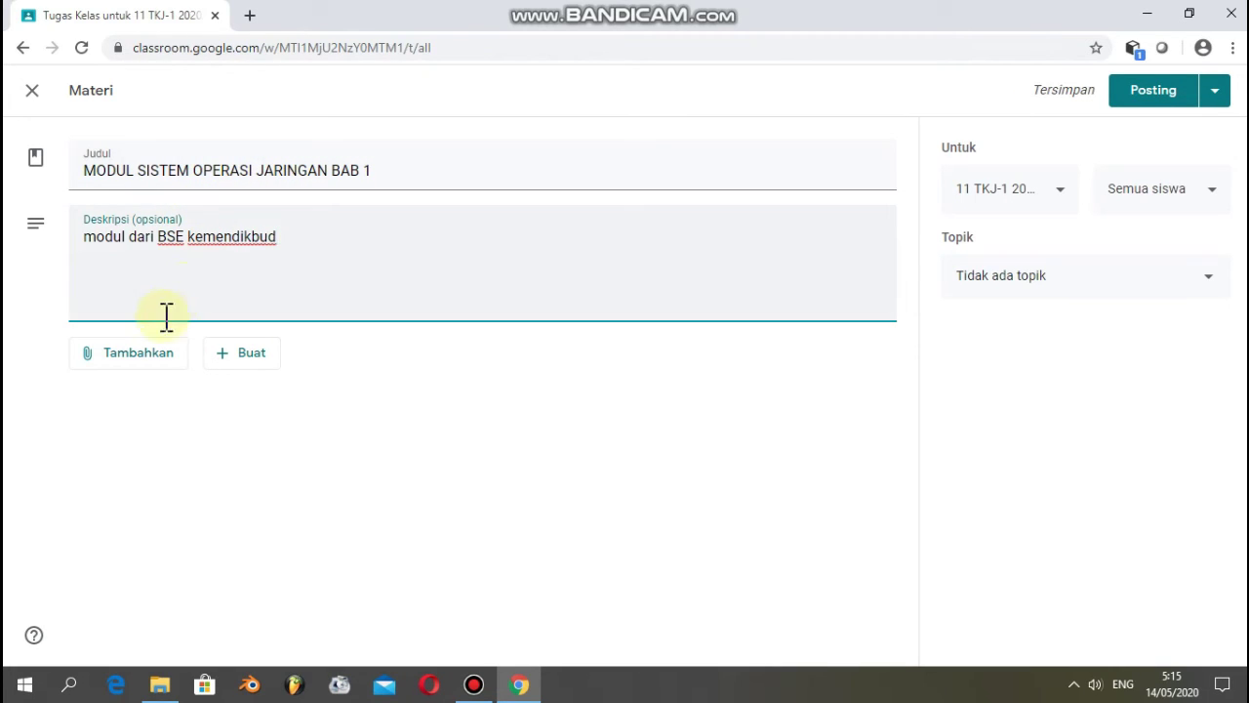
pyautogui.click(136, 355)
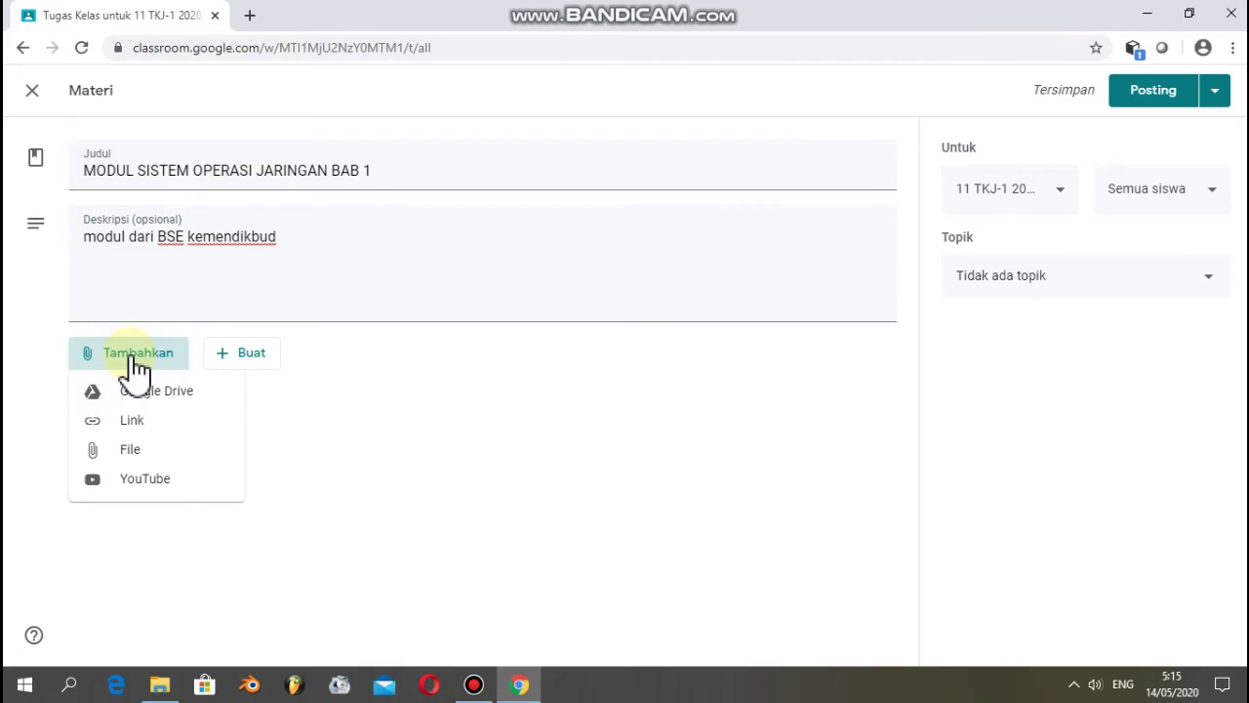
# - Upload Kelas_11_SMK_Sistem_Operasi_Jaringan_1.pdf from the computer and attach it to the module material
pyautogui.click(134, 450)
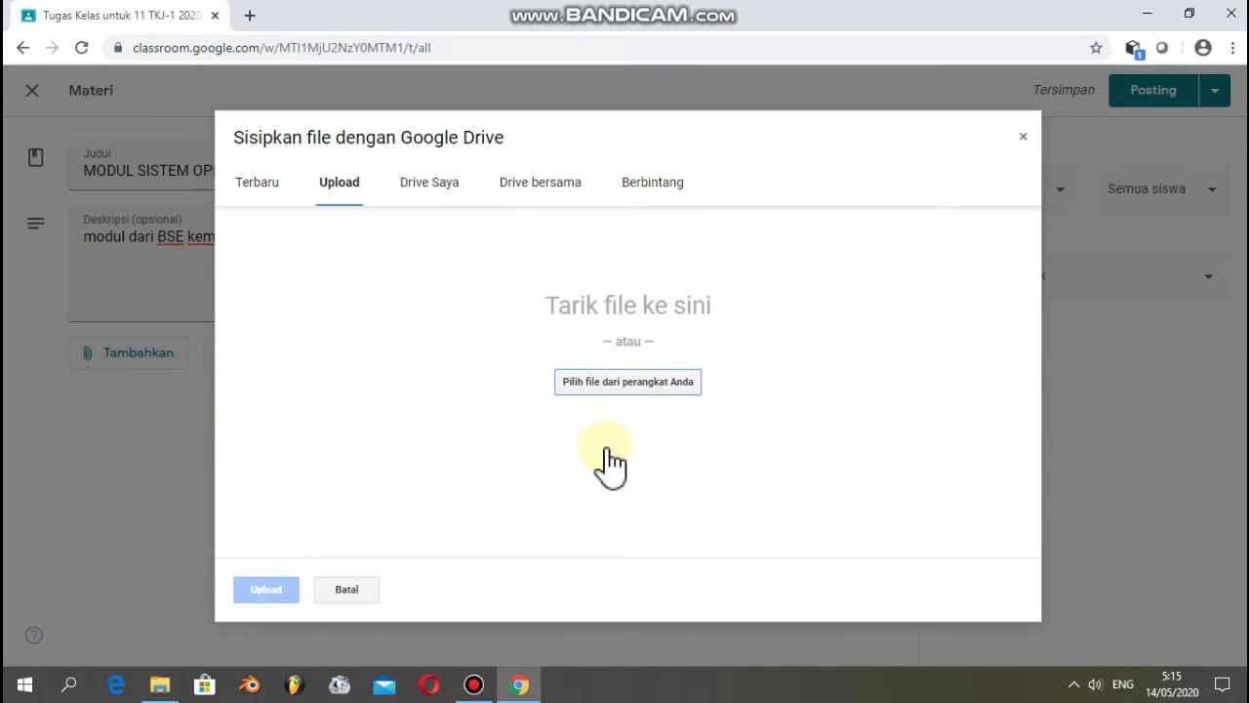
pyautogui.click(622, 395)
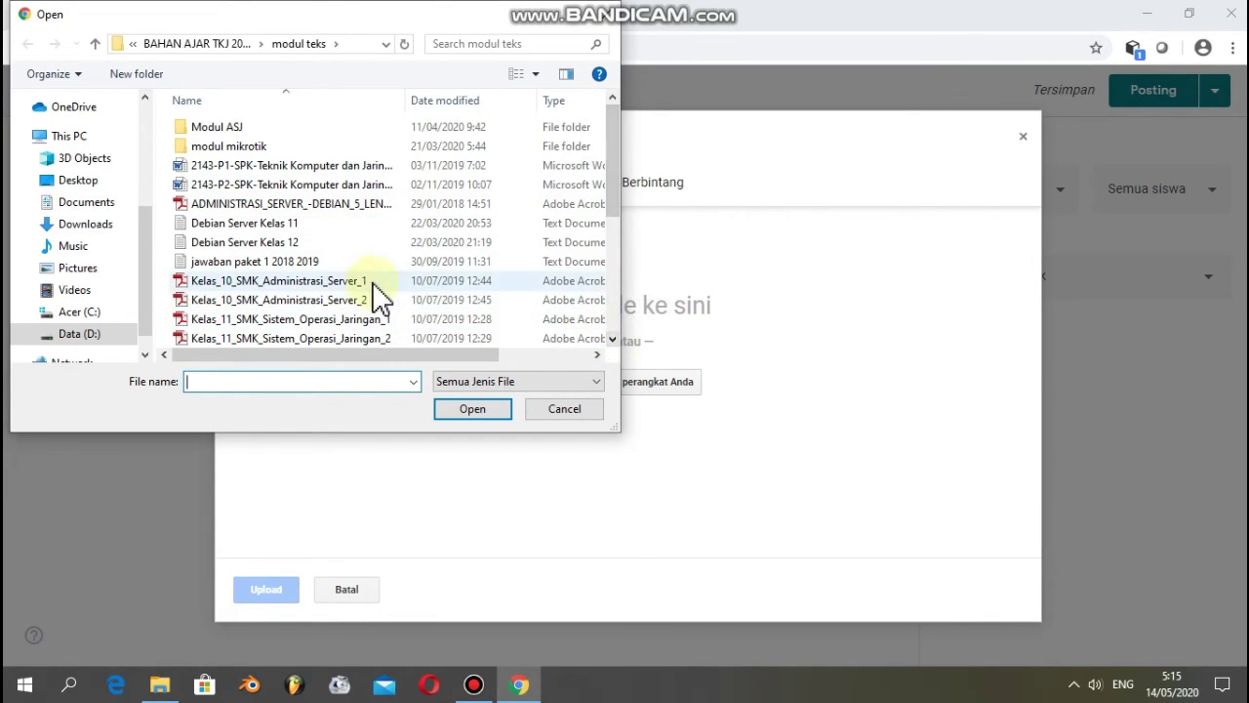
pyautogui.click(353, 326)
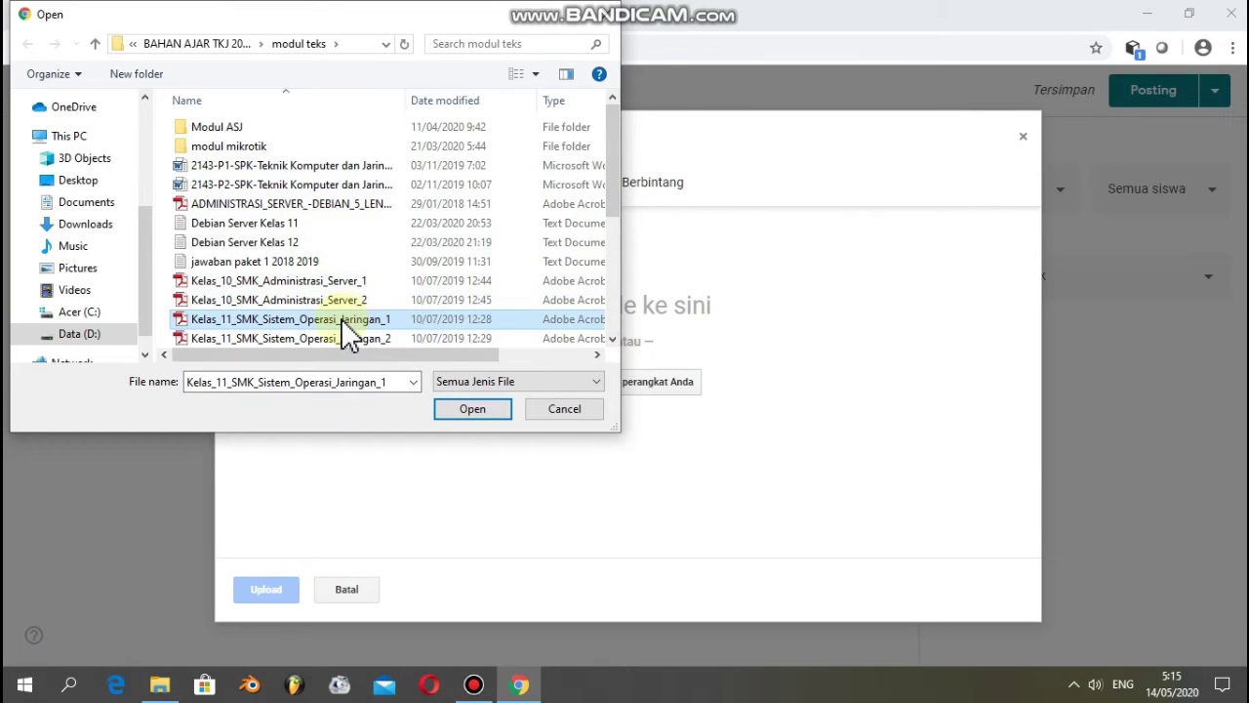
pyautogui.click(346, 303)
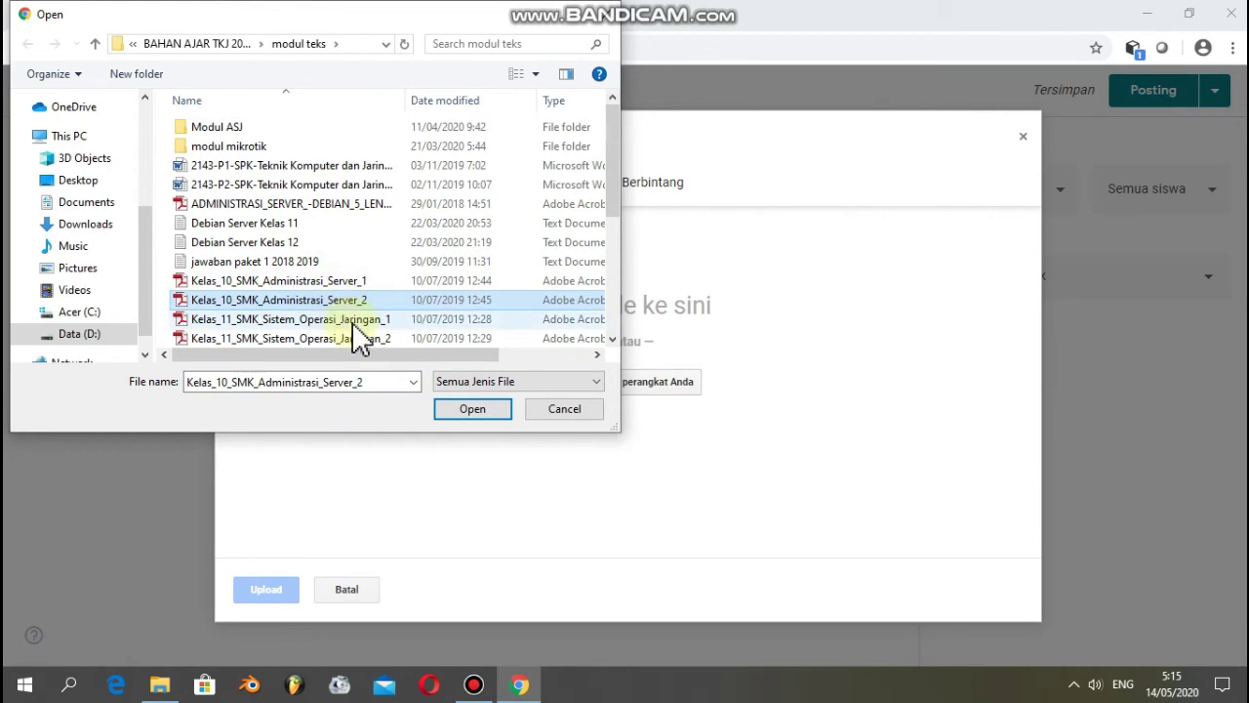
pyautogui.click(360, 323)
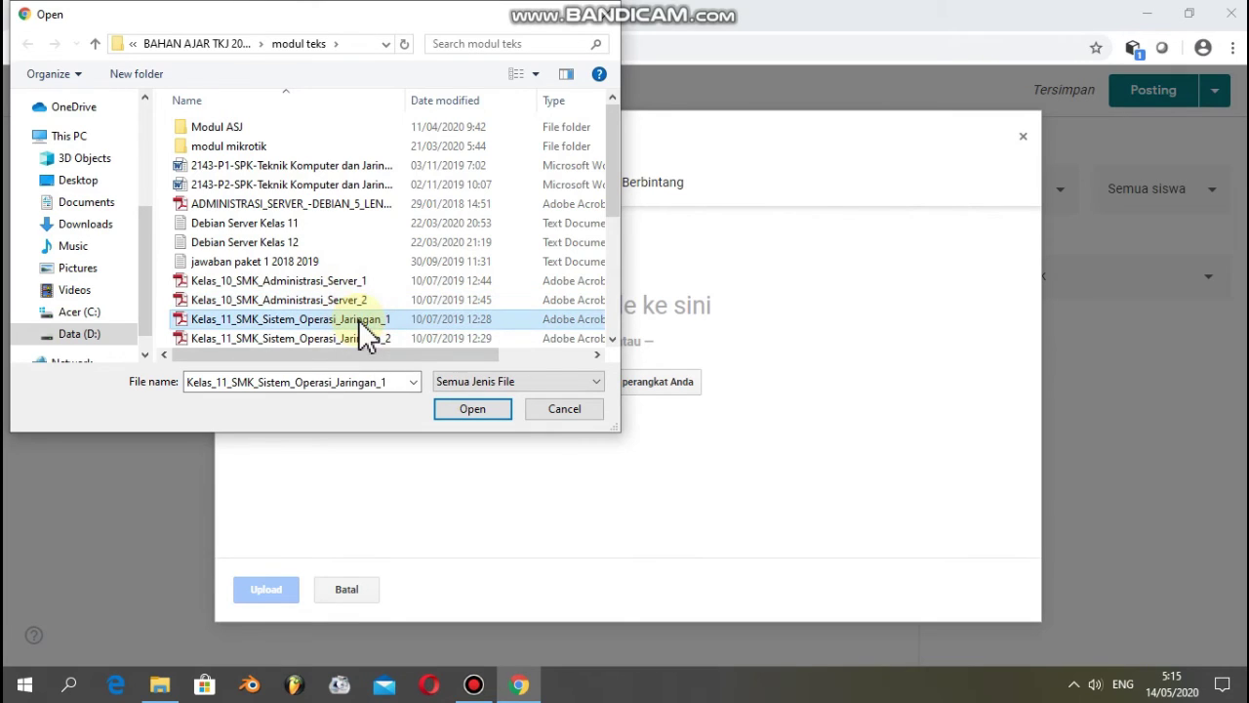
pyautogui.click(482, 409)
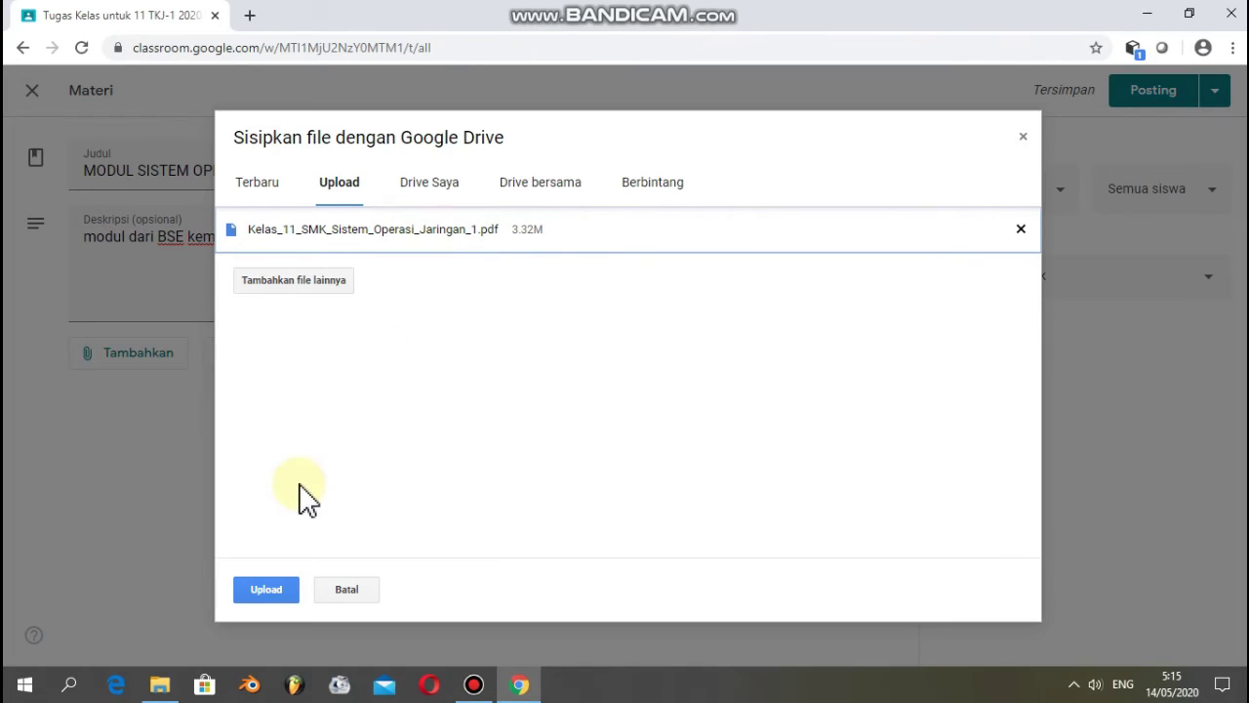
pyautogui.click(263, 587)
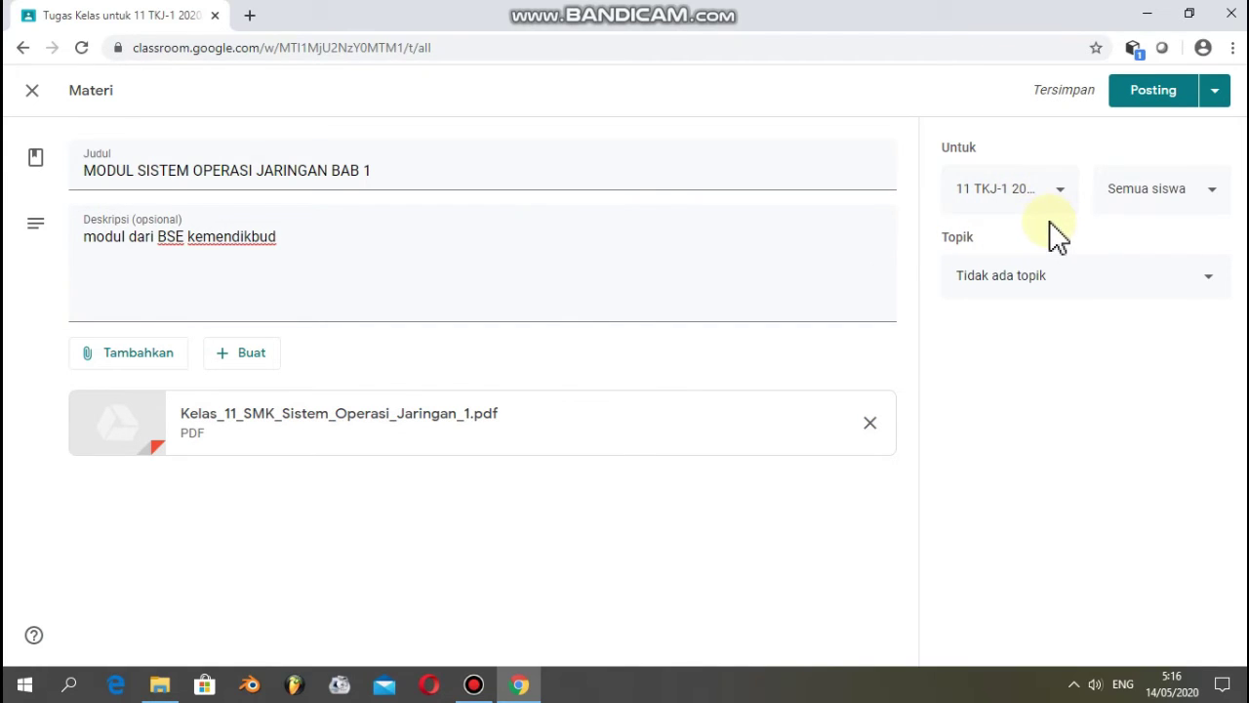
# - Add 11 TKJ-2 as a recipient class, choose the MATERI topic, and post the module material
pyautogui.click(1064, 198)
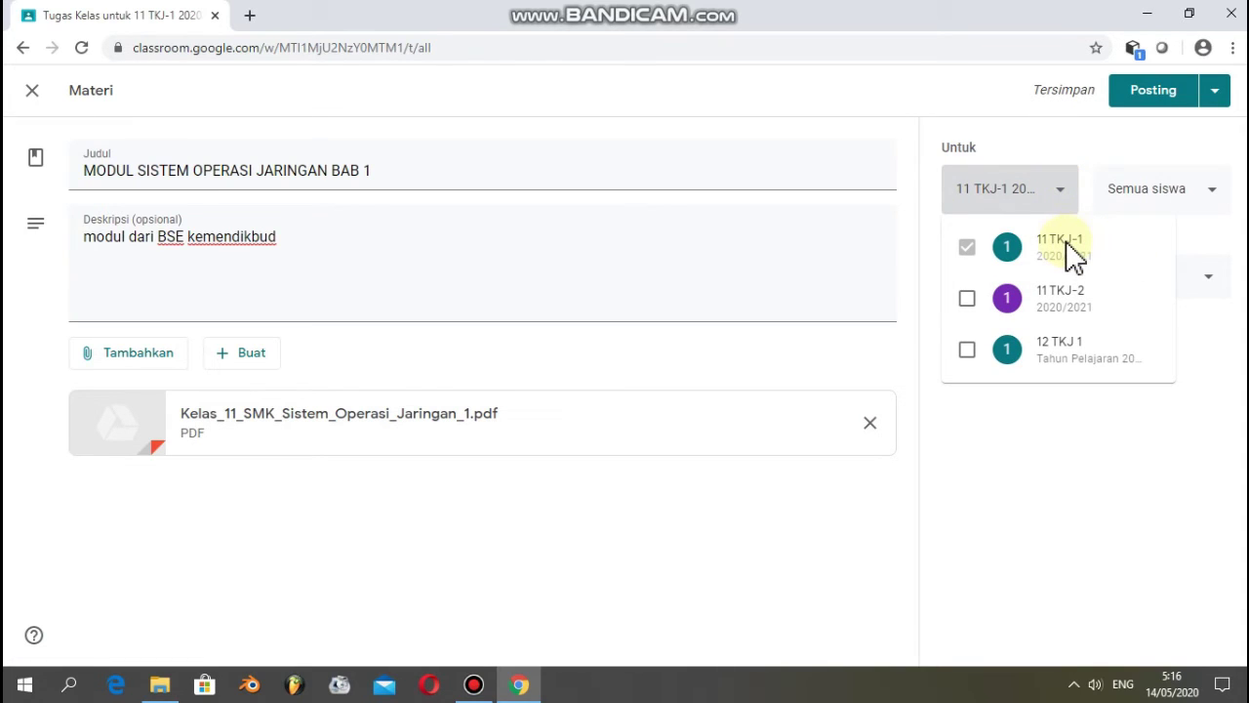
pyautogui.click(967, 299)
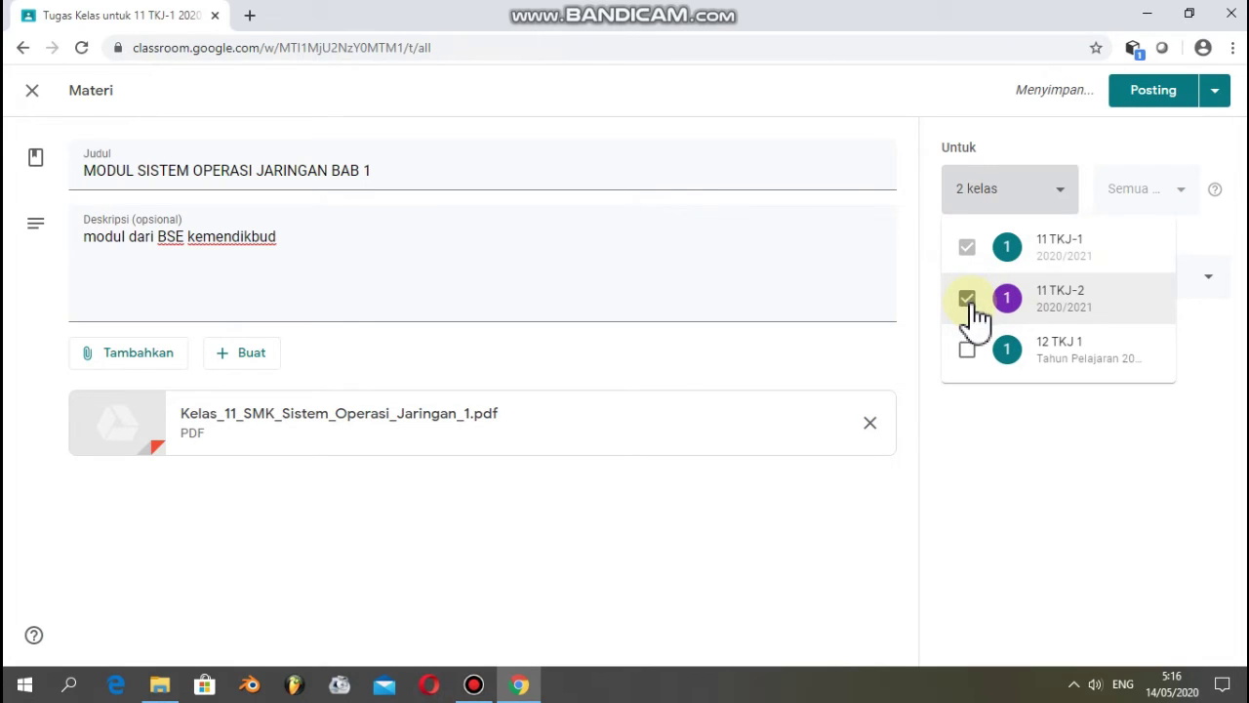
pyautogui.click(1021, 421)
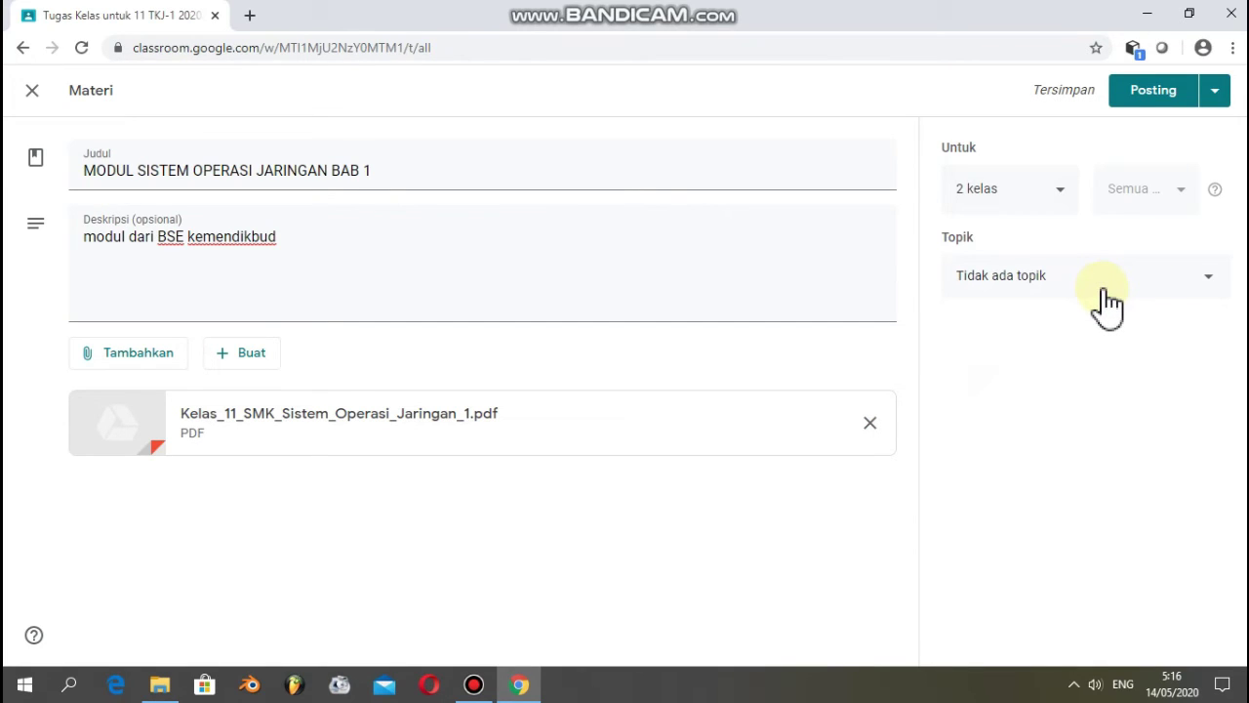
pyautogui.click(1207, 278)
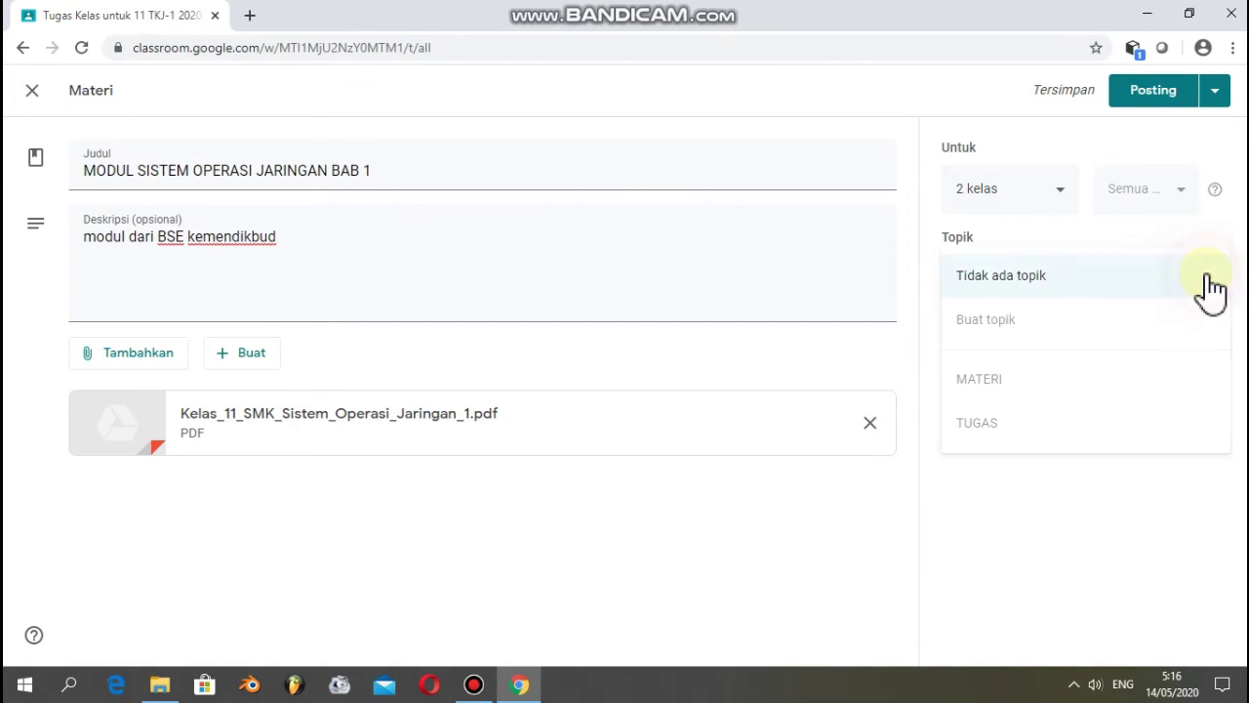
pyautogui.click(1009, 379)
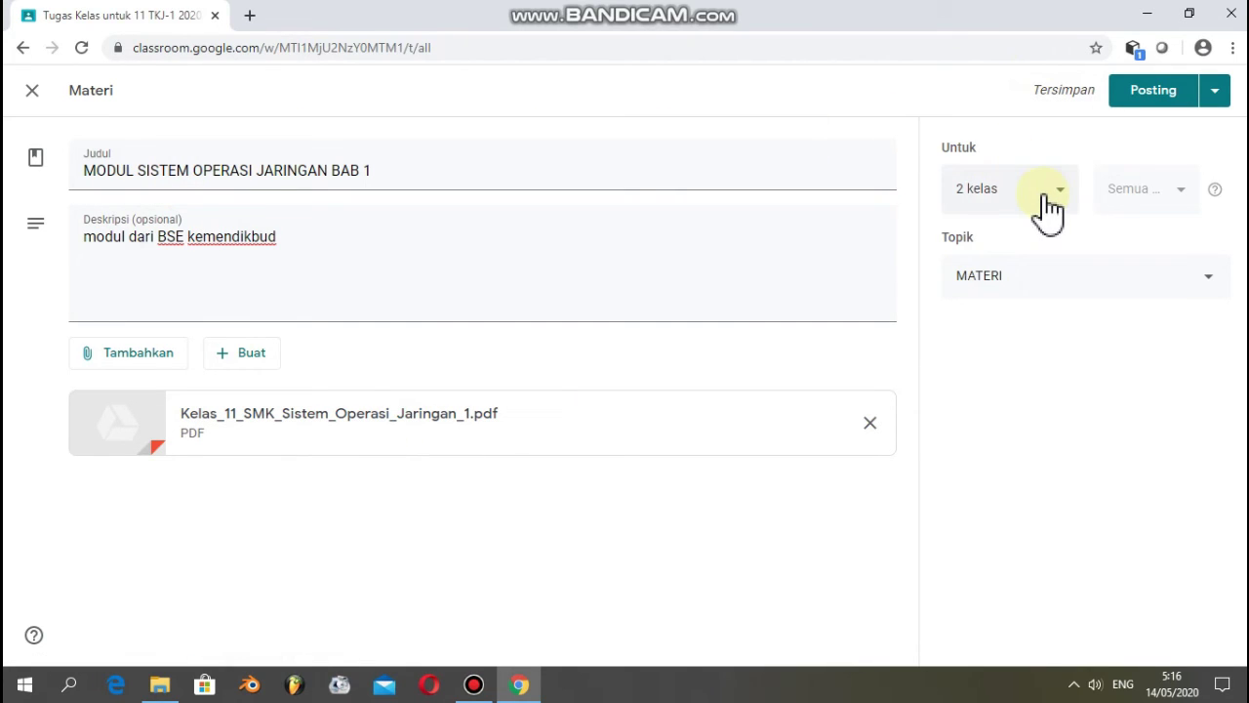
pyautogui.click(1147, 95)
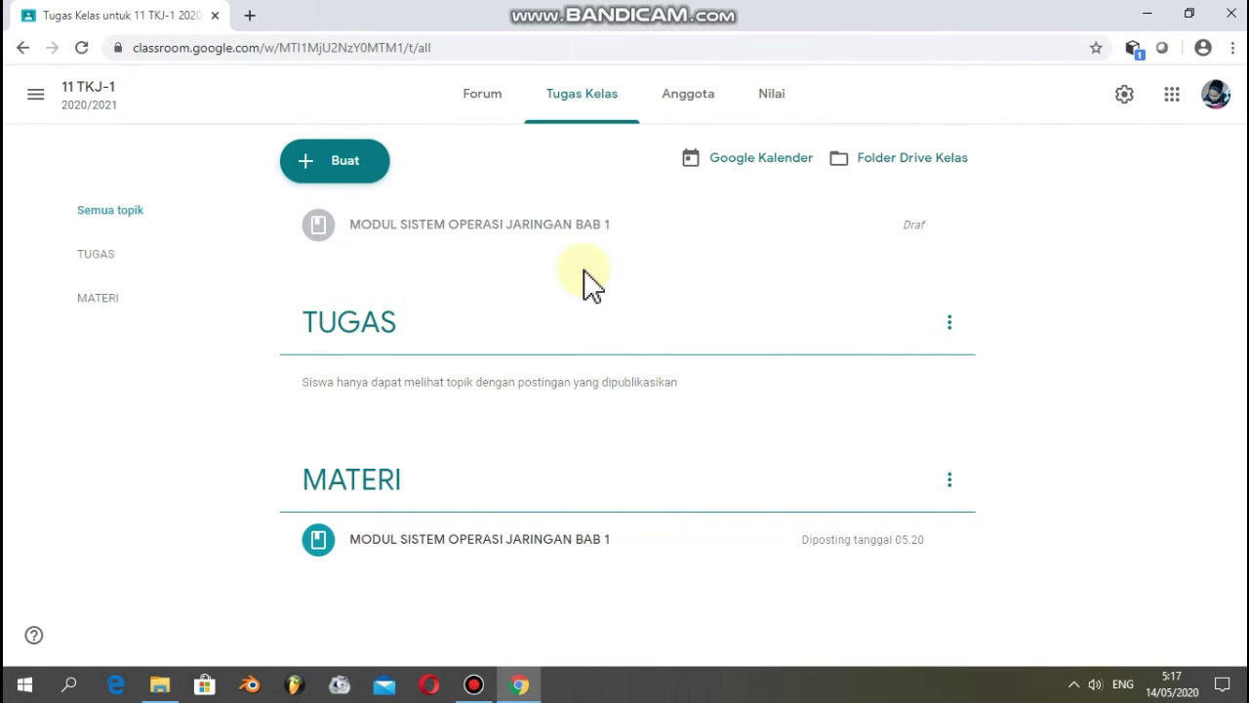
# - Create a material titled 'VIDEO INSTALL SISTEM OPERASI JARINGAN' with description 'video cara nginstall debian 9'
pyautogui.click(354, 175)
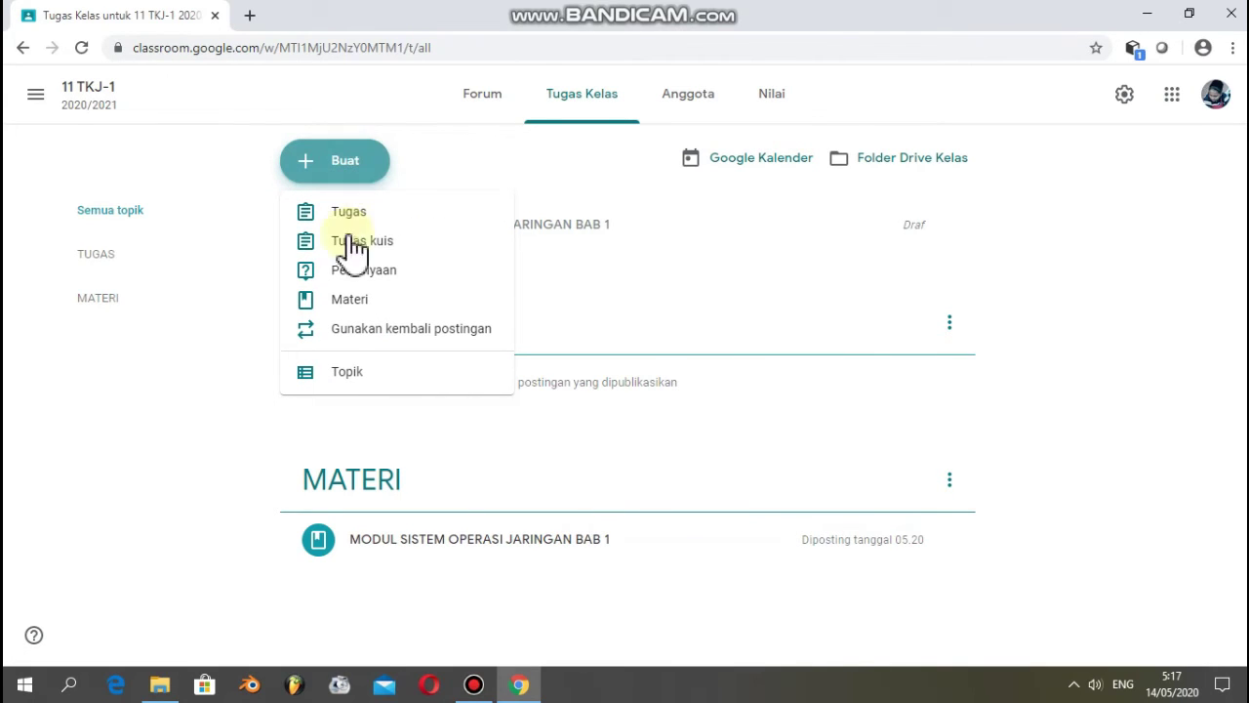
pyautogui.click(347, 302)
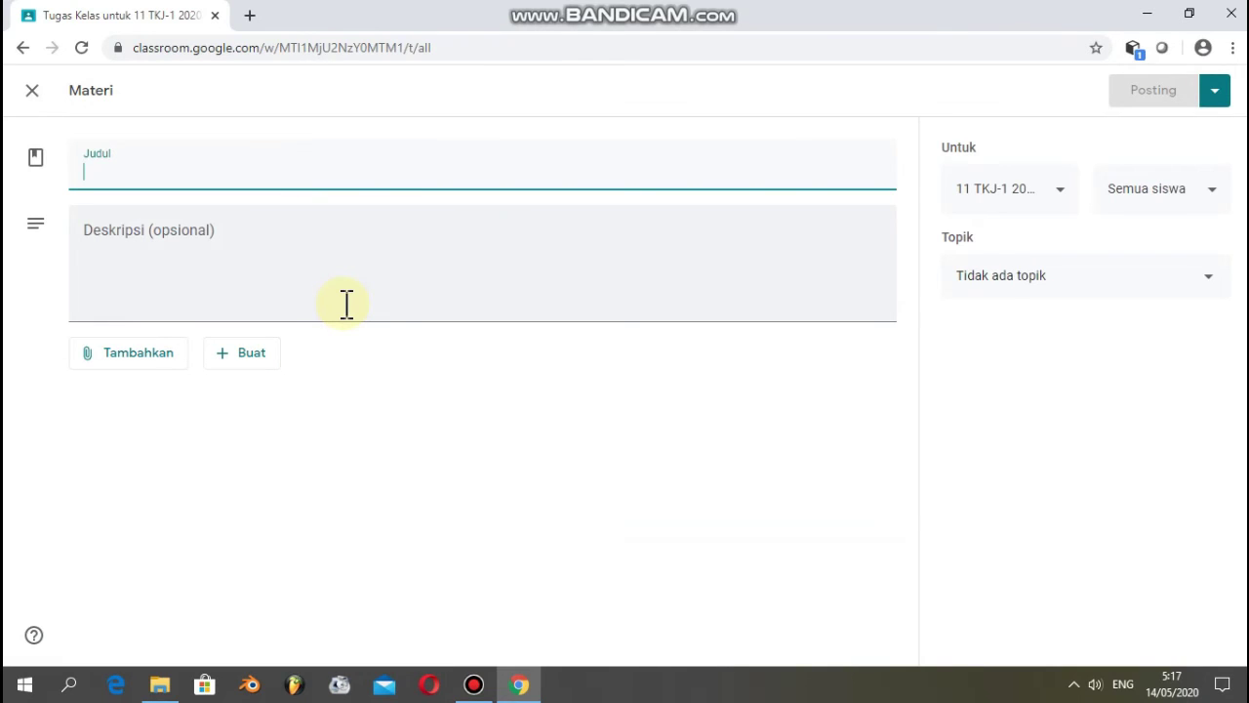
pyautogui.write('vi')
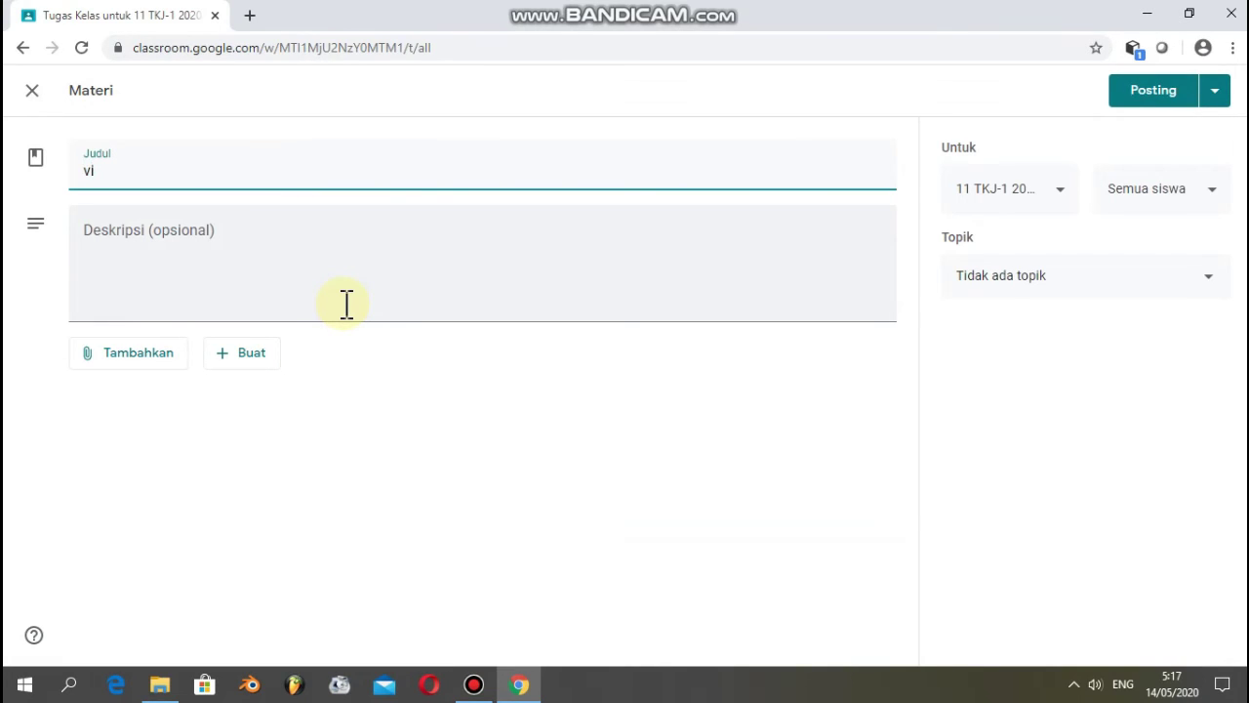
pyautogui.press('BackSpace')
pyautogui.press('capslock')
pyautogui.write('VIDEO INSTALL SISTEM OPERASI JARINGAN')
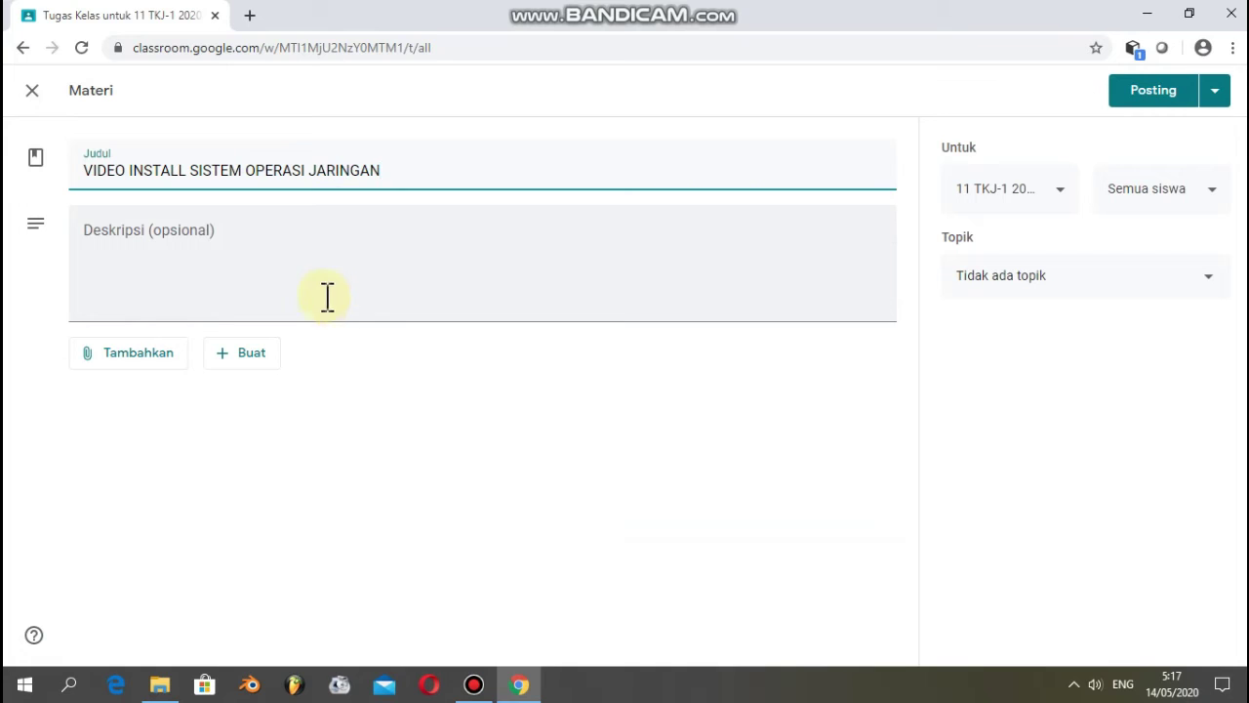
pyautogui.click(270, 253)
pyautogui.press('capslock')
pyautogui.write('video cara nginstall debian 9')
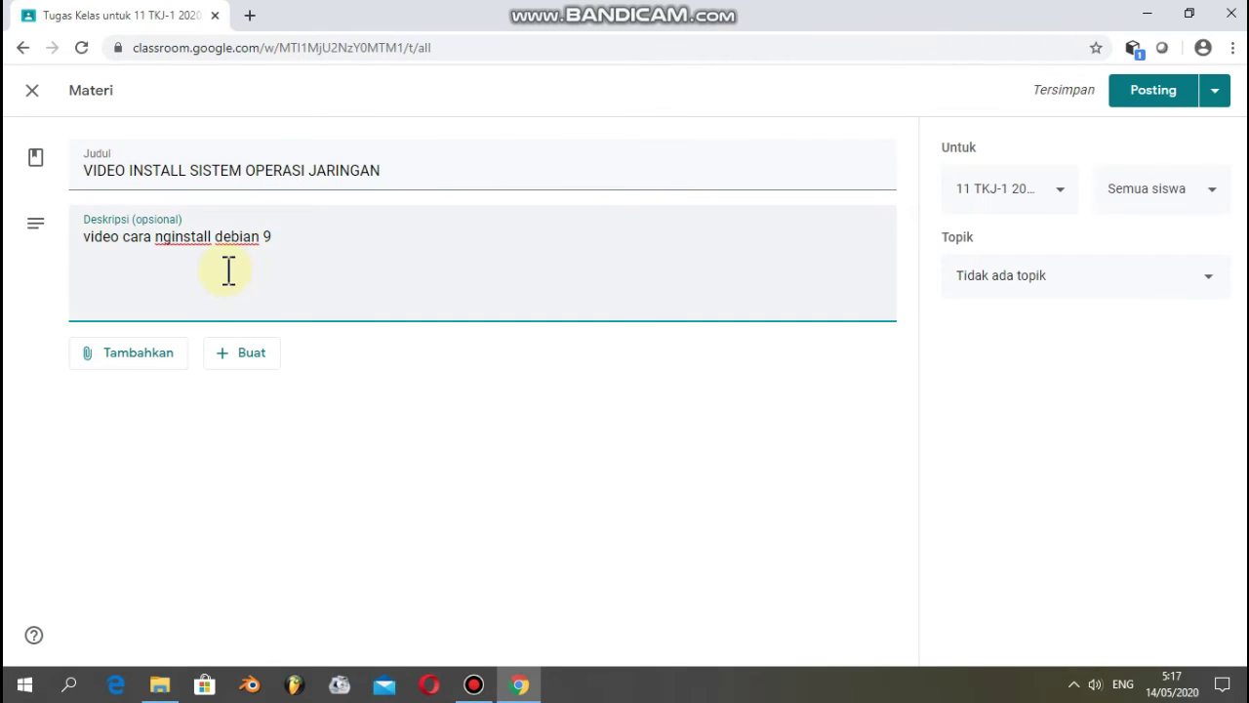
# - Browse the computer to D:\tkj\BAHAN AJAR TKJ 20192020\modul video\server\debian for a file attachment
pyautogui.click(144, 361)
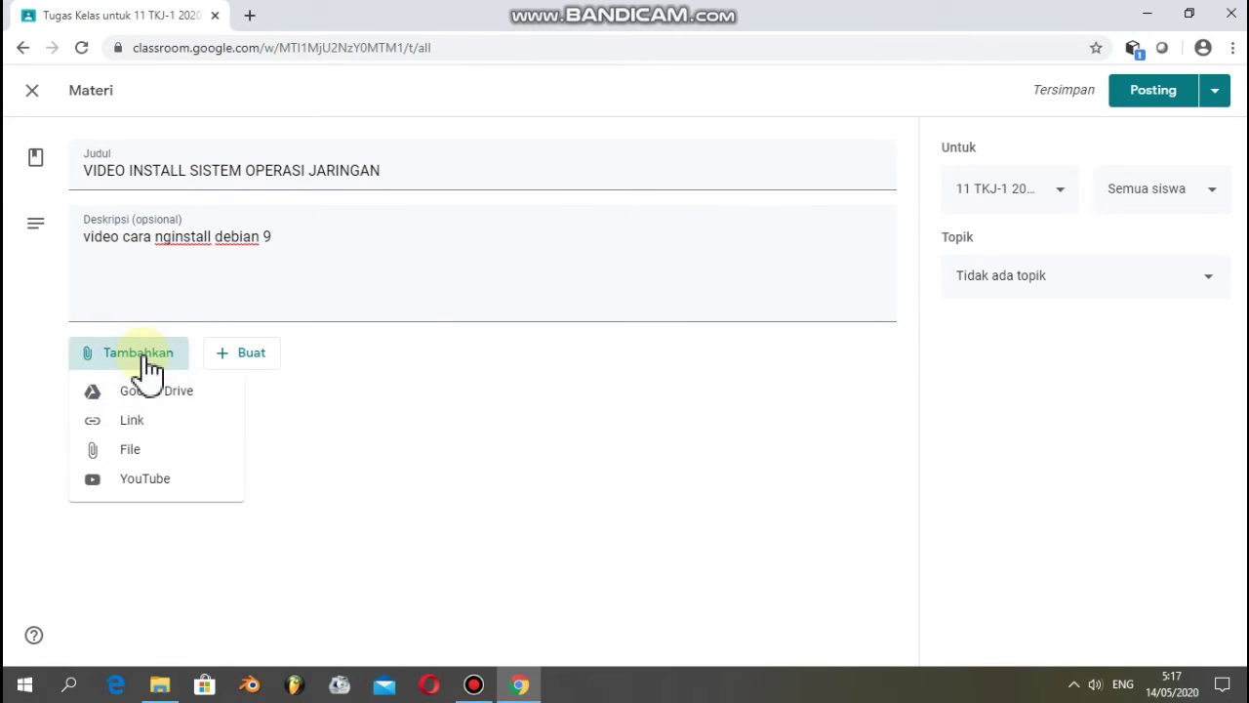
pyautogui.click(128, 447)
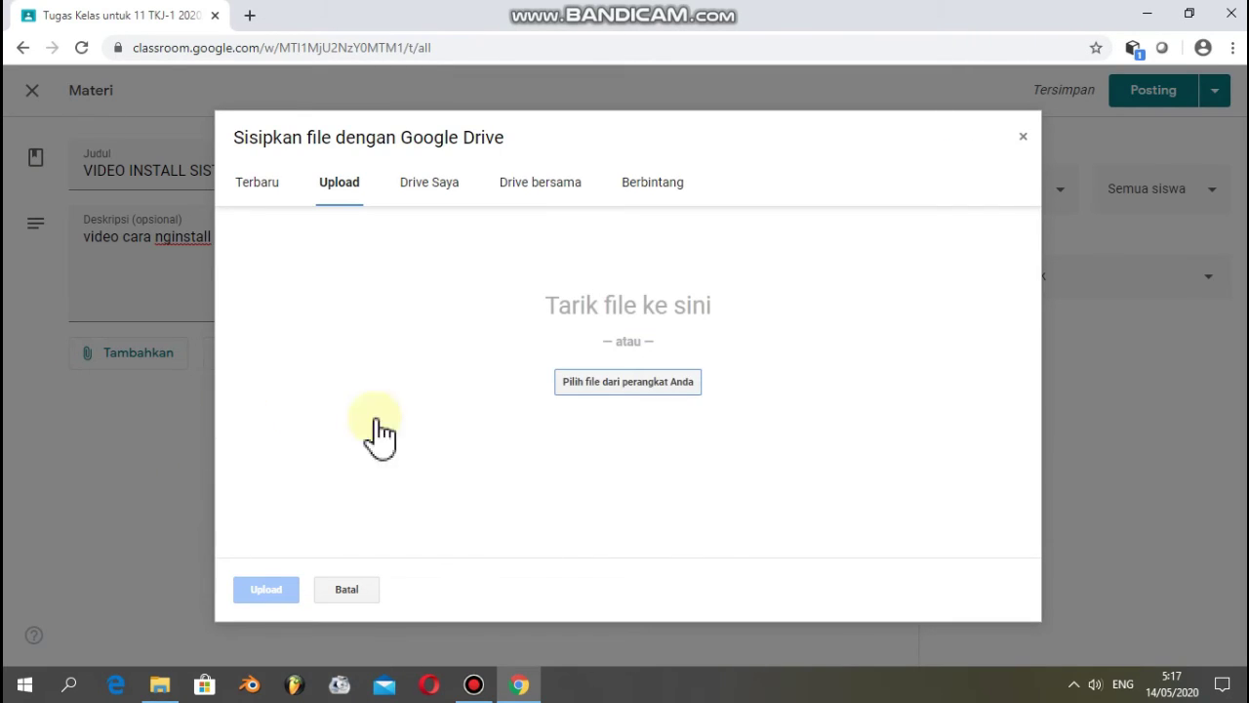
pyautogui.click(669, 390)
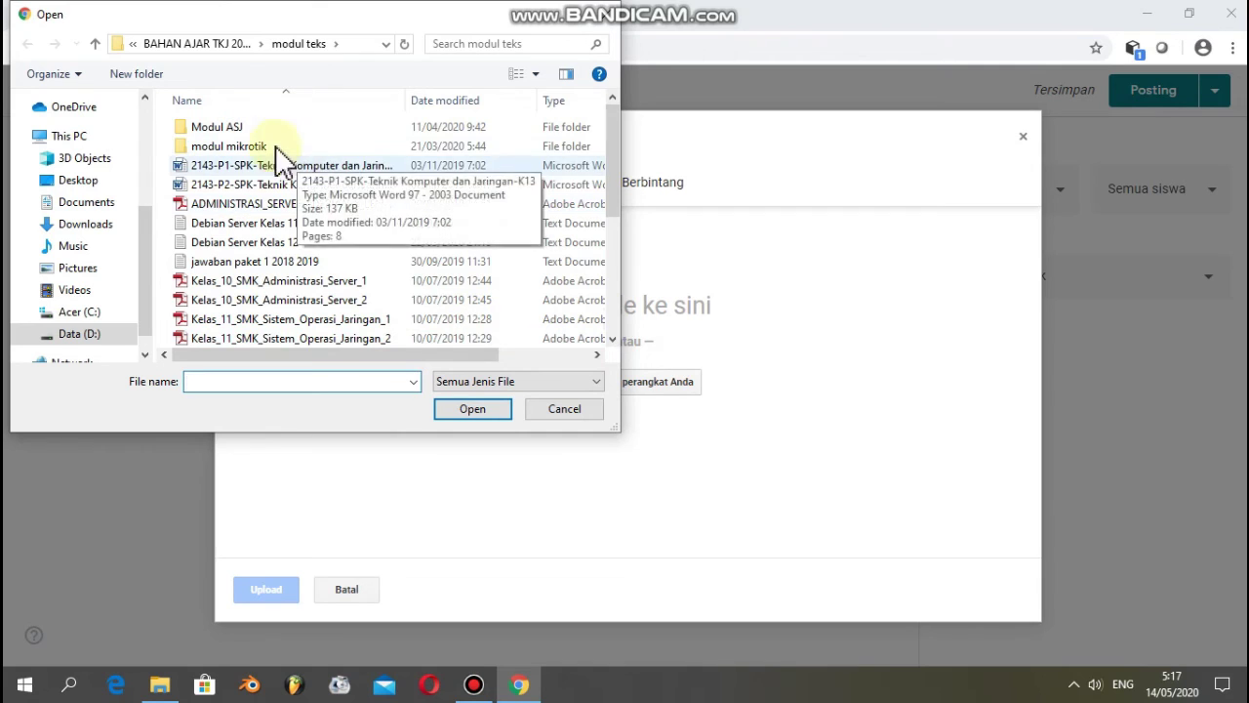
pyautogui.click(91, 337)
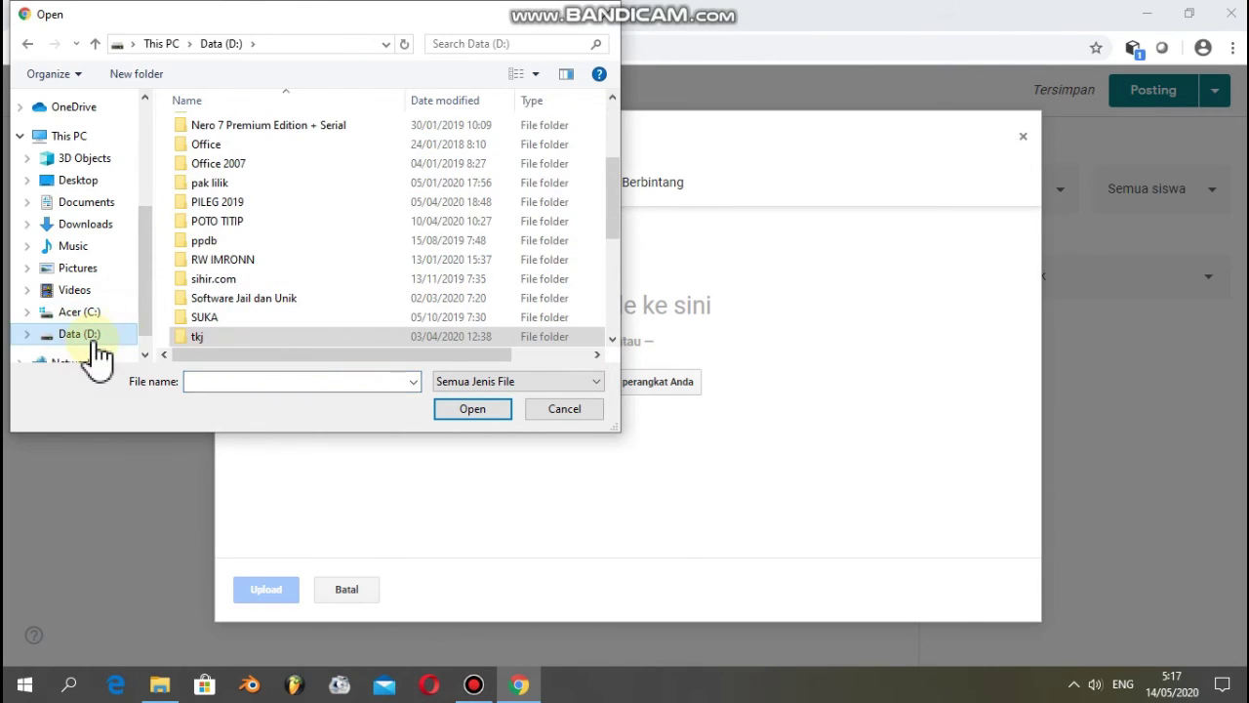
pyautogui.doubleClick(245, 337)
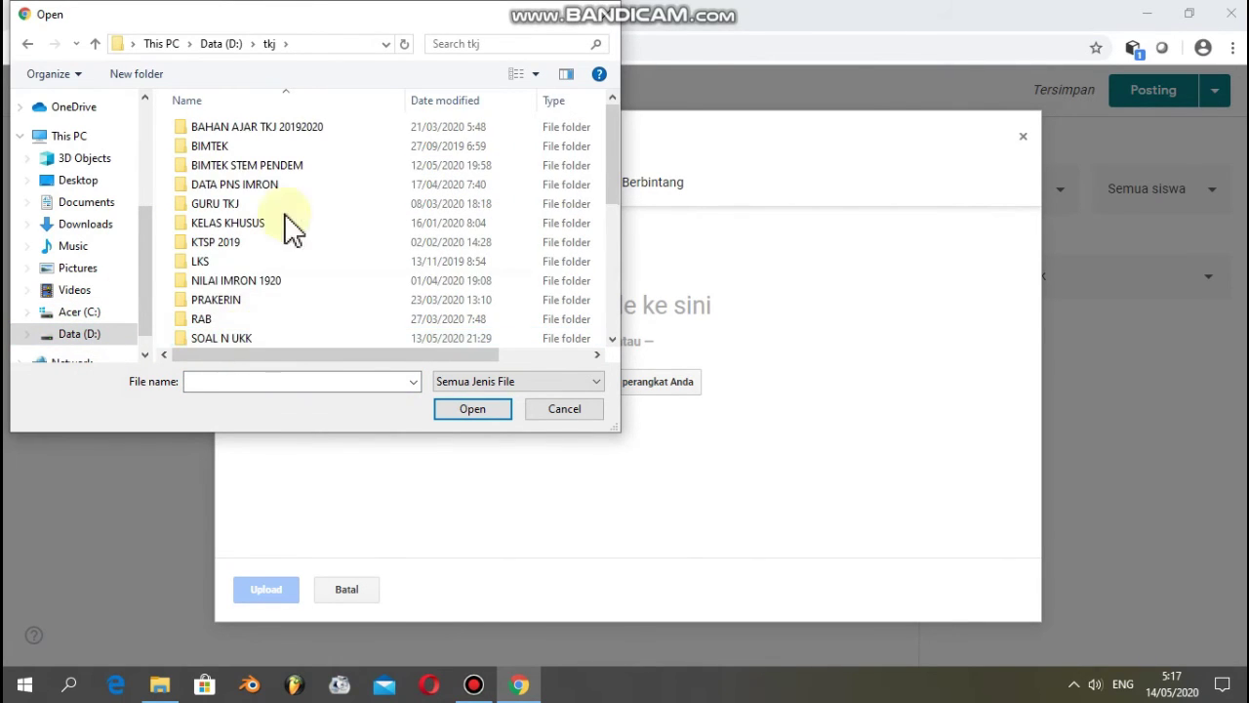
pyautogui.click(270, 134)
pyautogui.doubleClick(270, 134)
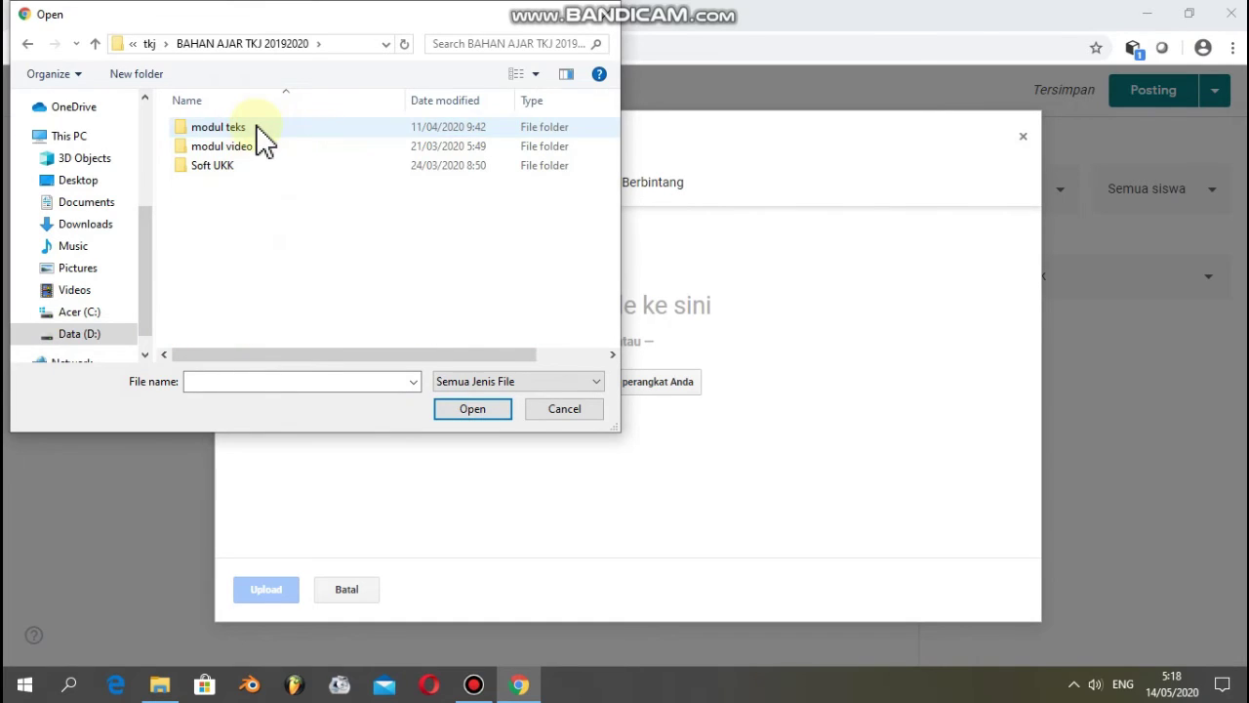
pyautogui.doubleClick(244, 148)
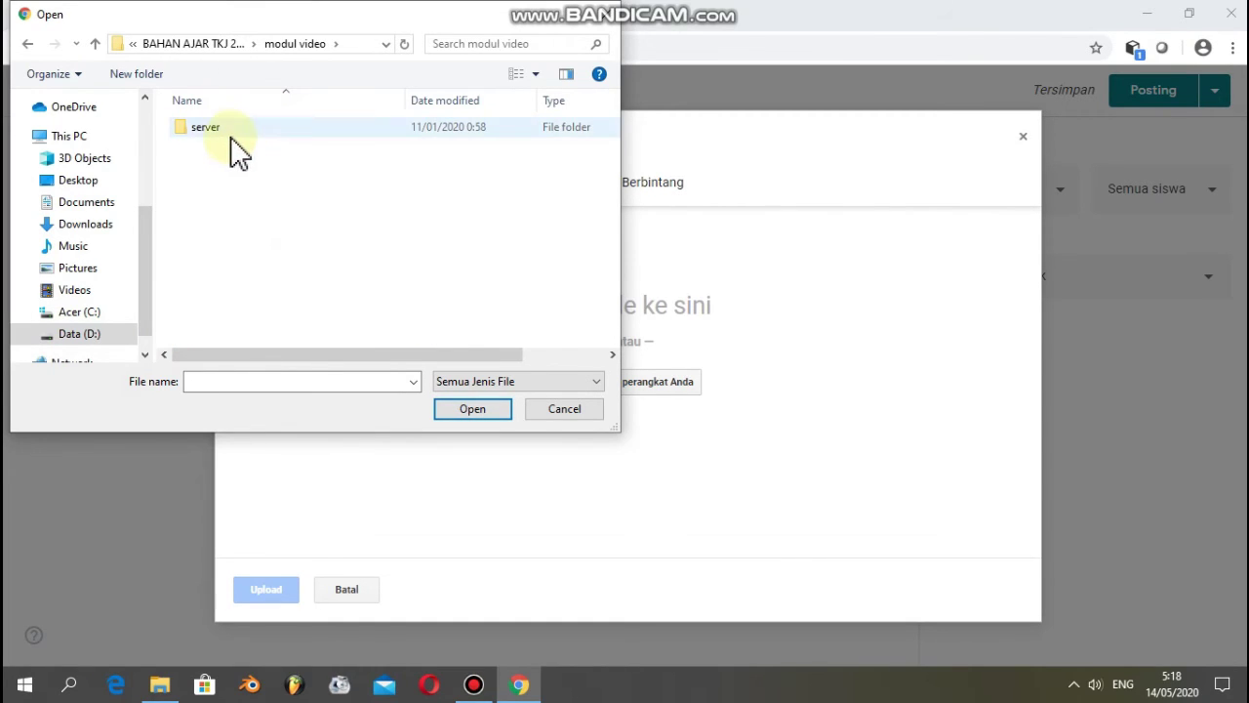
pyautogui.doubleClick(235, 137)
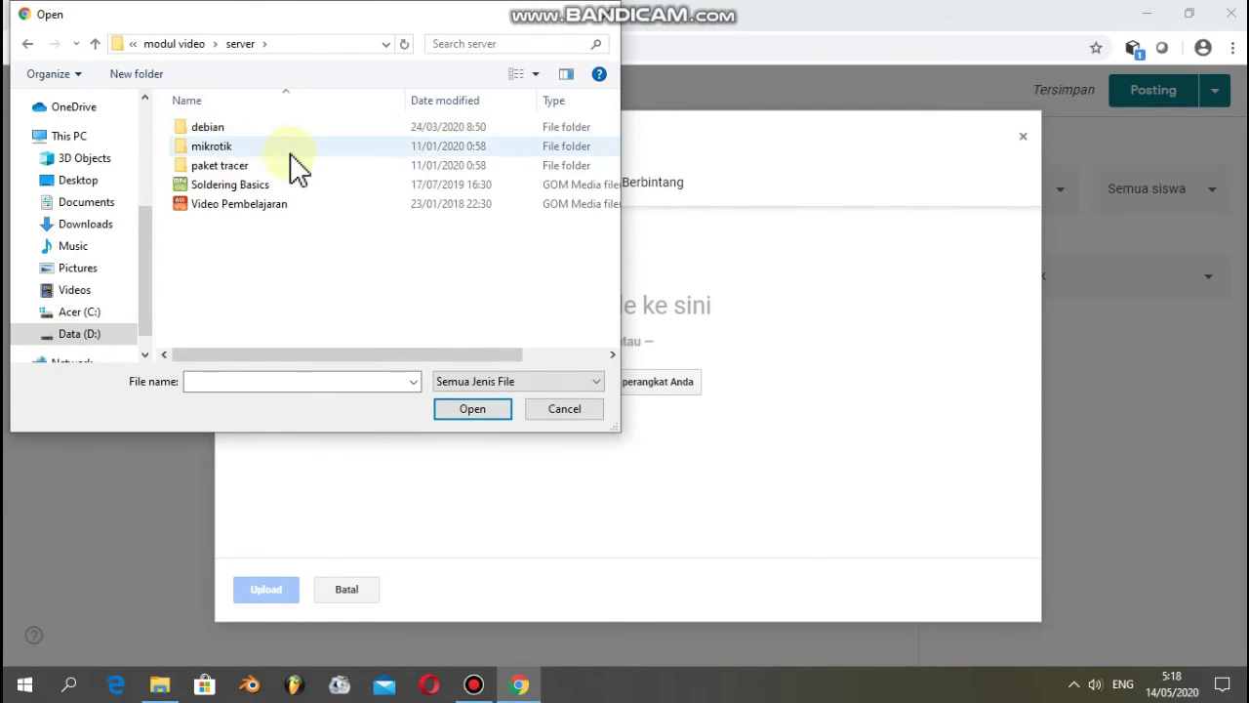
pyautogui.doubleClick(223, 129)
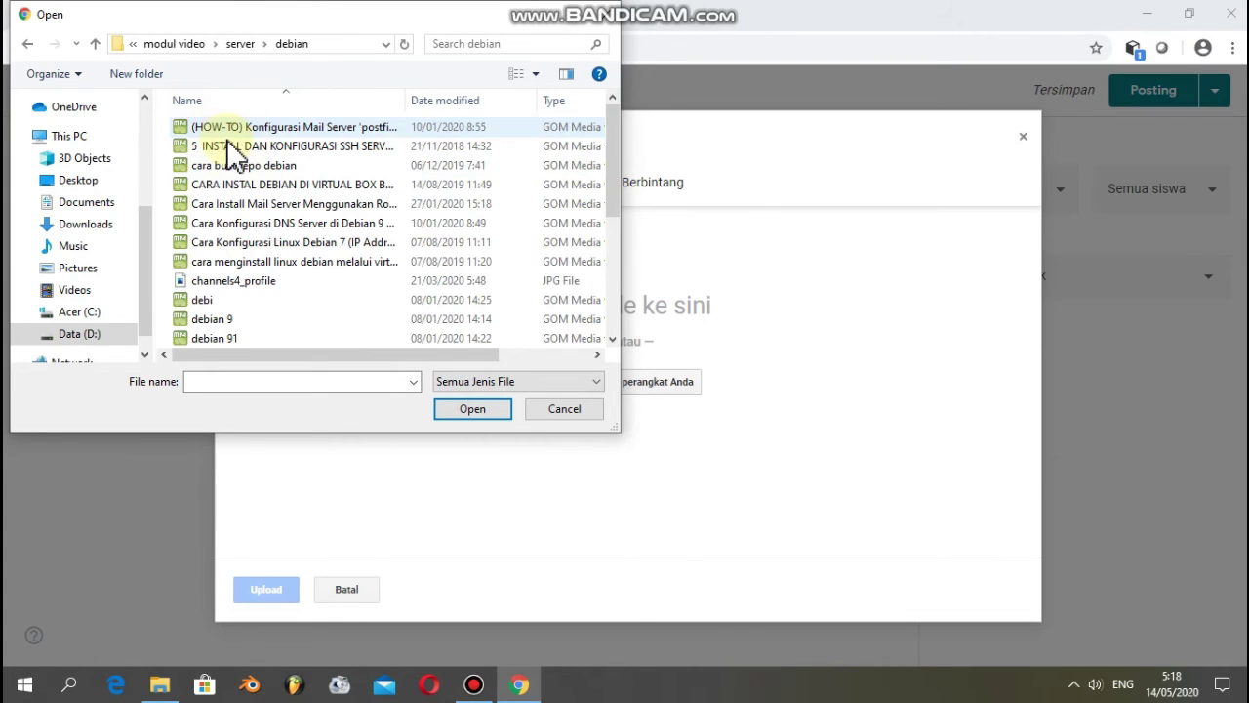
# - Upload 'CARA INSTAL DEBIAN DI VIRTUAL BOX BESERTA CARA KONFIGURASINYA.mp4' and attach it to the material
pyautogui.click(313, 187)
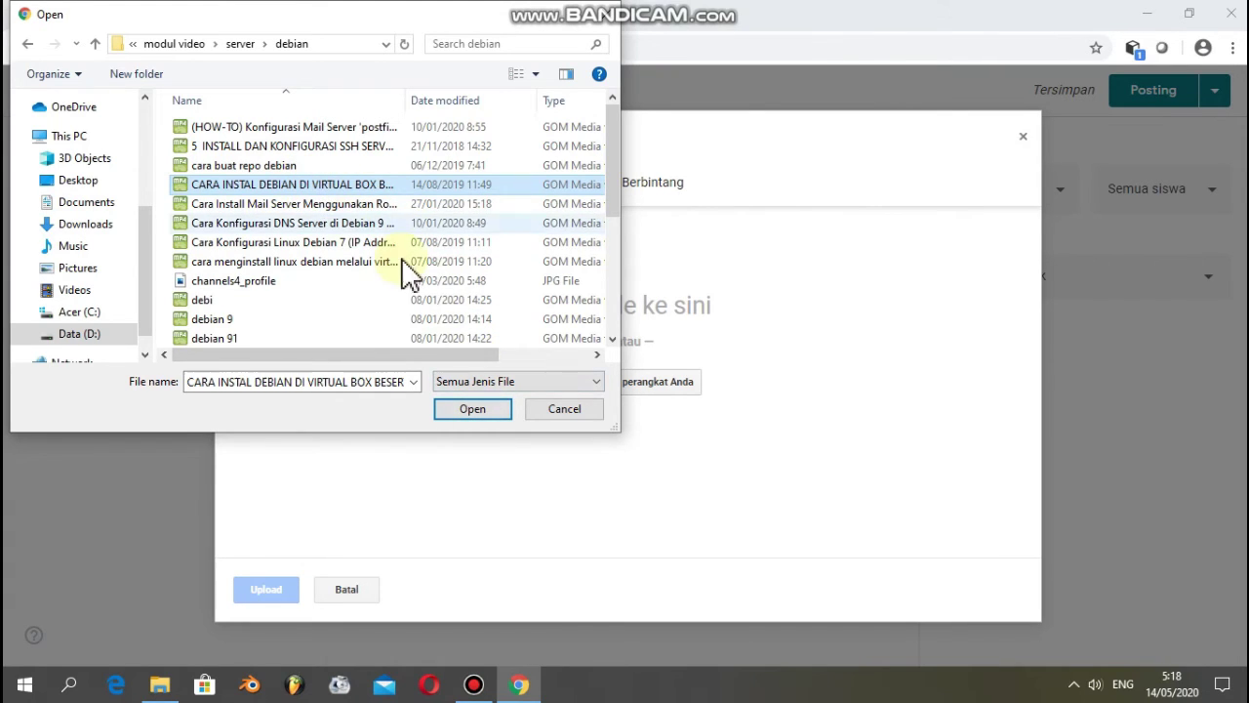
pyautogui.click(472, 409)
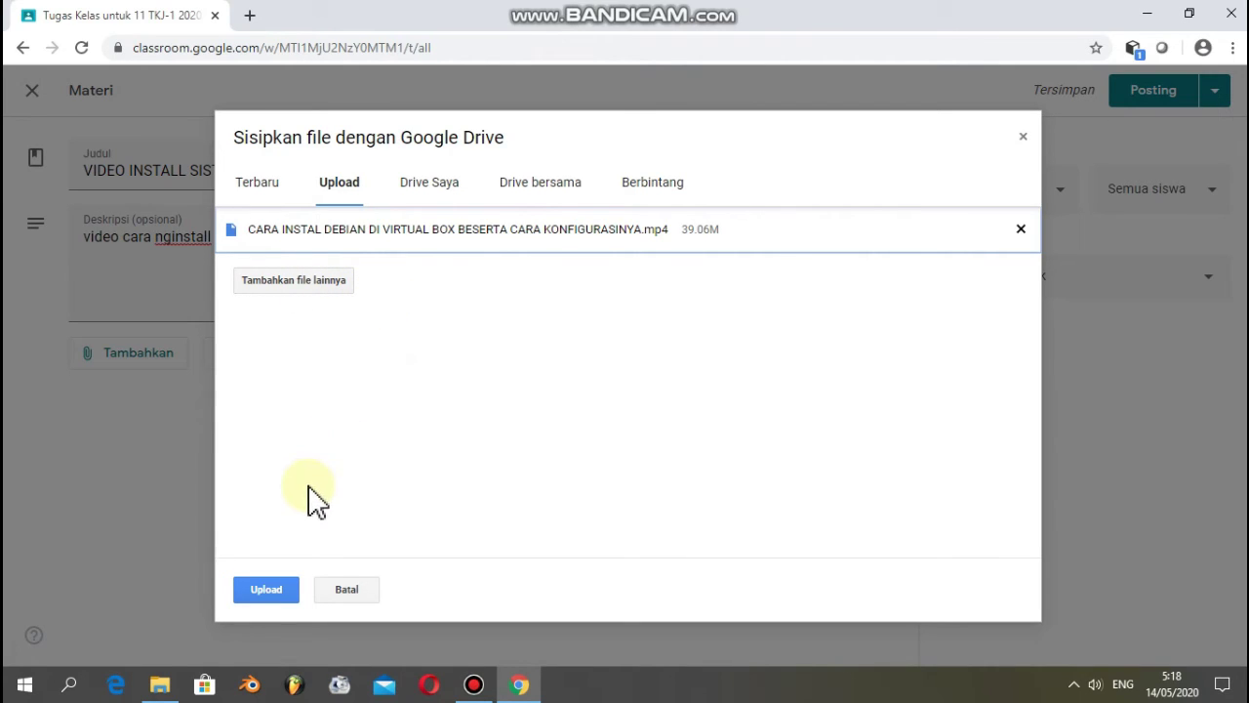
pyautogui.click(270, 589)
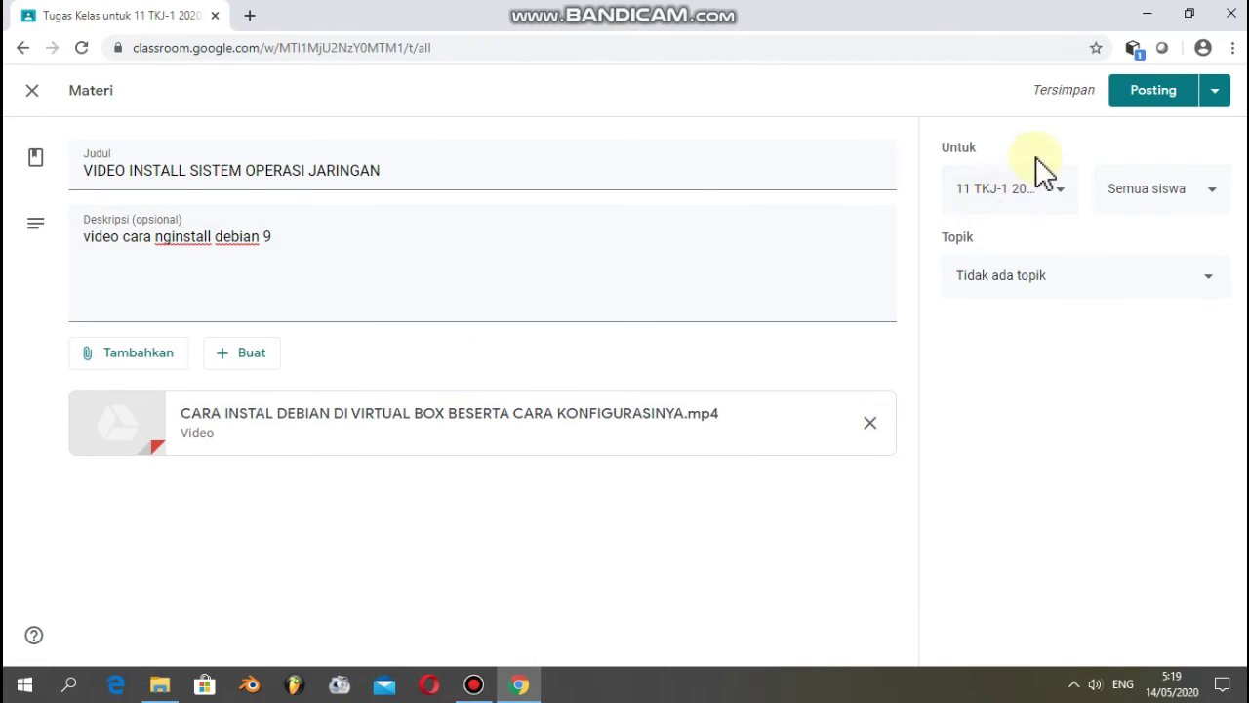
# - Send the video material to 11 TKJ-2 as well, choose the MATERI topic, and post it
pyautogui.click(1065, 195)
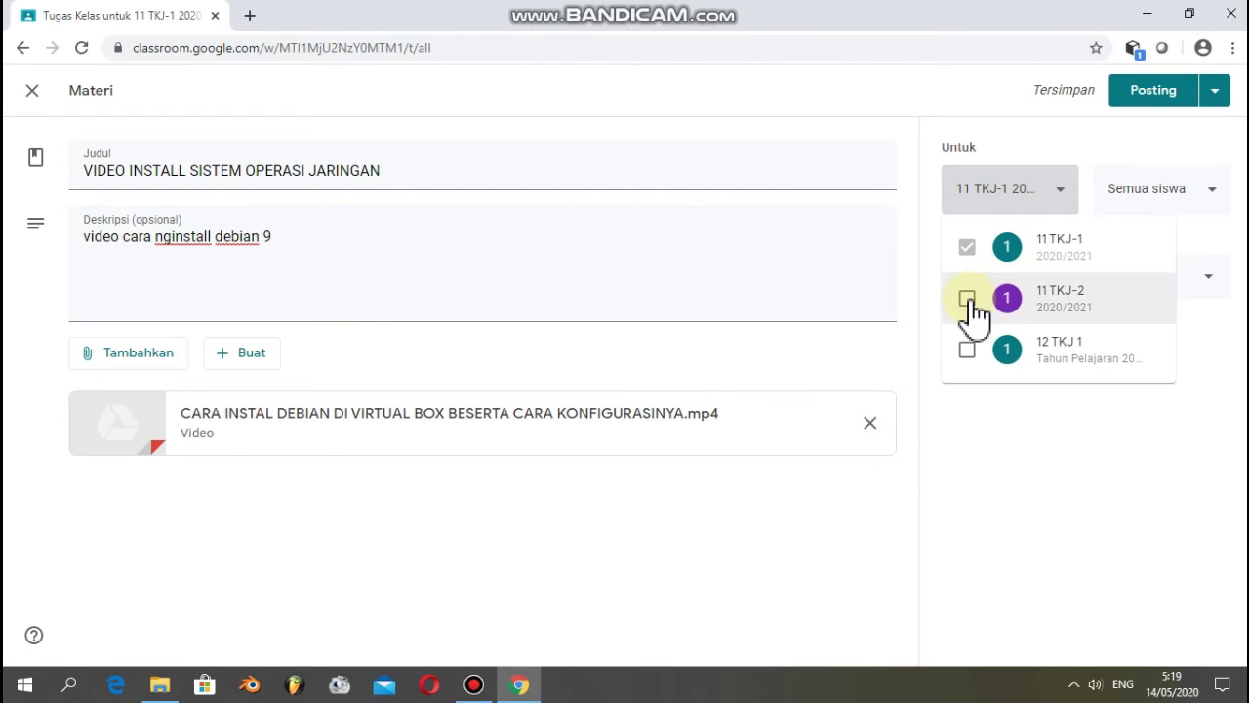
pyautogui.click(967, 299)
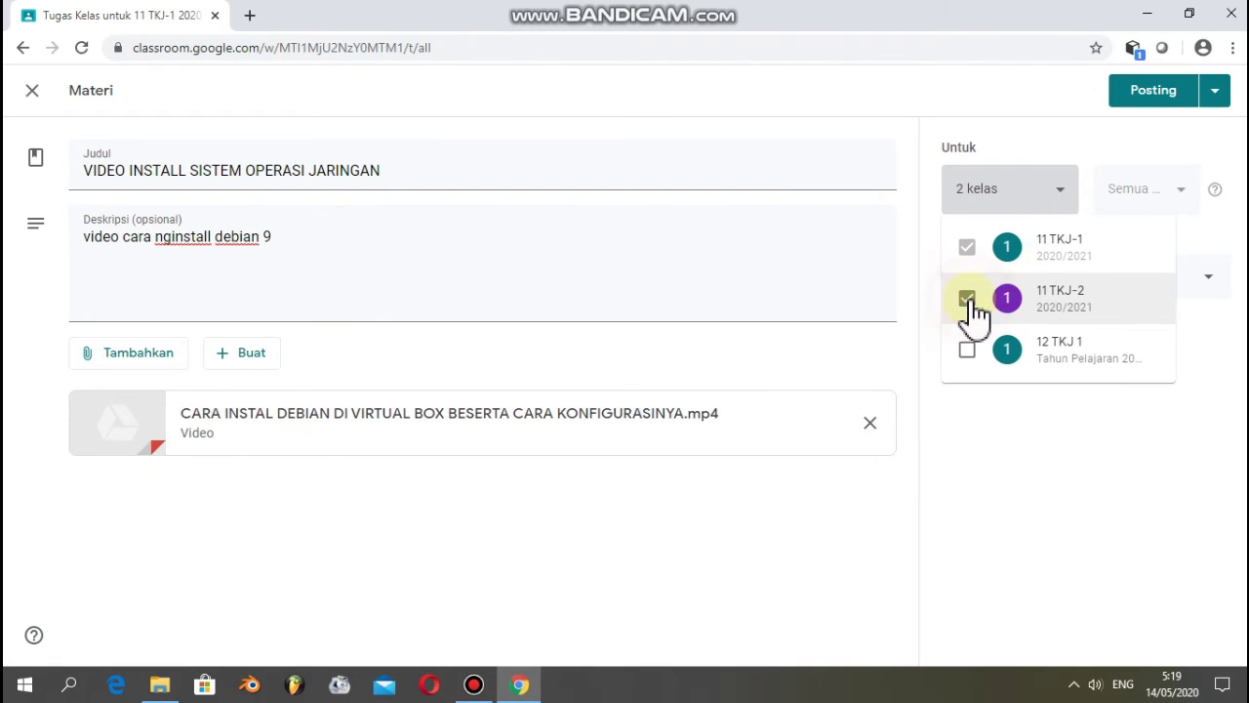
pyautogui.click(1090, 429)
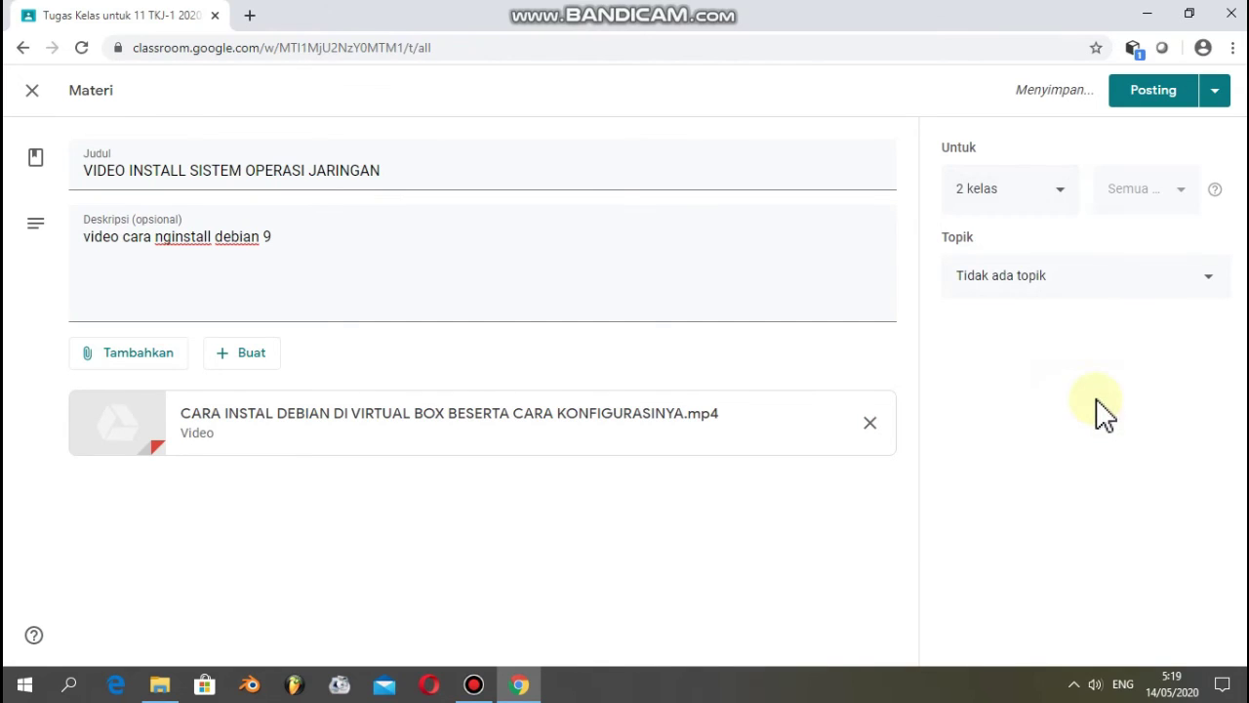
pyautogui.click(1207, 273)
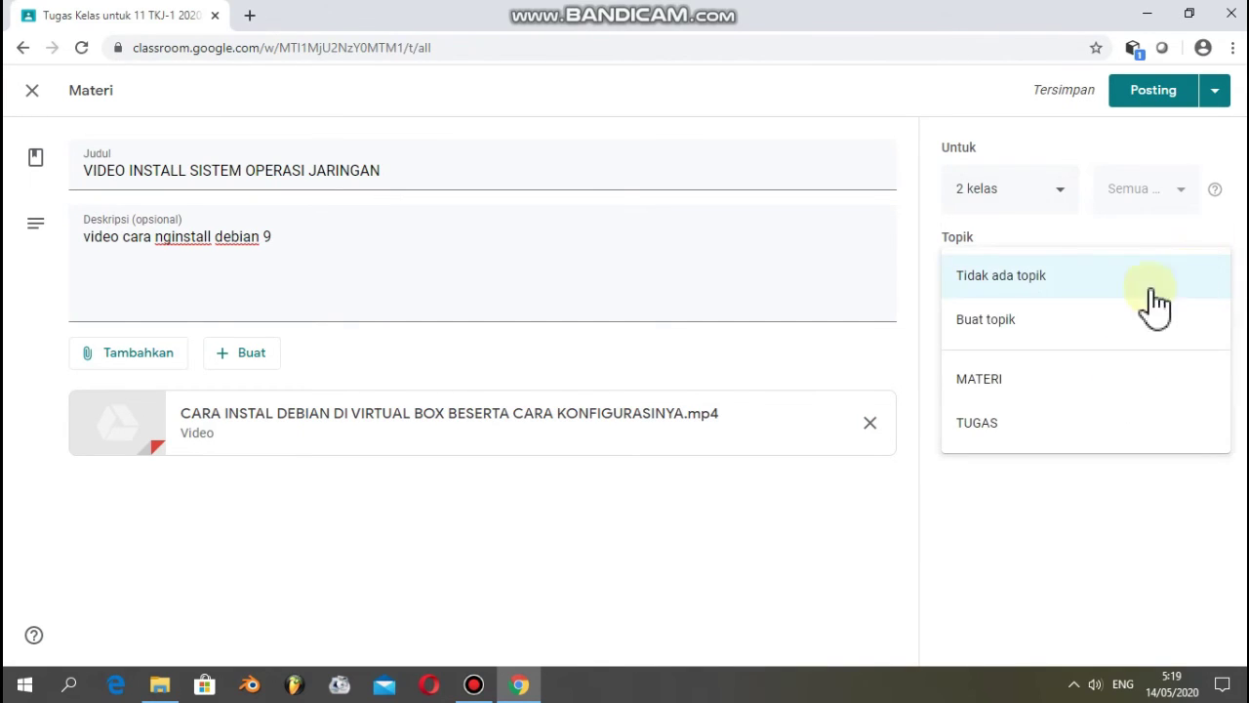
pyautogui.click(1015, 378)
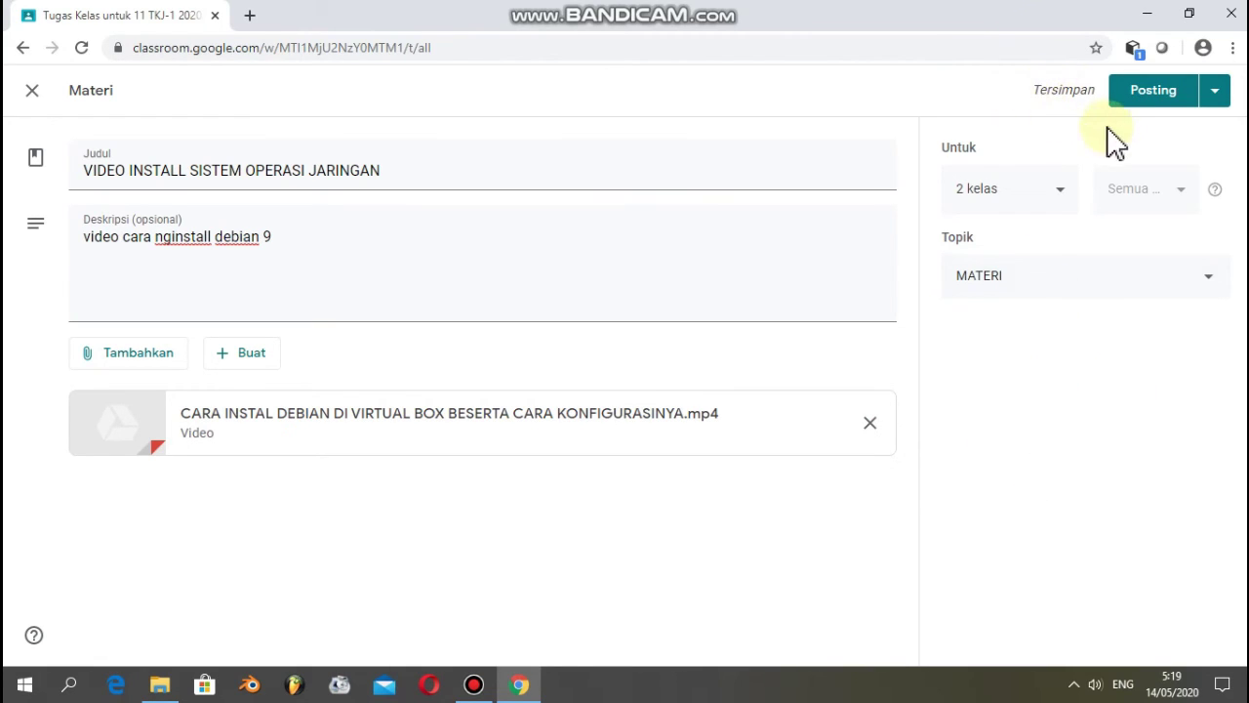
pyautogui.click(1152, 91)
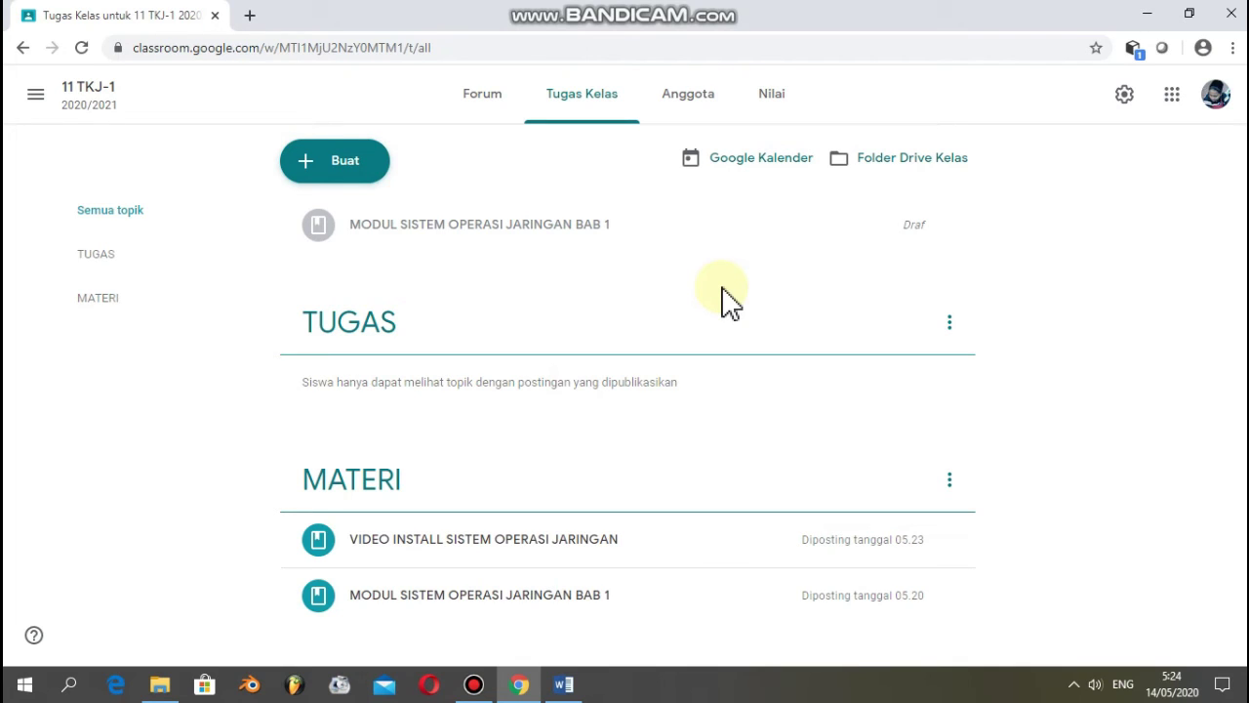
# - Start a new assignment titled 'PRAKTEK INSTALASI SISTEM OPERASI JARINGAN'
pyautogui.click(357, 173)
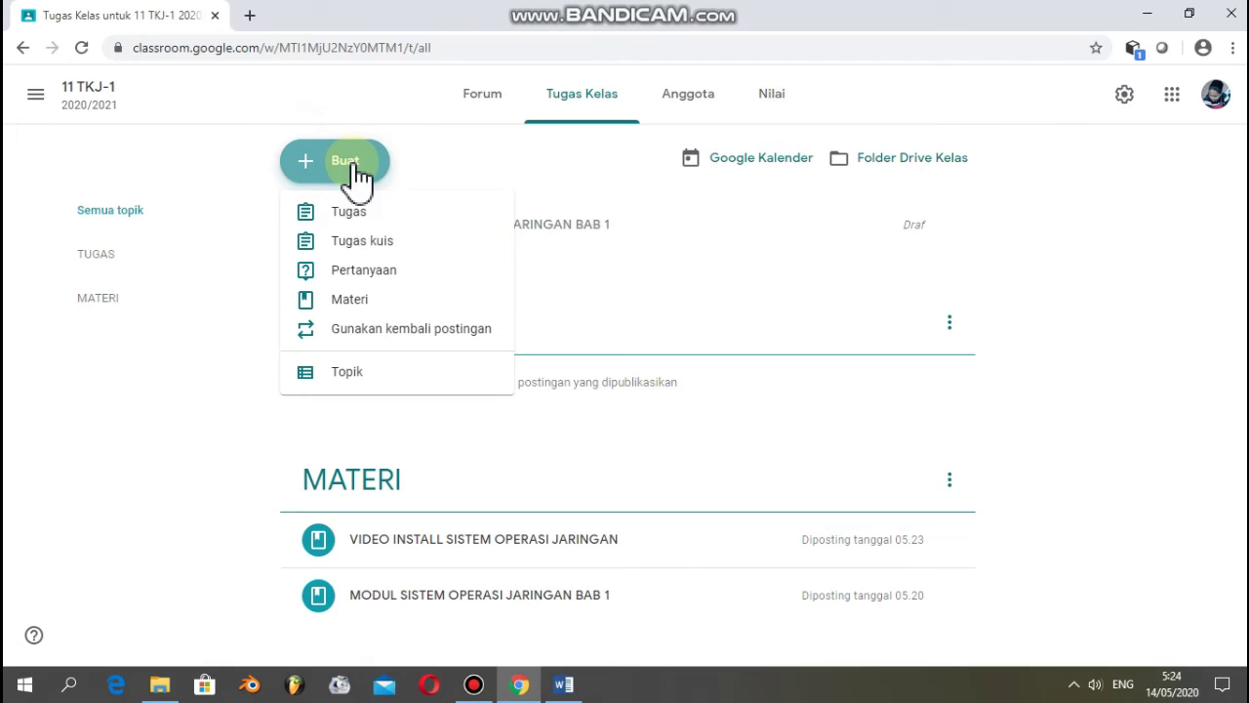
pyautogui.click(349, 215)
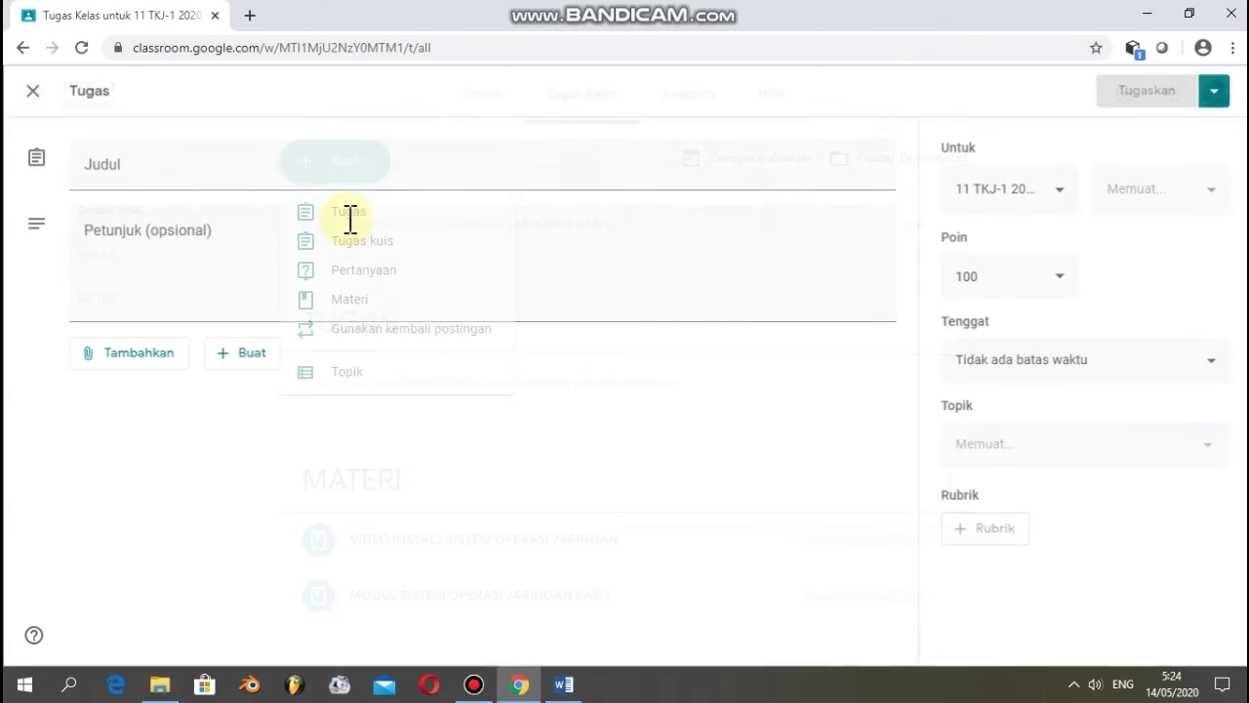
pyautogui.press('capslock')
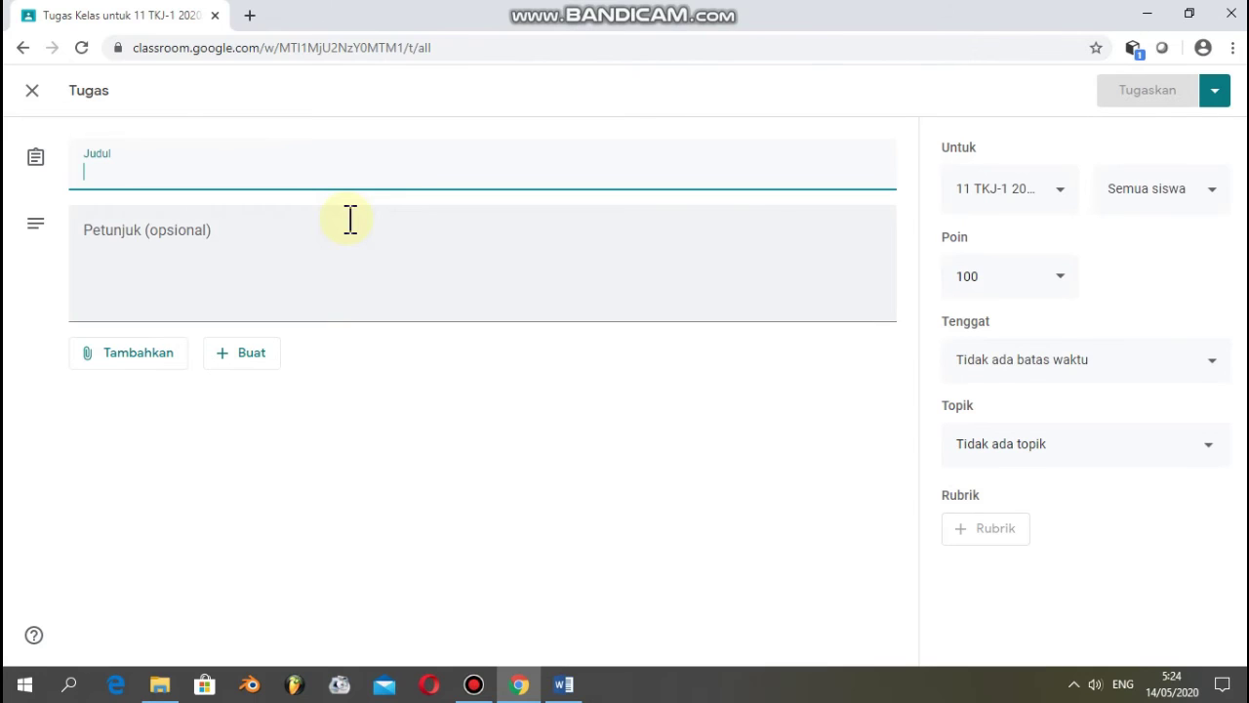
pyautogui.write('PR')
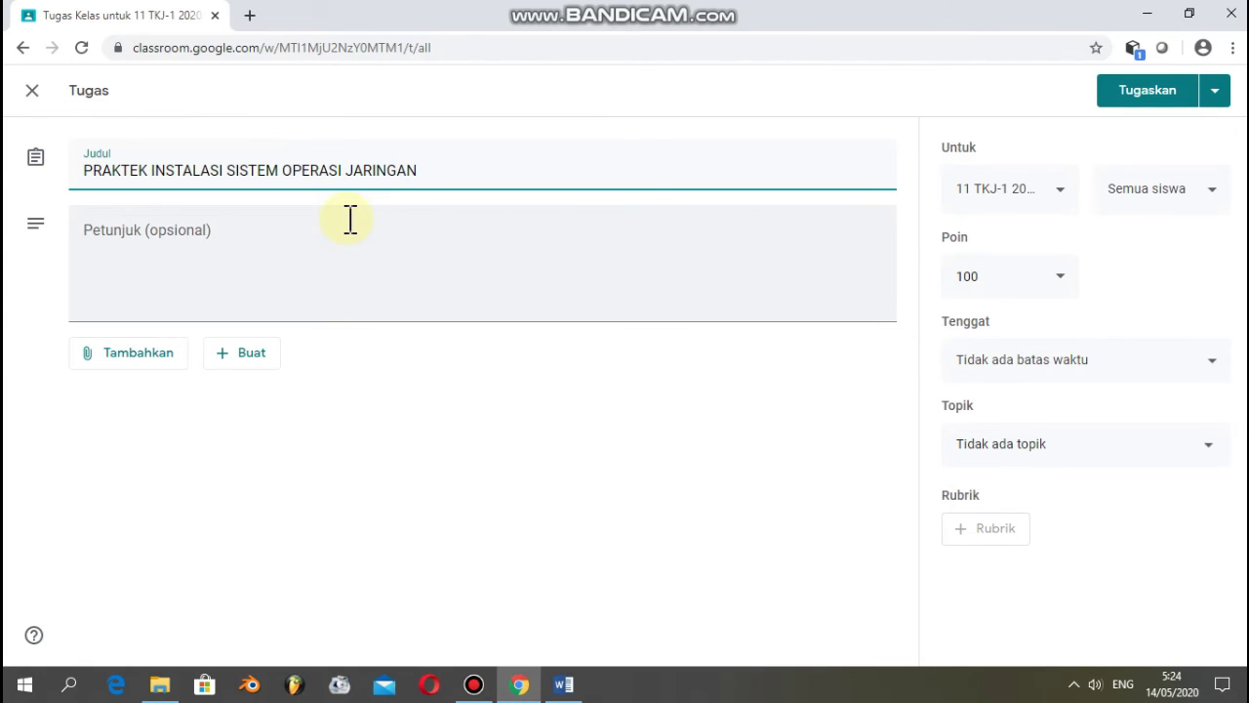
# - Enter the assignment instructions 'praktekkan cara instal debian 9'
pyautogui.click(224, 244)
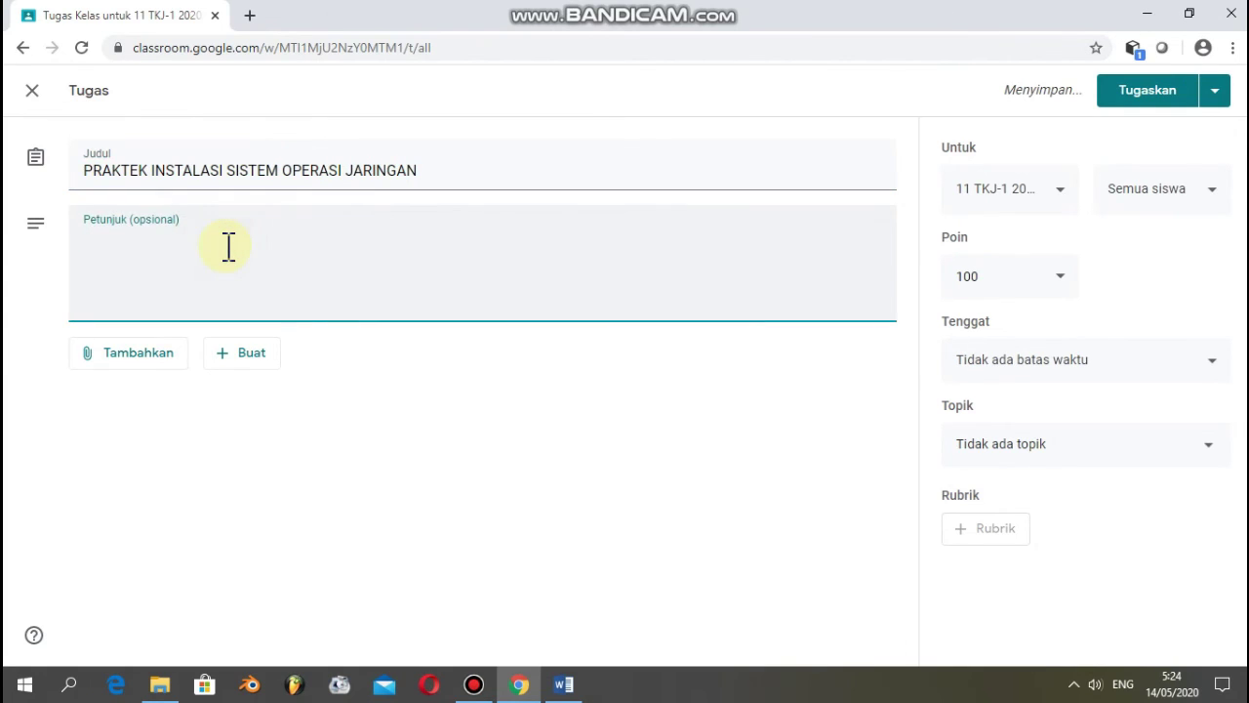
pyautogui.press('capslock')
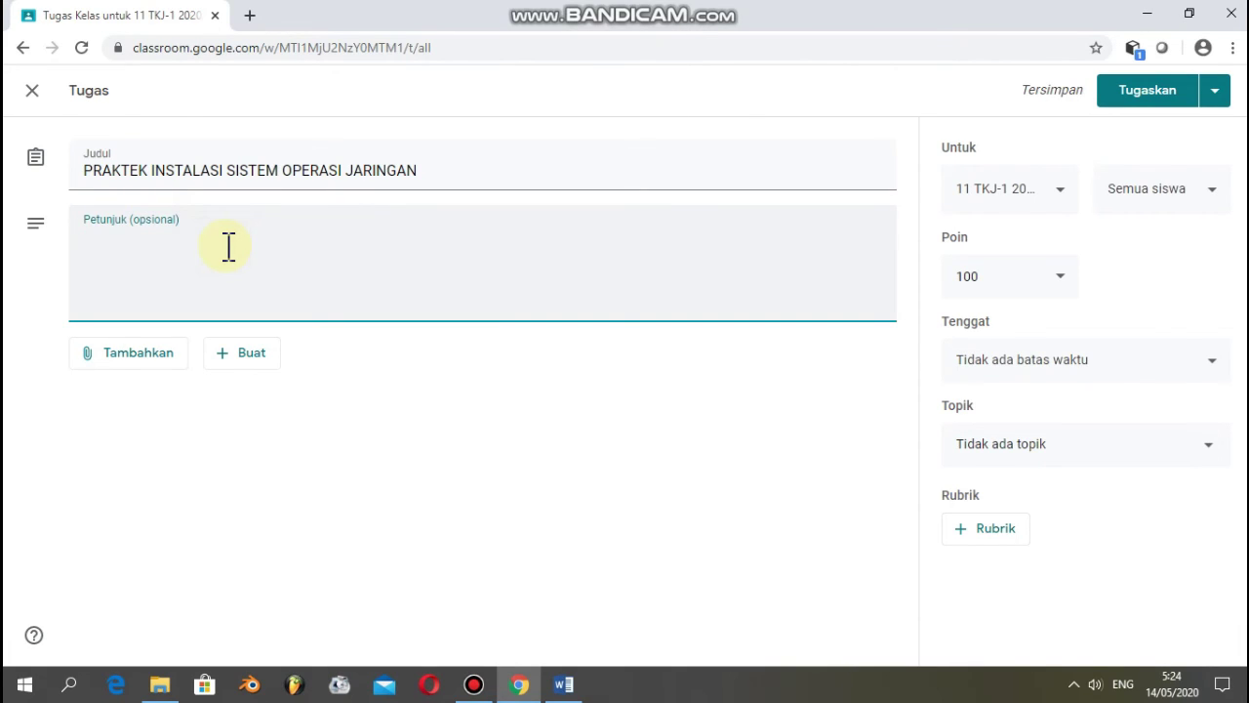
pyautogui.write('prakt')
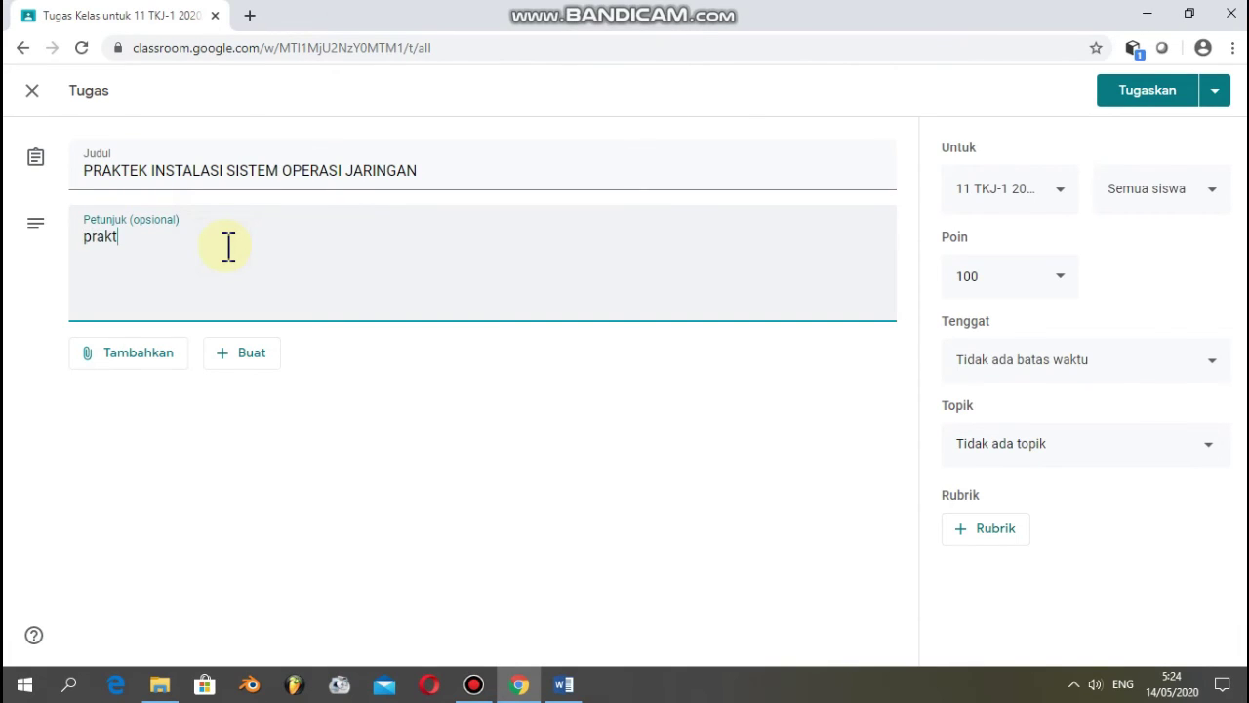
pyautogui.write('ekkan cara insta')
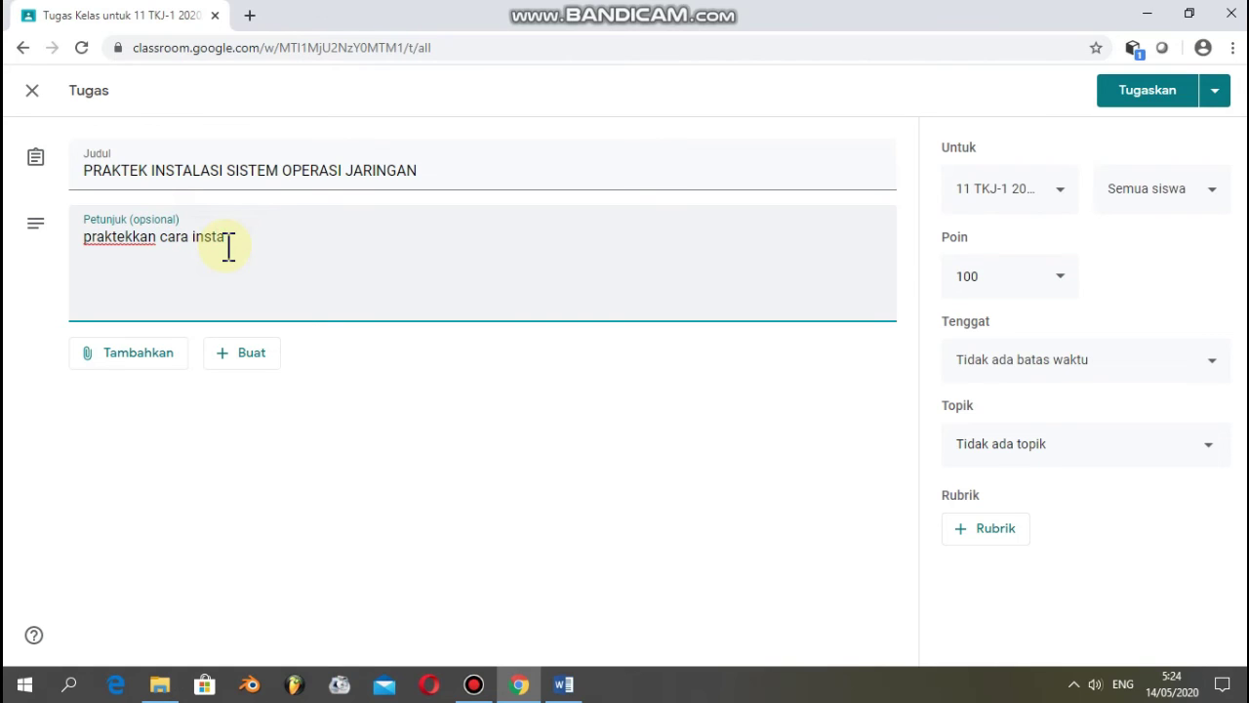
pyautogui.write('l debian 9')
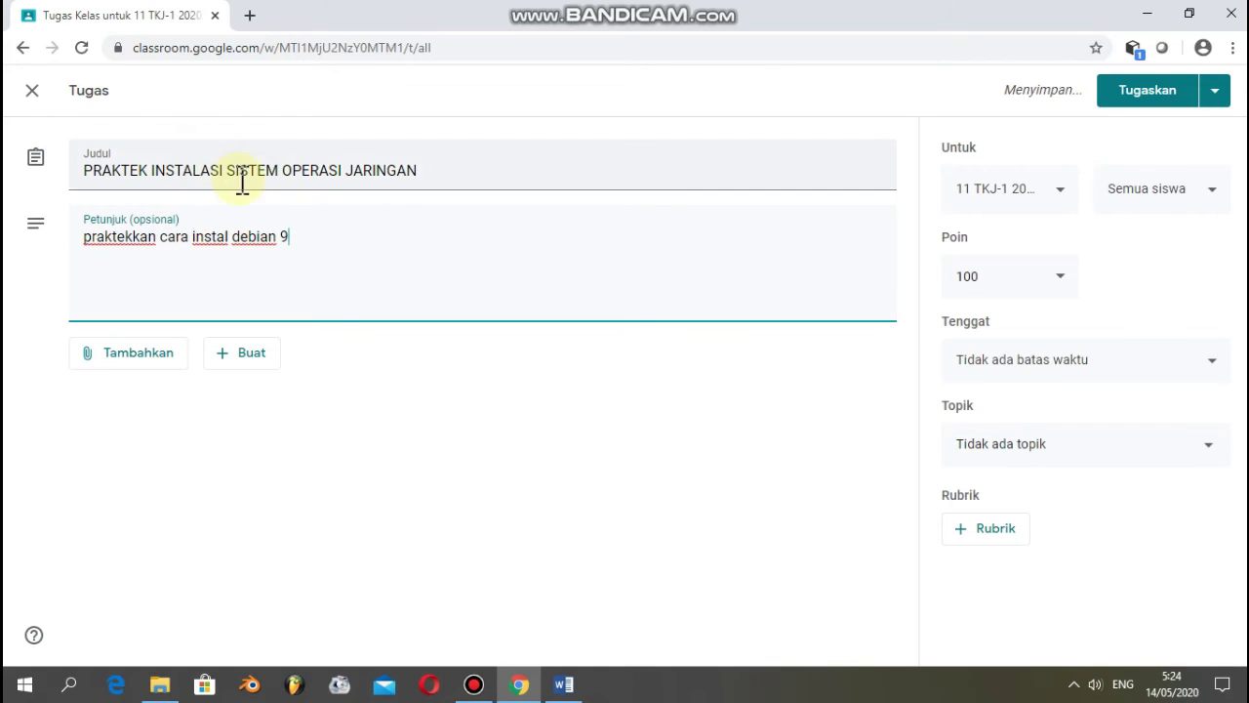
pyautogui.click(161, 346)
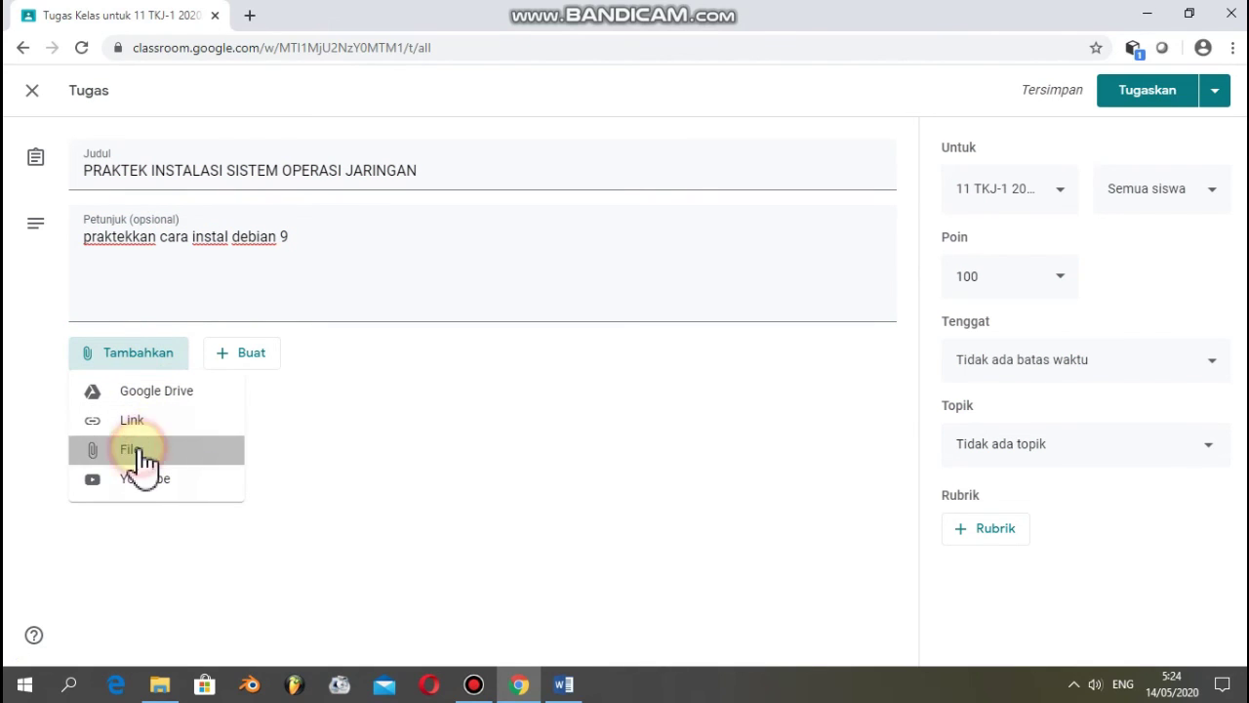
# - Cancel picking a local file, close the Google Drive upload window, and show the create-new-file choices
pyautogui.click(140, 451)
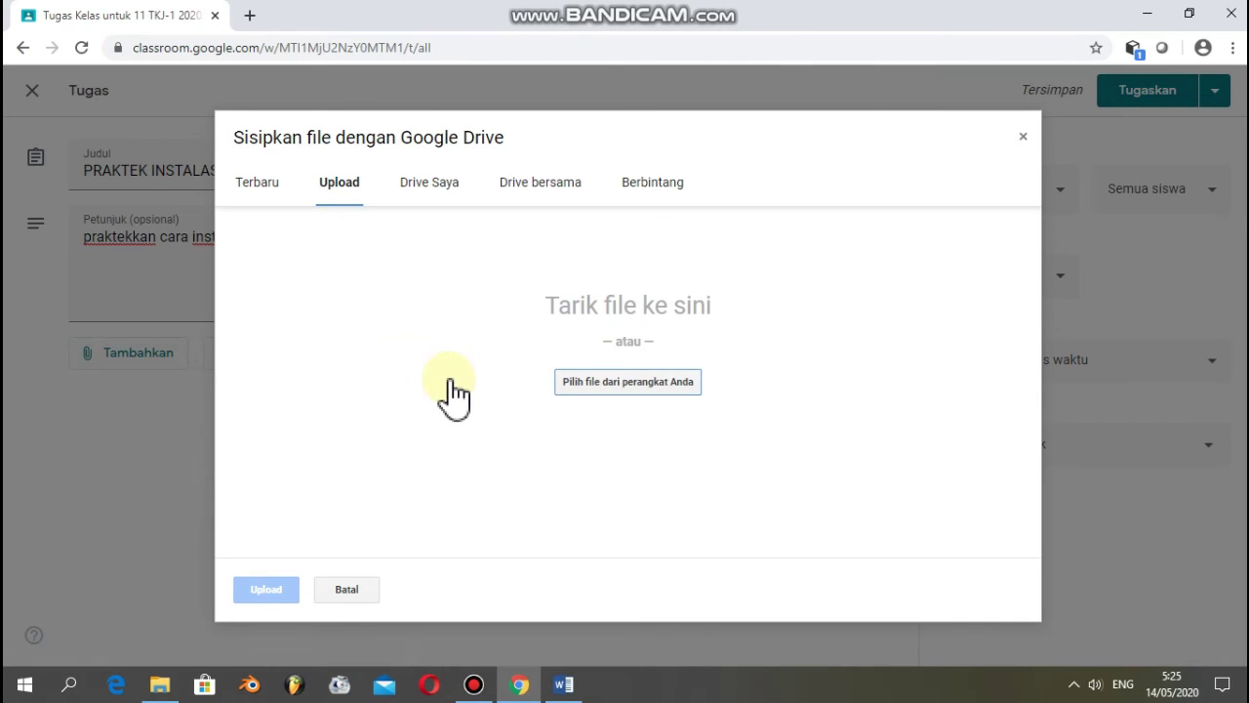
pyautogui.click(592, 386)
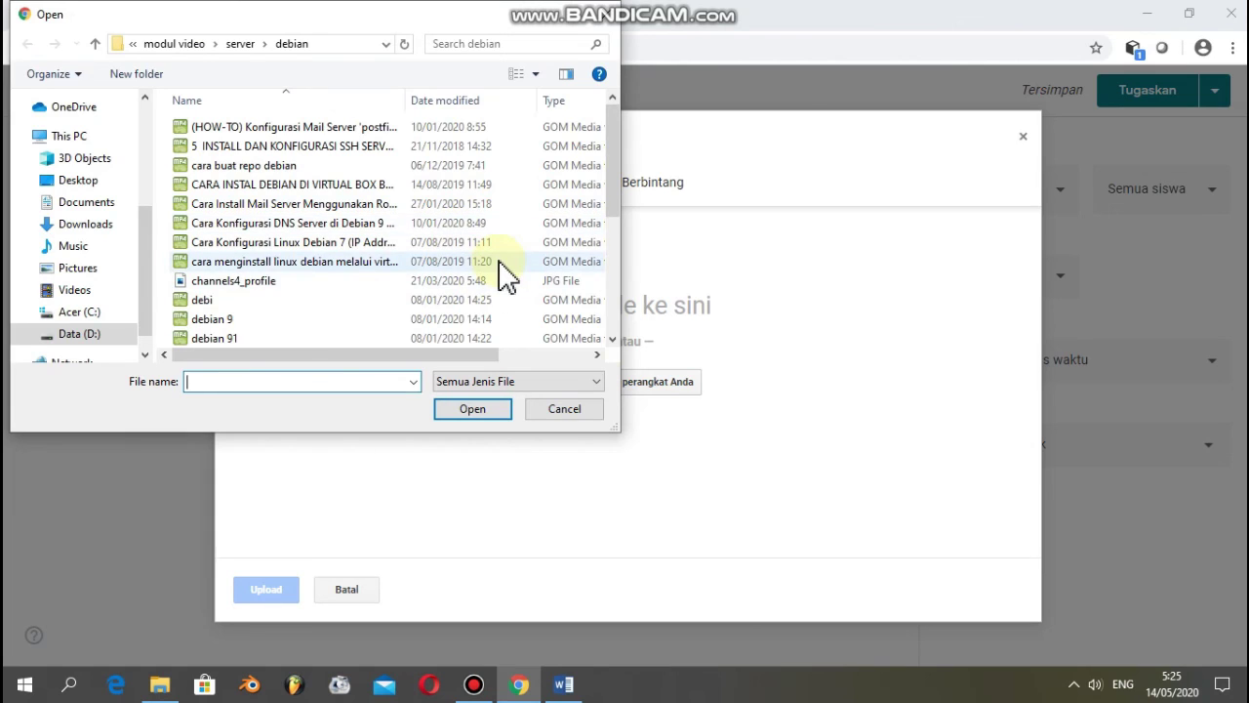
pyautogui.click(591, 410)
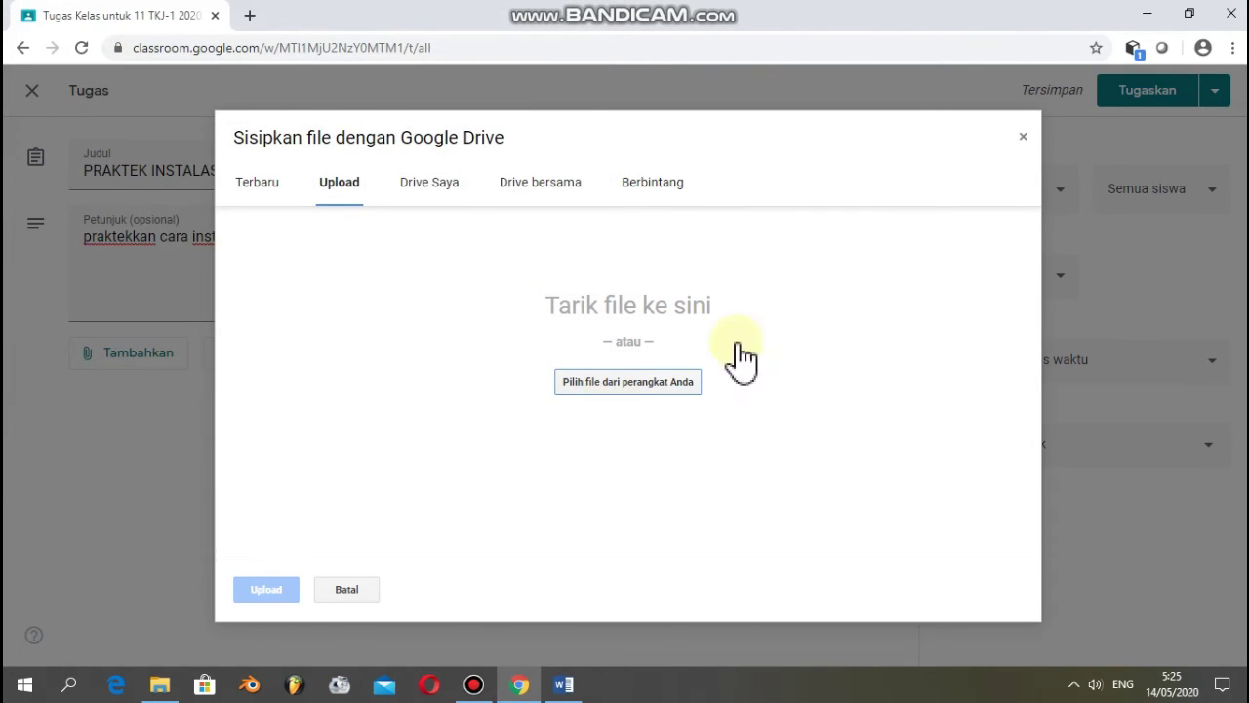
pyautogui.click(1024, 136)
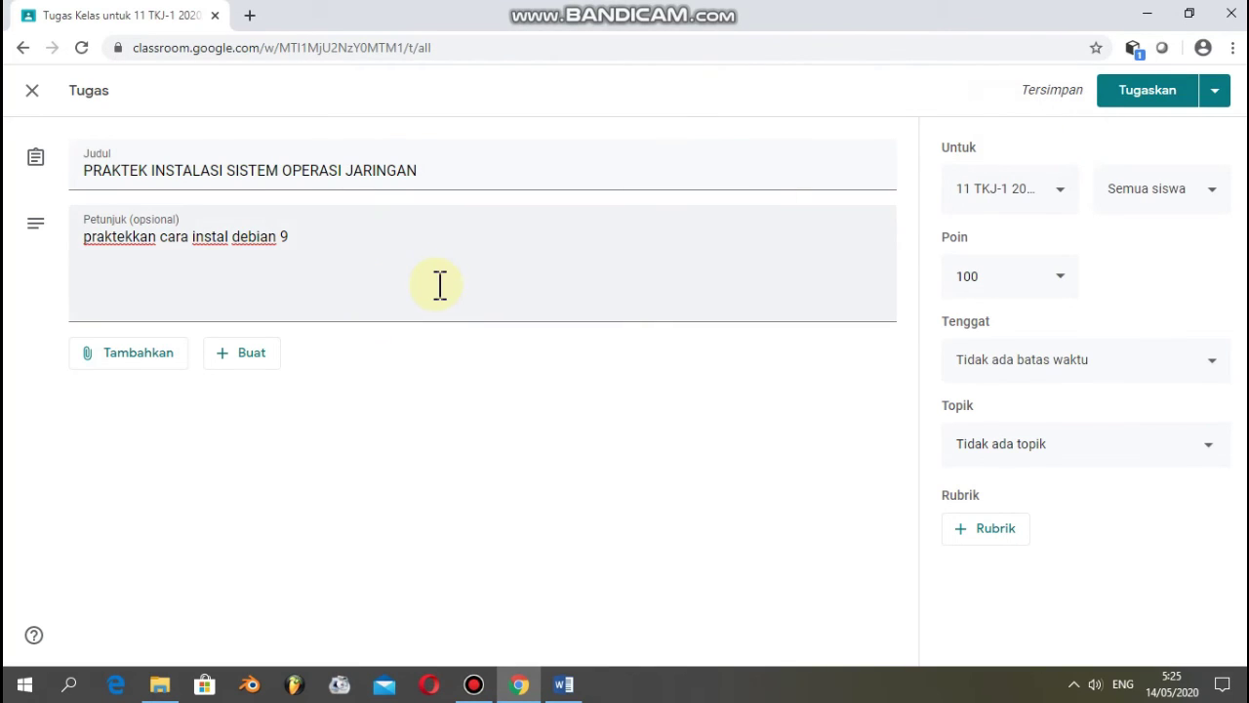
pyautogui.click(261, 357)
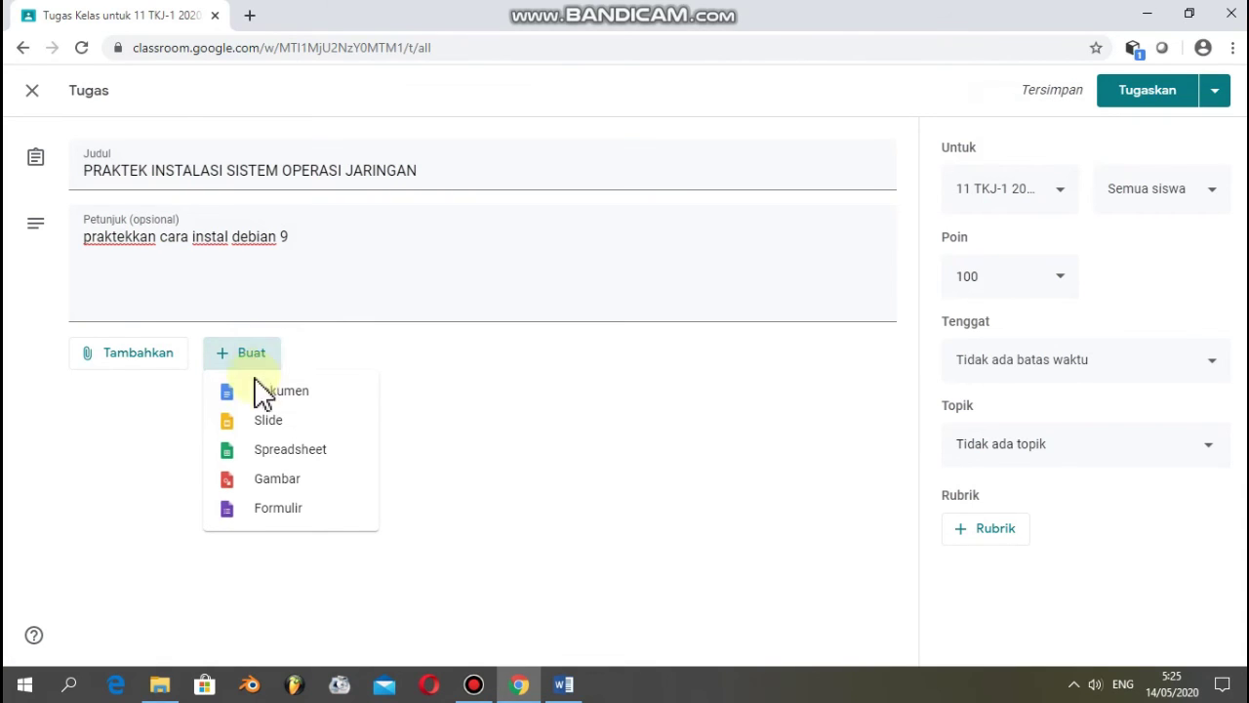
# - Write a new Google Doc headed 'TUGAS PRAKTEK INSTALASI SISTEM OPERASI JARINGAN' with numbered steps, starting 'BUATLAH KELOMPOK 4 ORANG'
pyautogui.click(301, 400)
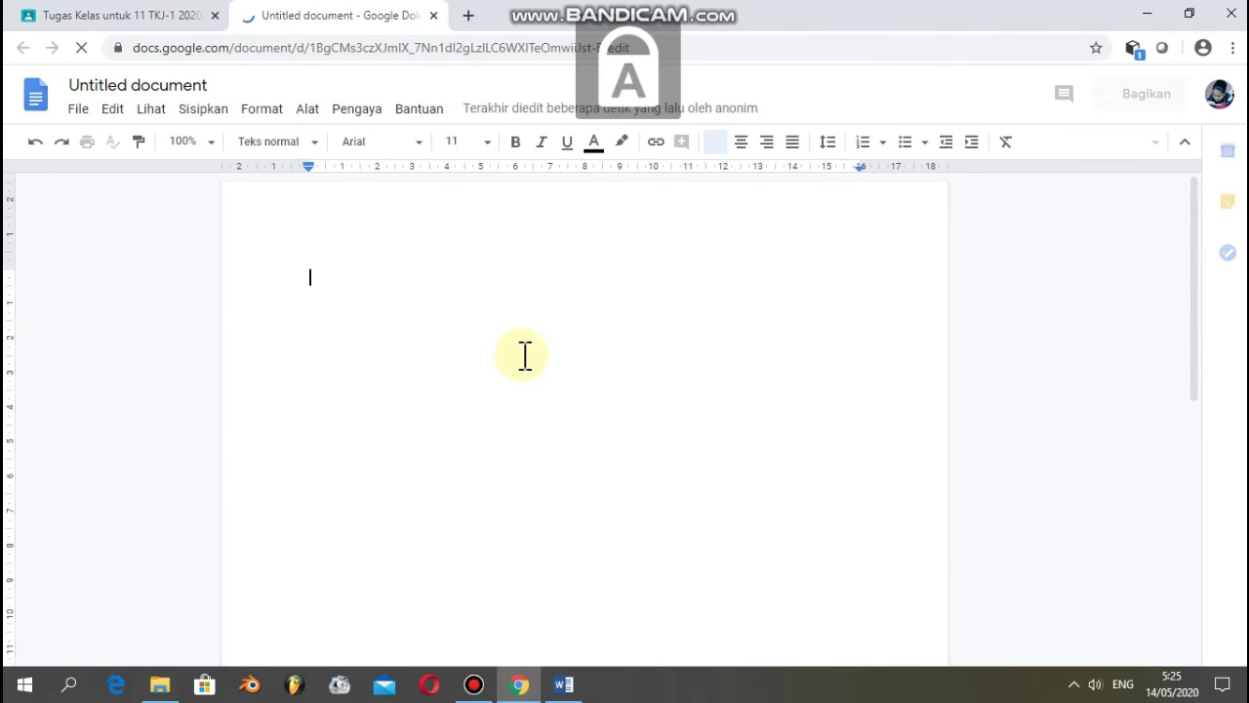
pyautogui.write('T')
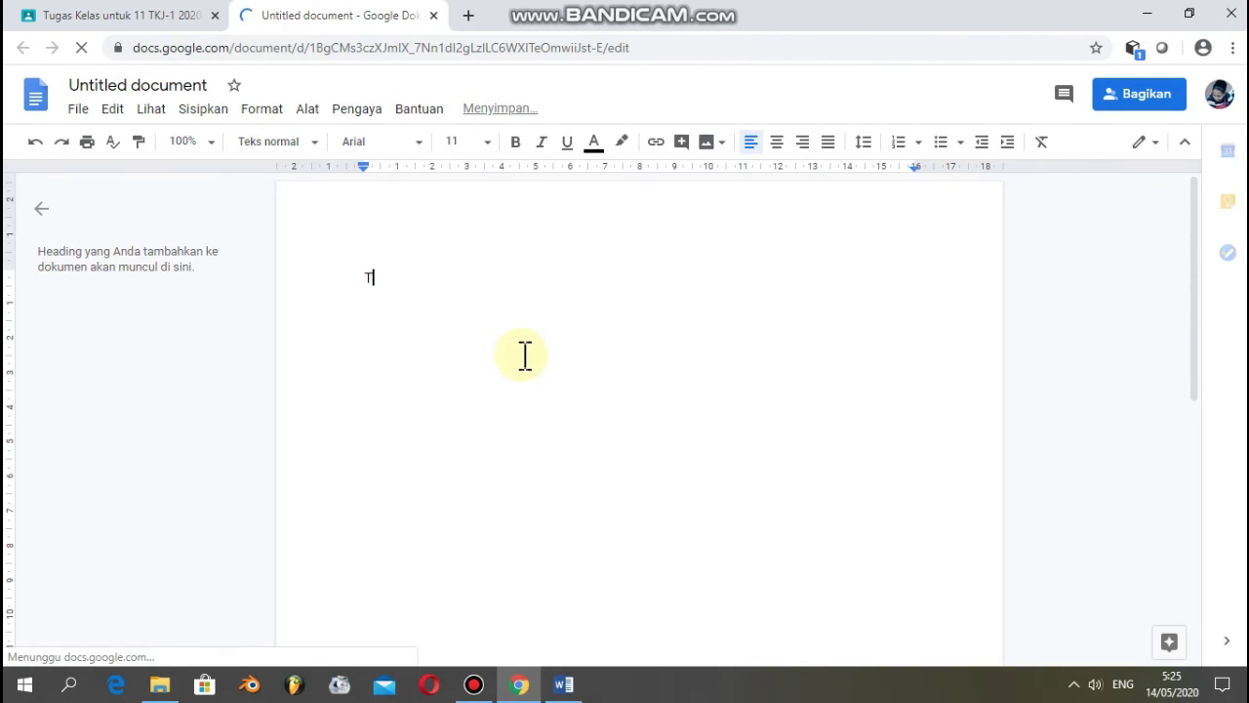
pyautogui.write('UGAS PRAKTEK 1')
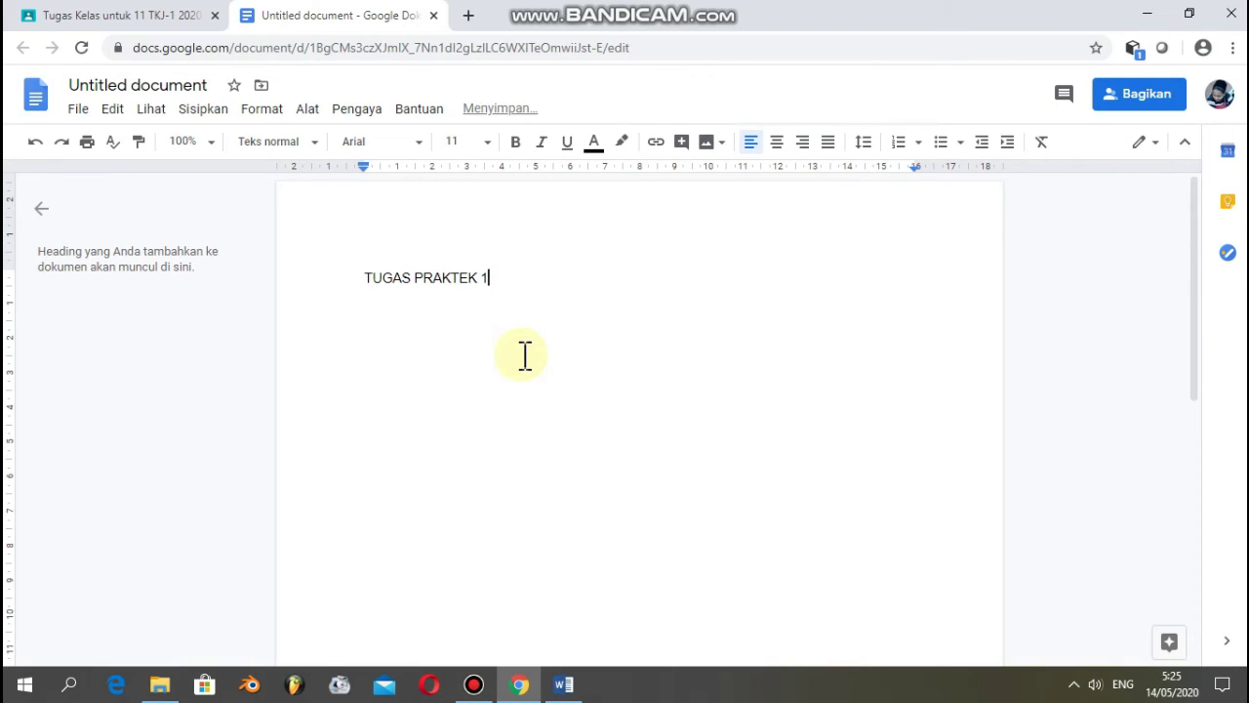
pyautogui.press('BackSpace')
pyautogui.write('INSTALASI SISTEM ')
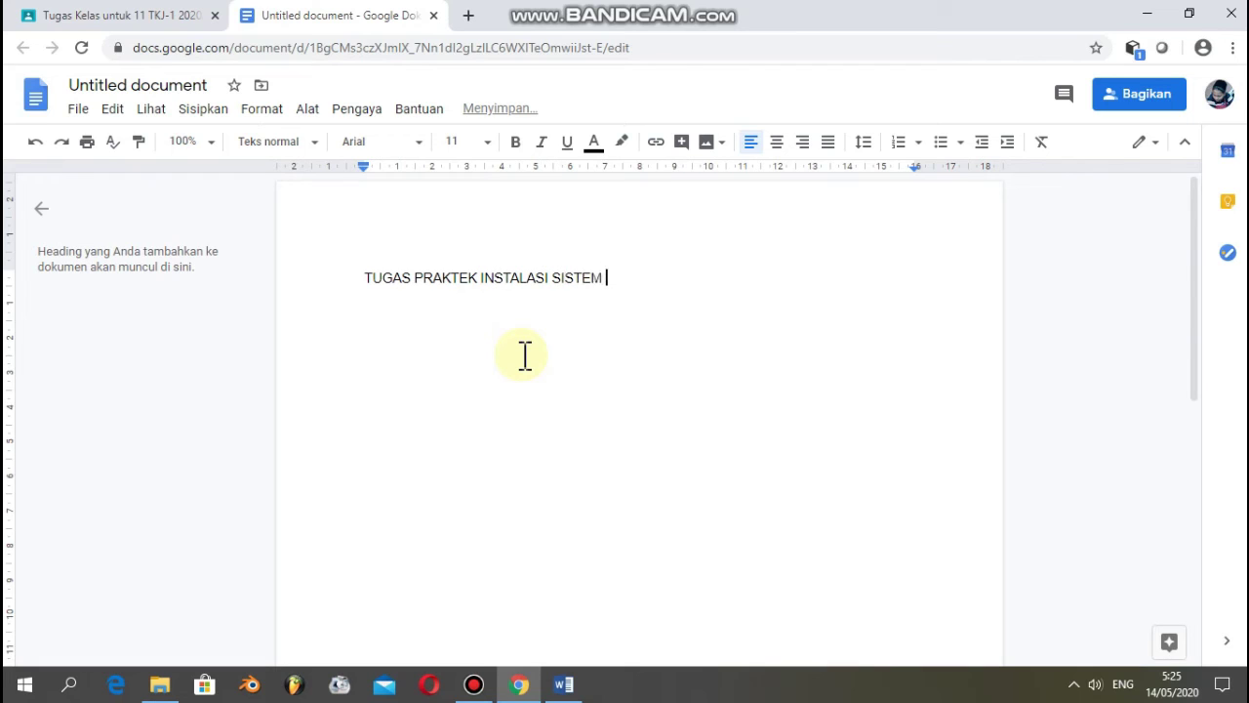
pyautogui.write('OPERASI JARINGAN')
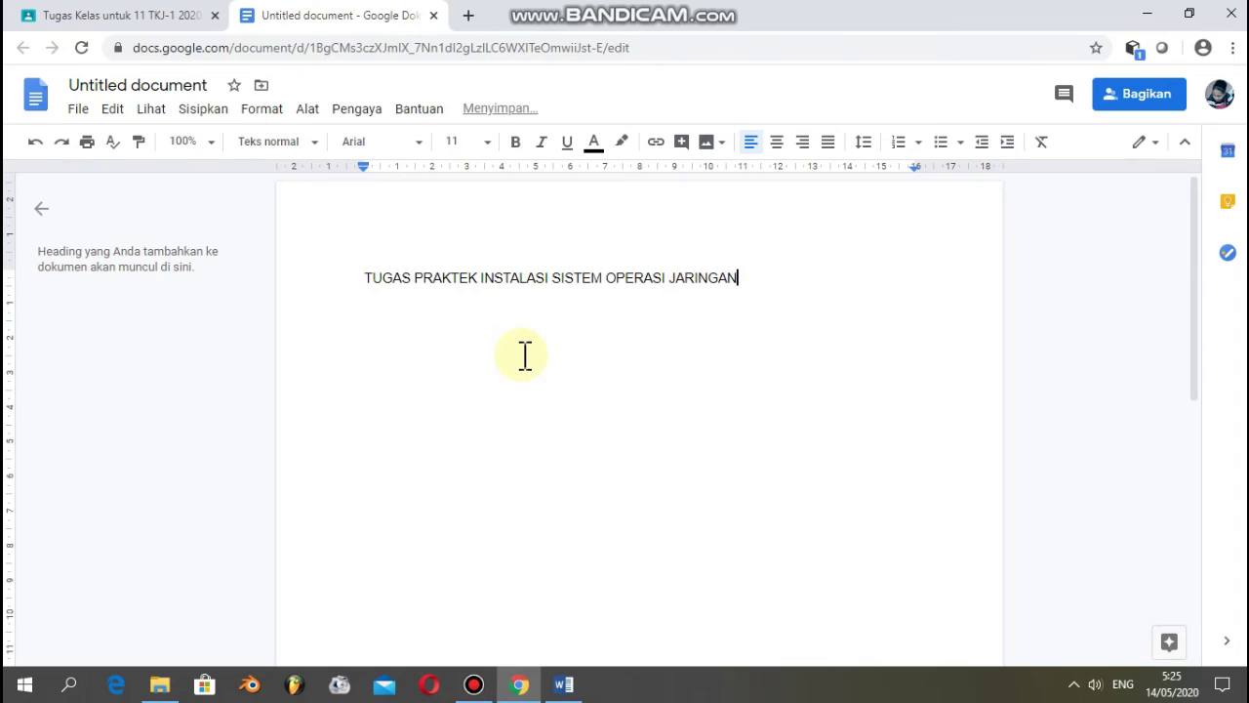
pyautogui.press('Return')
pyautogui.hotkey('ctrl', 'shift', '7')
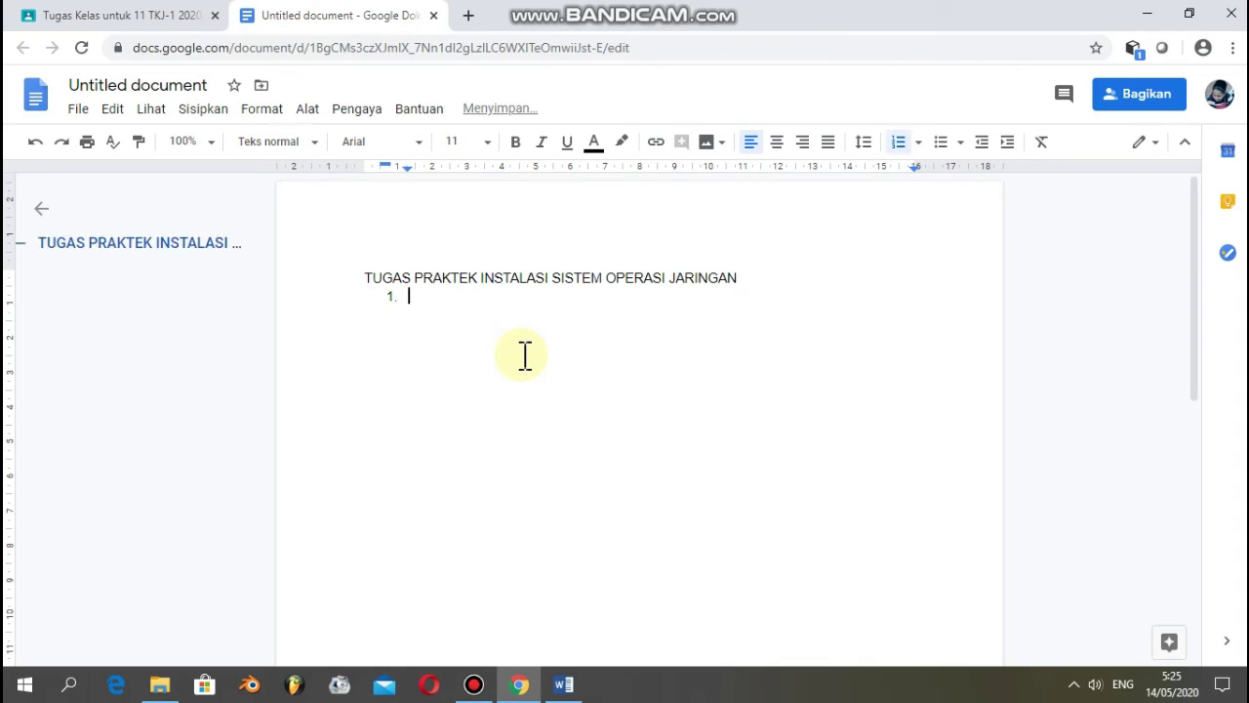
pyautogui.write('BUATLAH KELOMPOK')
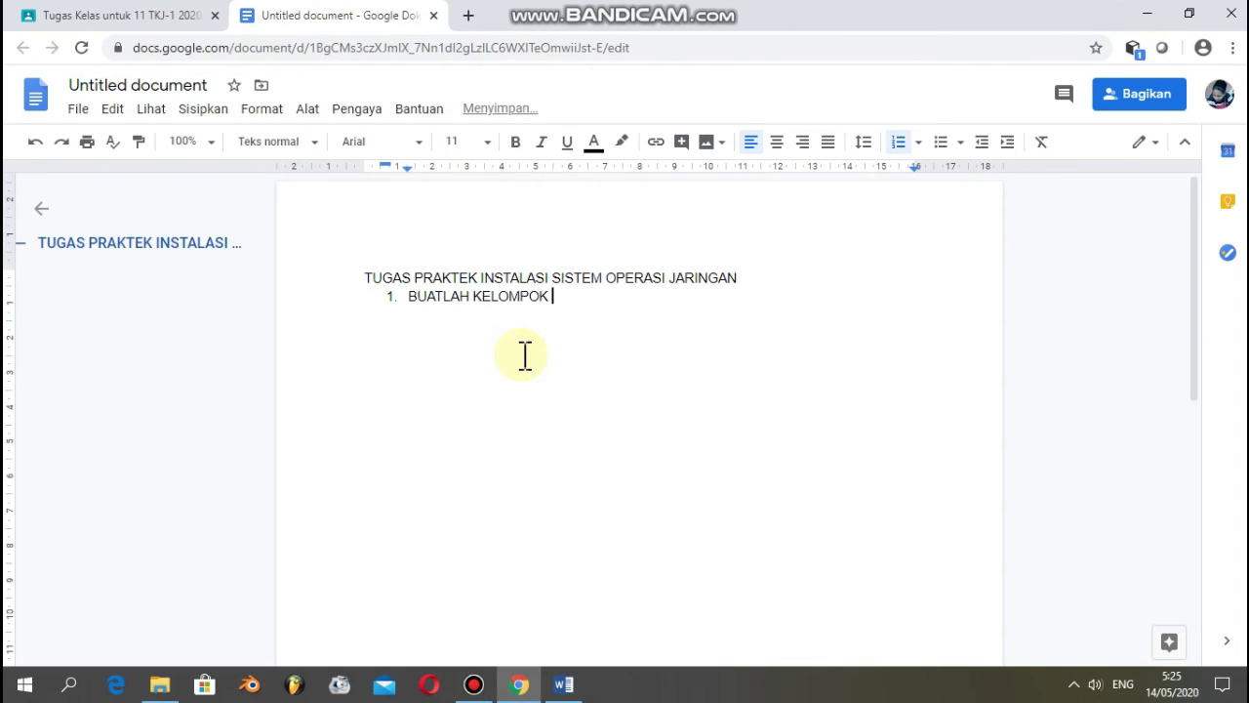
pyautogui.write(' 4 ORANG')
pyautogui.press('Return')
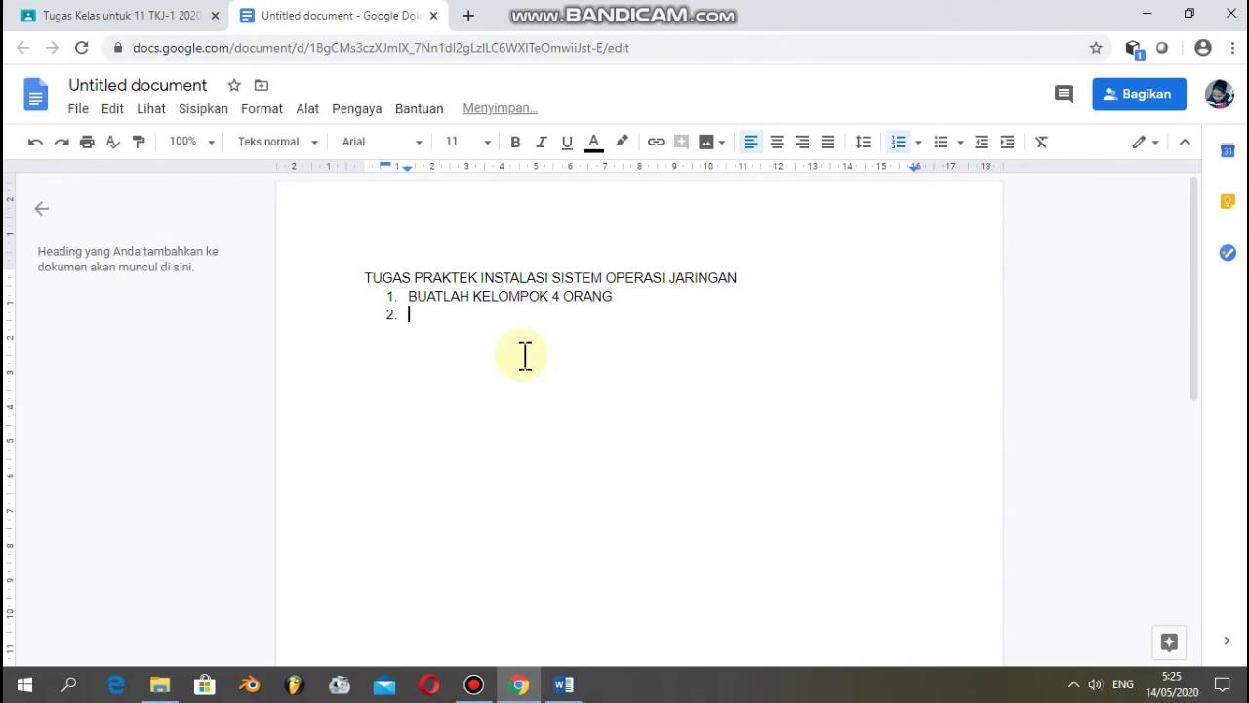
pyautogui.write('INSTALLAH SISTEM')
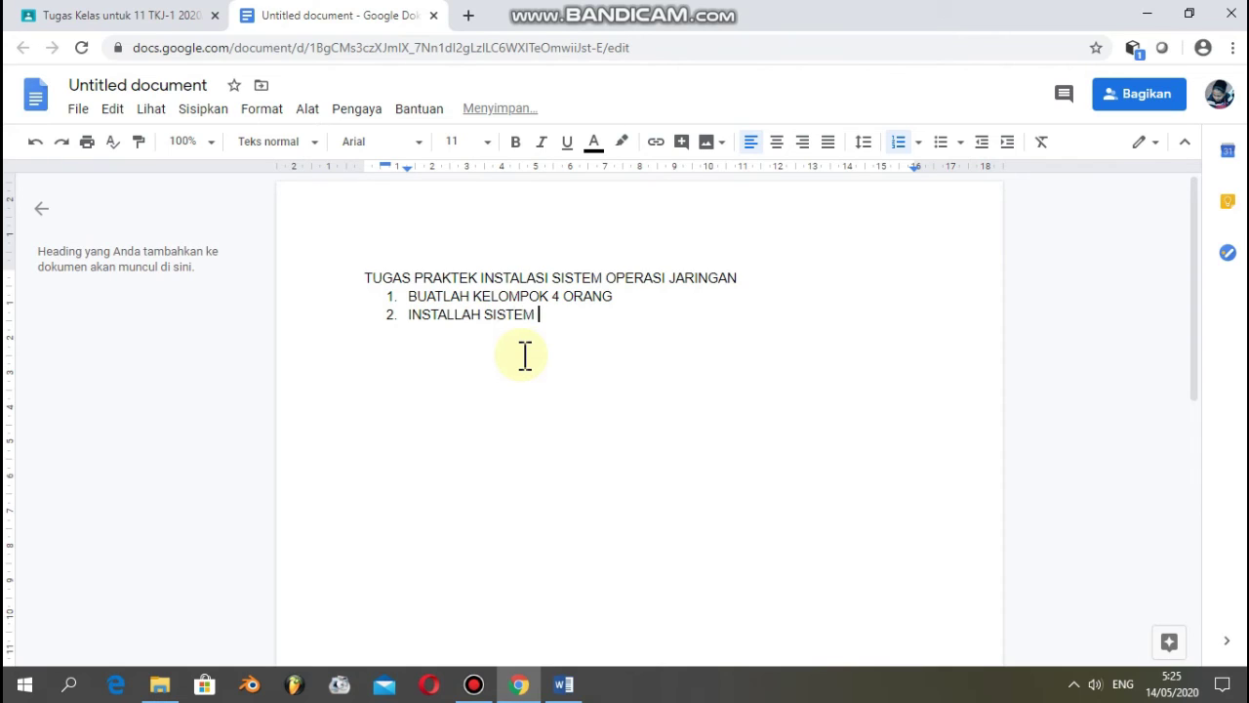
pyautogui.write(' OPERASI JARINGAN DEBIAN 9 DI VIRTUAL BOX')
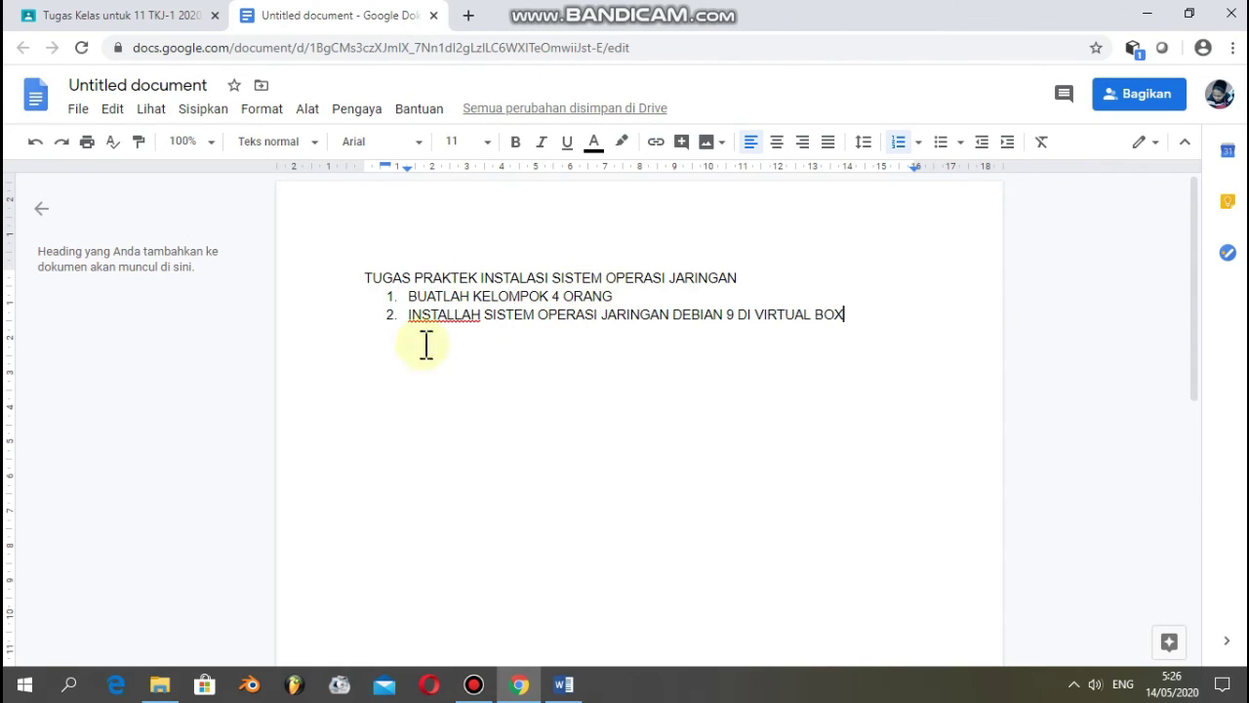
# - Make the document heading bold and close the document to return to the assignment
pyautogui.click(366, 278)
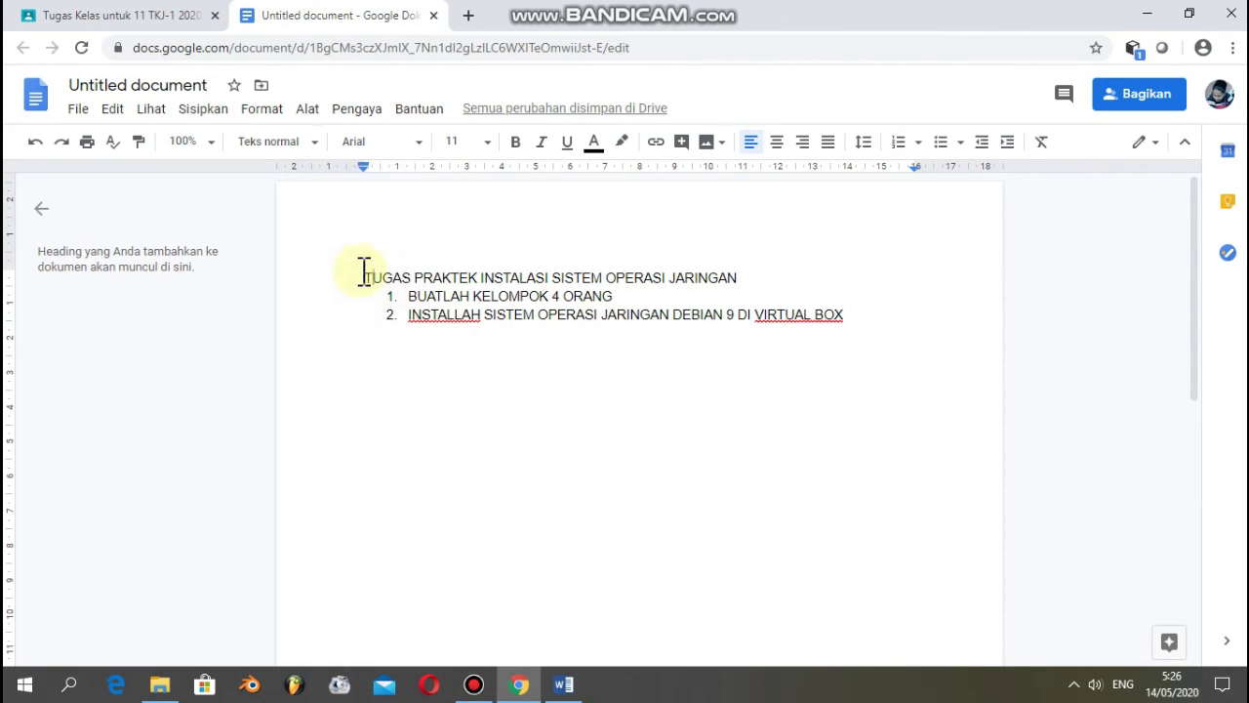
pyautogui.moveTo(366, 278); pyautogui.dragTo(748, 282)
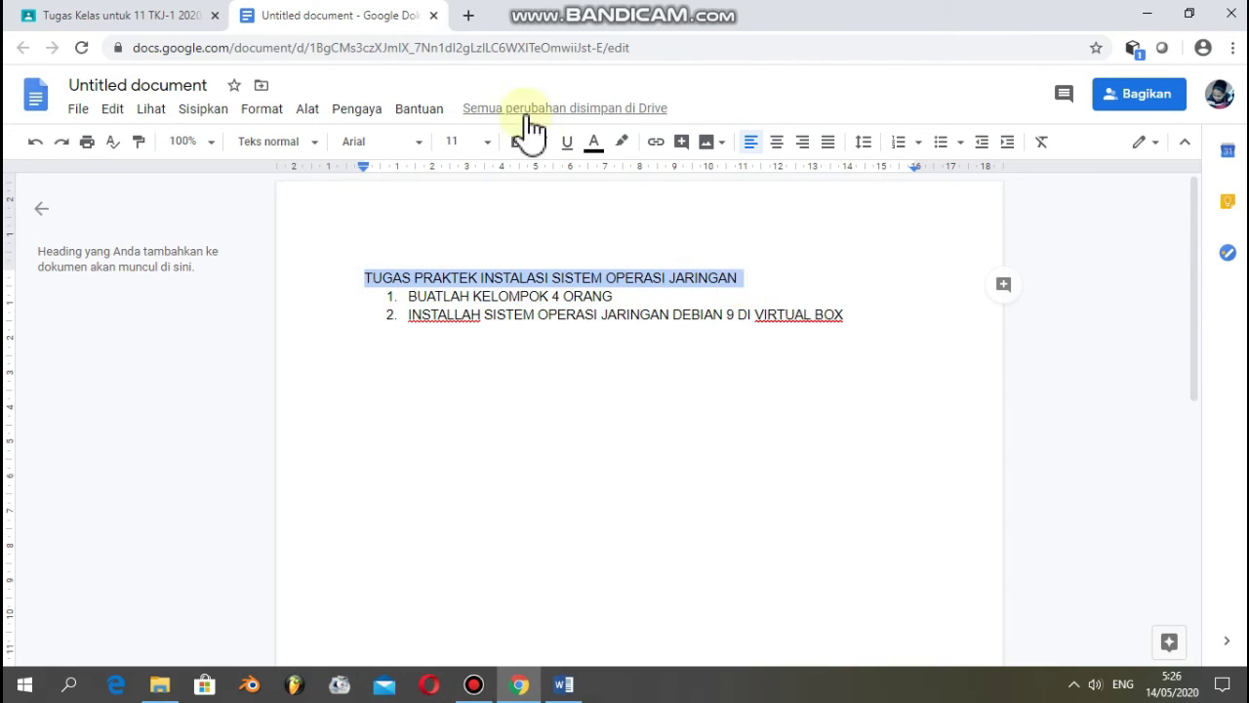
pyautogui.click(516, 142)
pyautogui.click(566, 316)
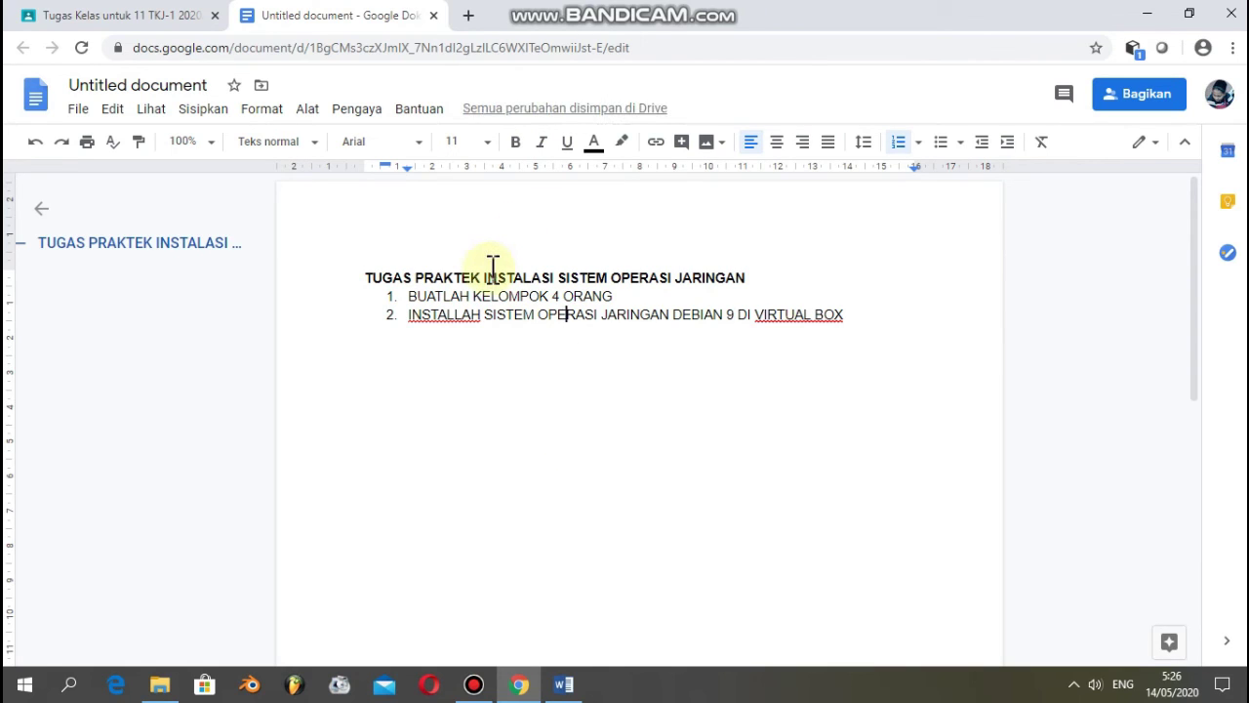
pyautogui.click(435, 15)
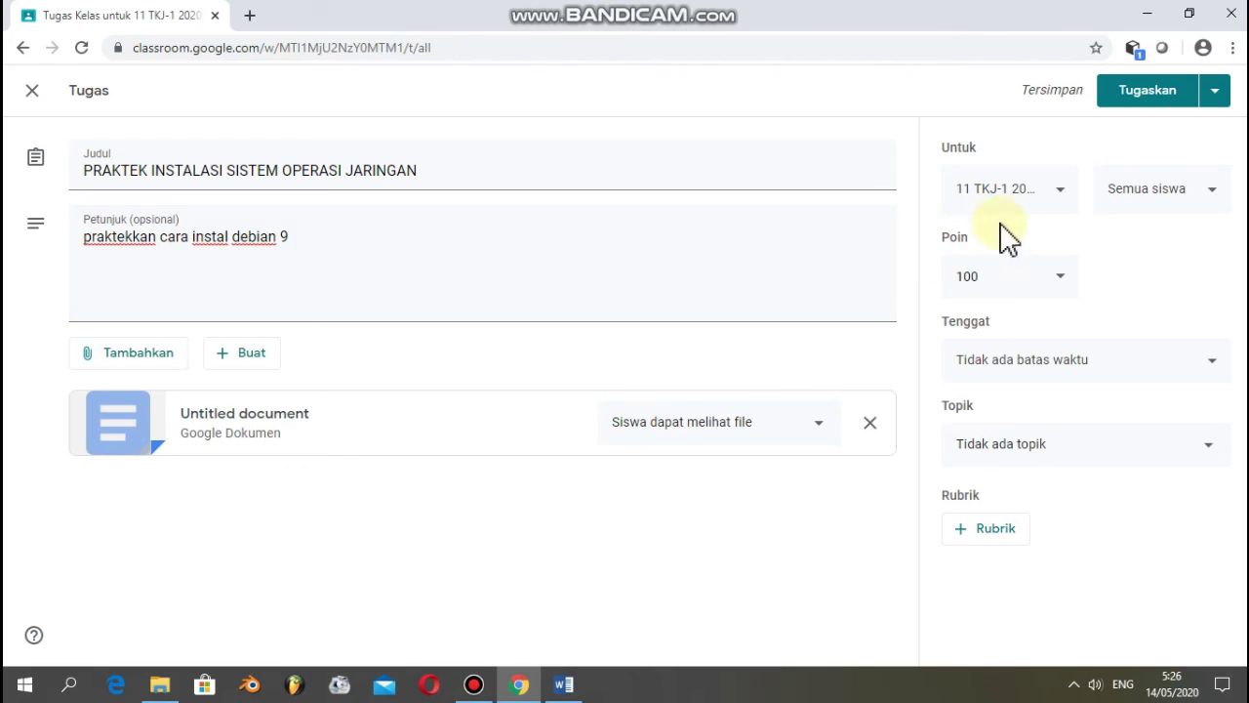
# - Tick 11 TKJ-2 alongside 11 TKJ-1 in the assignment's class list
pyautogui.click(1065, 193)
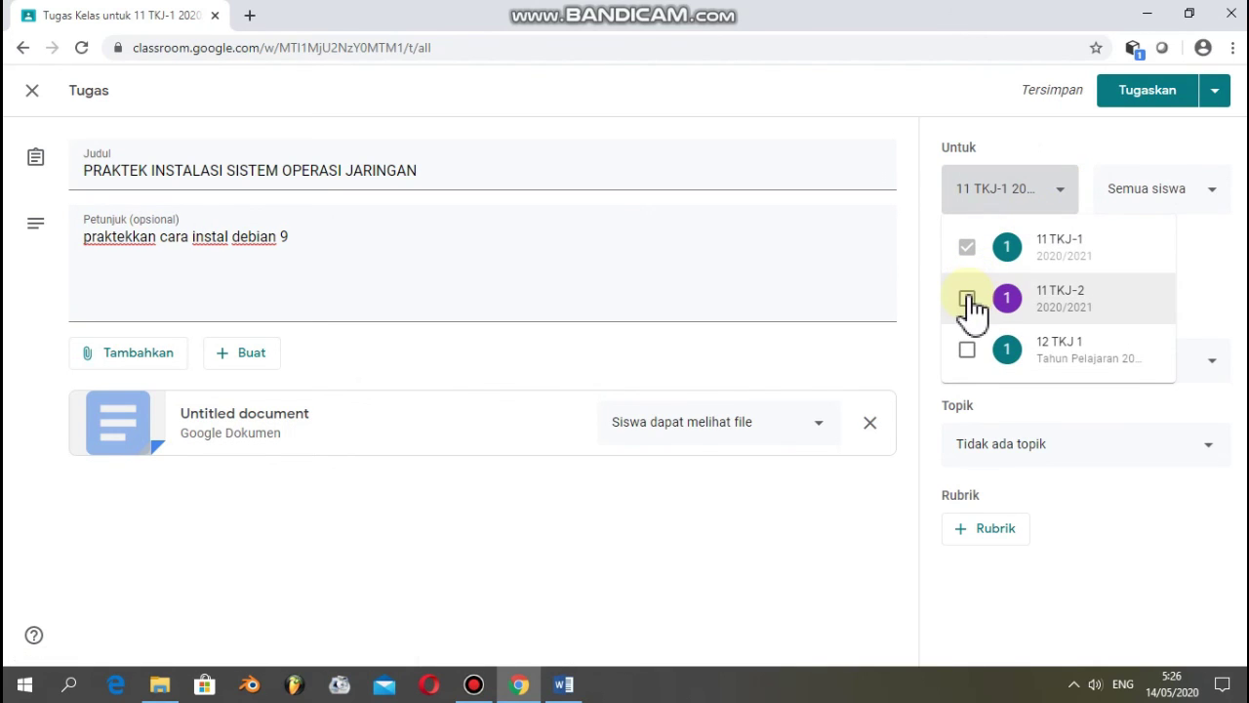
pyautogui.click(967, 299)
pyautogui.click(1146, 558)
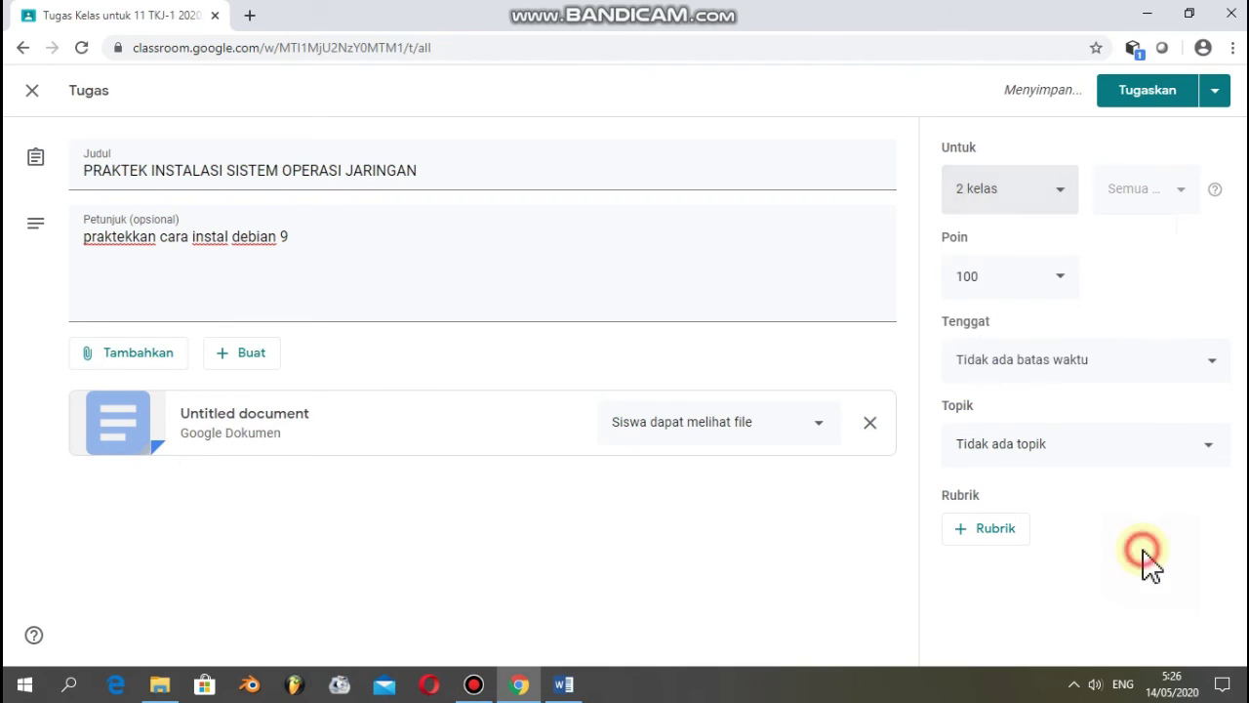
pyautogui.click(1057, 277)
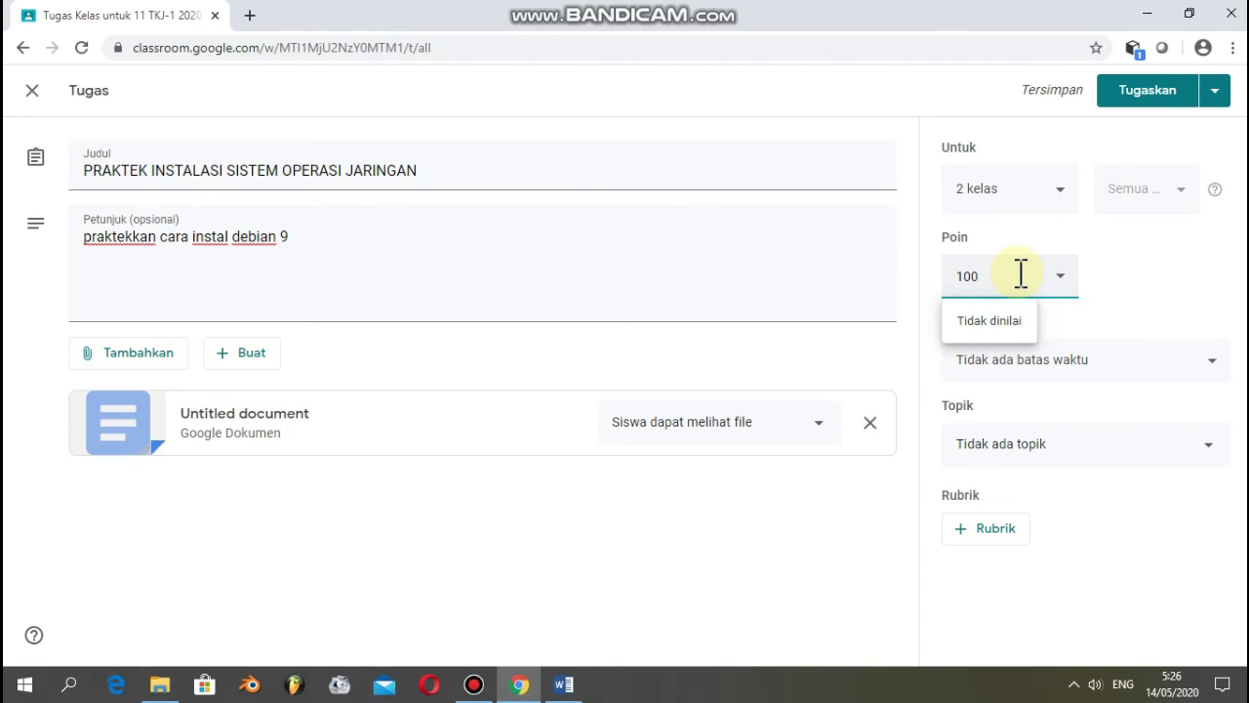
# - Set the assignment deadline to 15 Mei 2020 at 13:00 and choose the TUGAS topic
pyautogui.click(1154, 285)
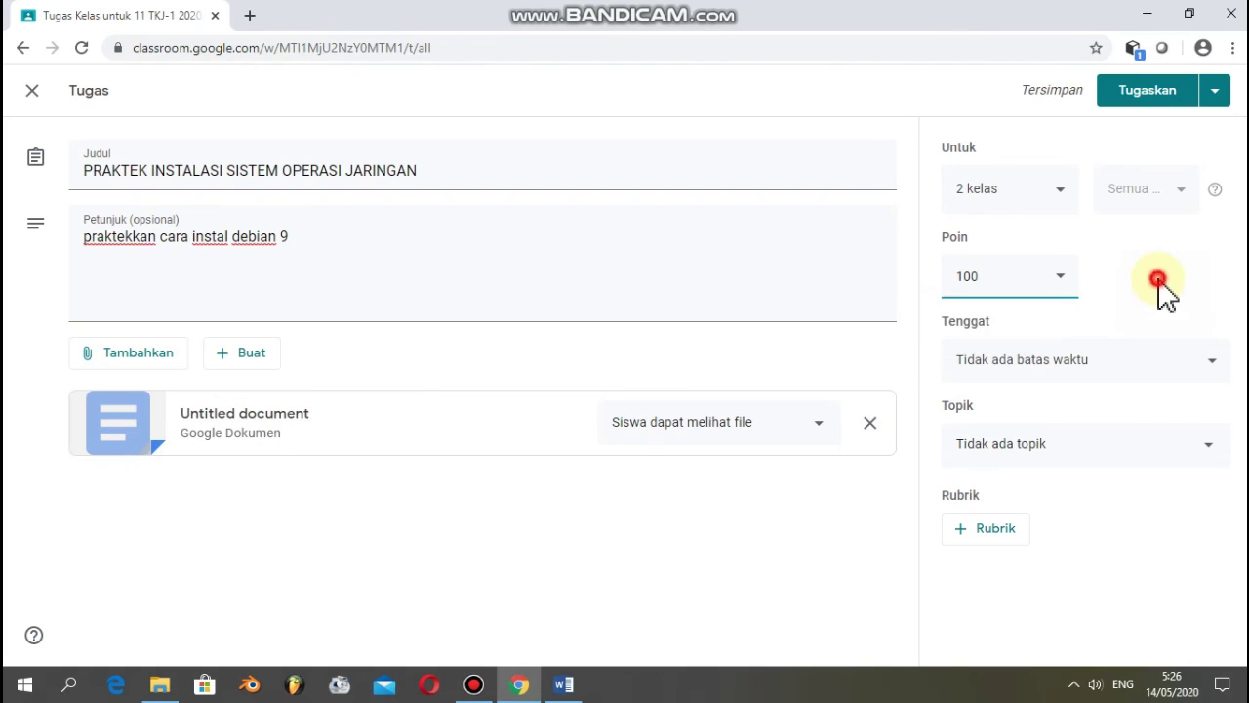
pyautogui.click(1065, 359)
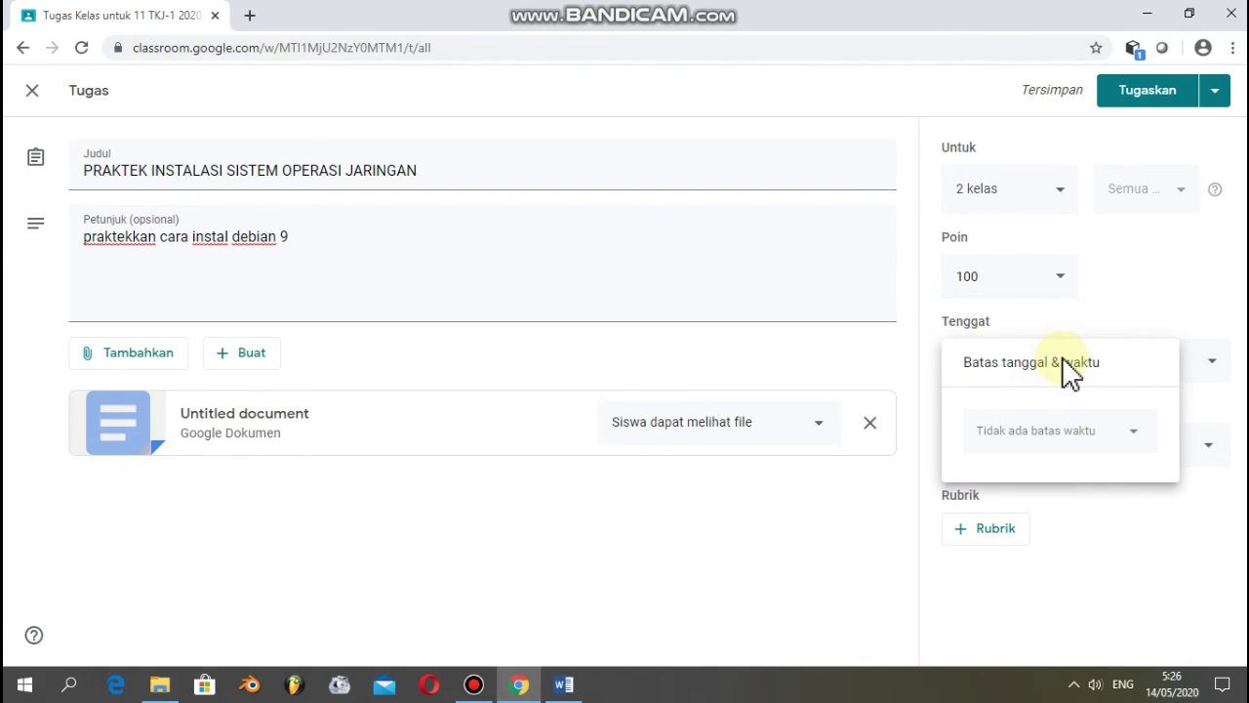
pyautogui.click(1132, 439)
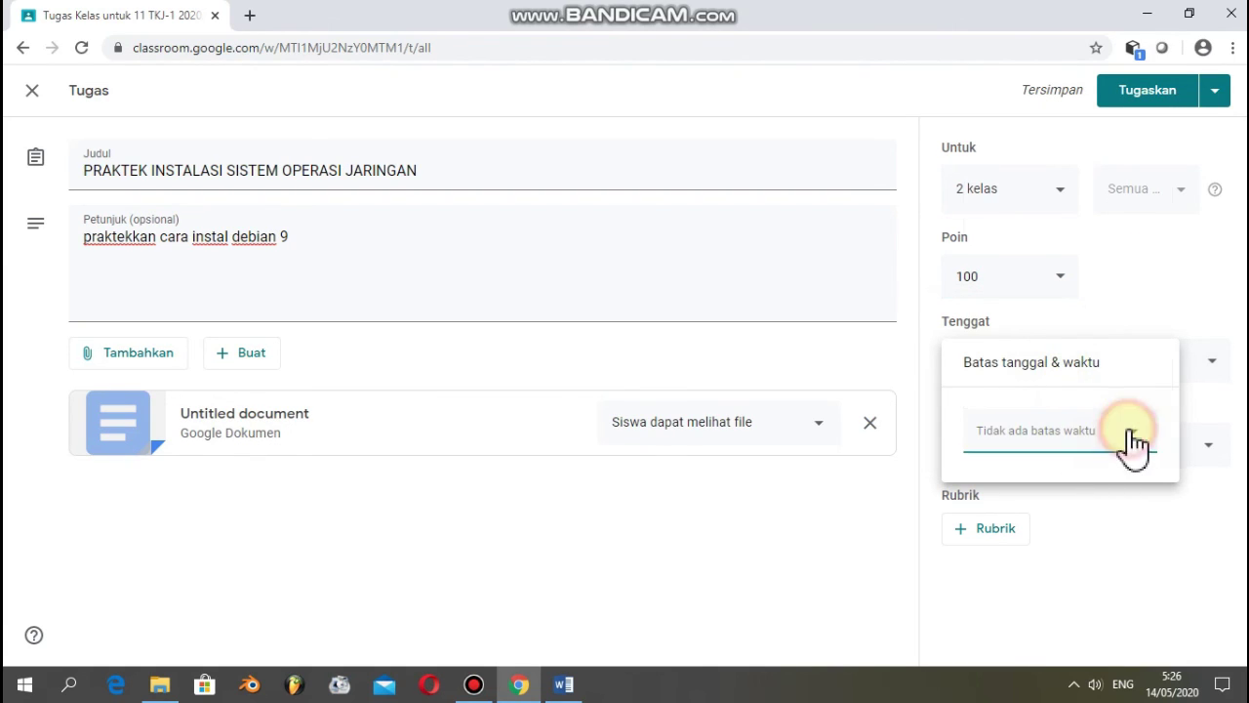
pyautogui.click(1124, 303)
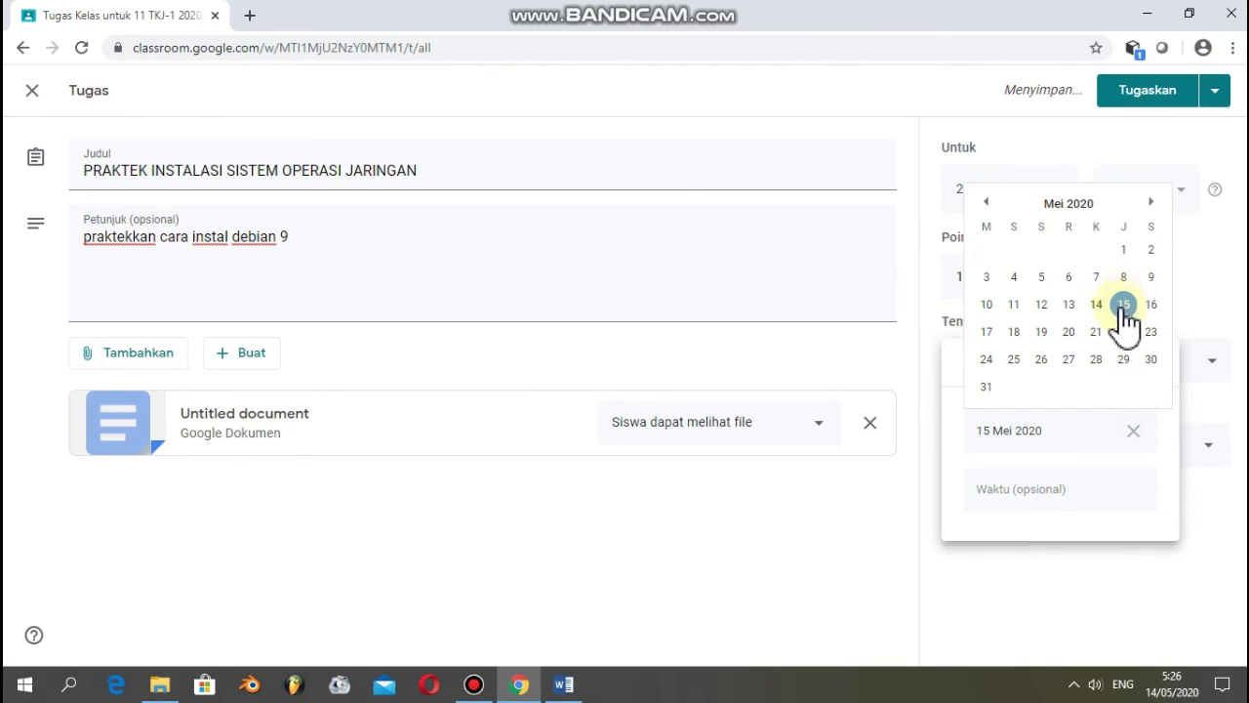
pyautogui.click(1125, 306)
pyautogui.click(1124, 307)
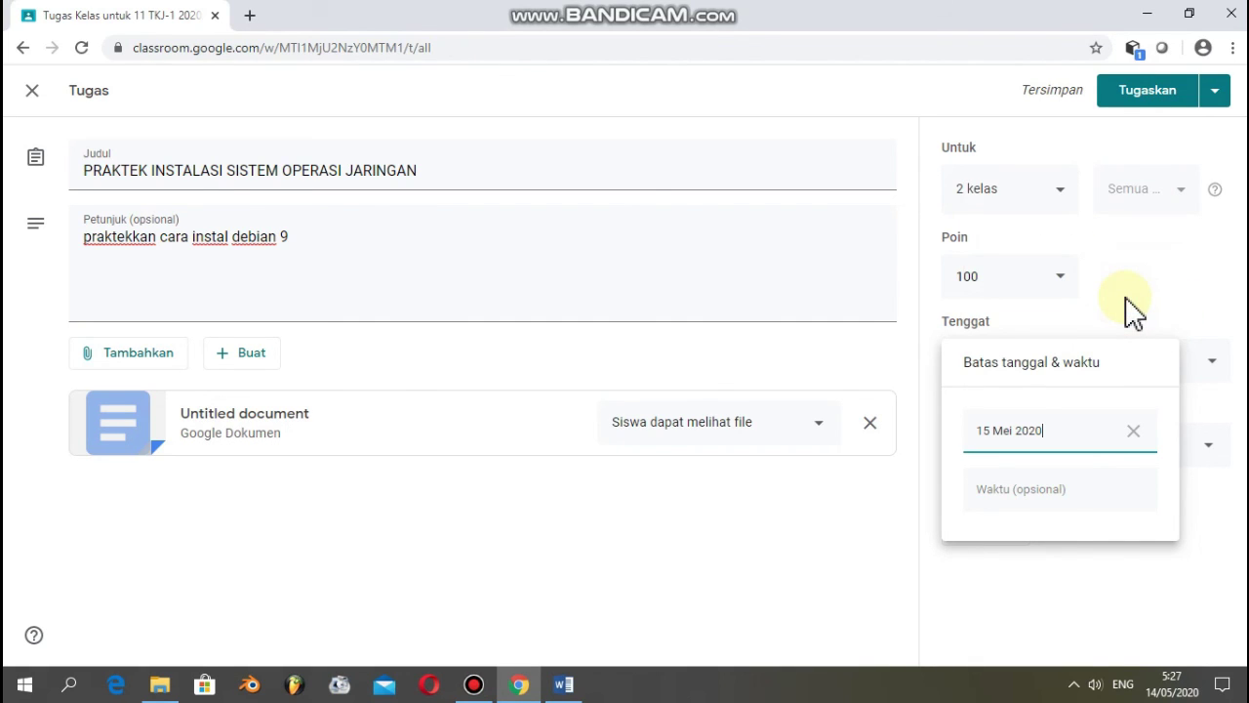
pyautogui.click(1071, 496)
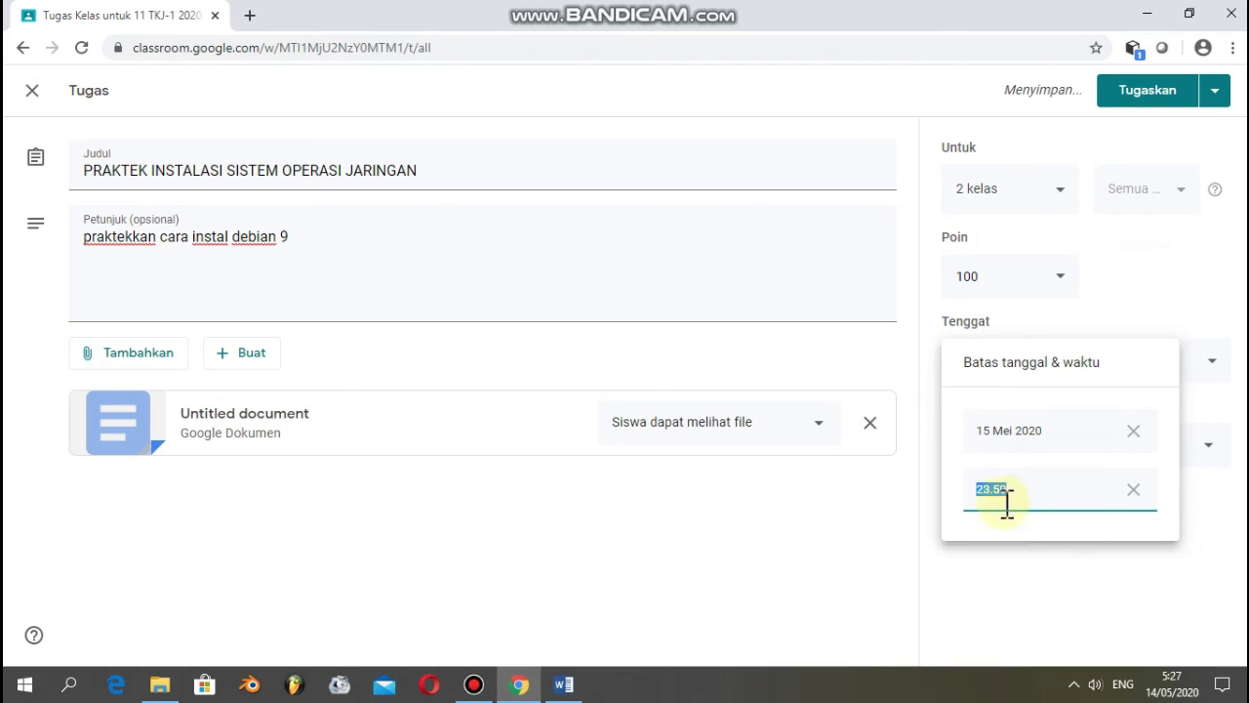
pyautogui.write('1')
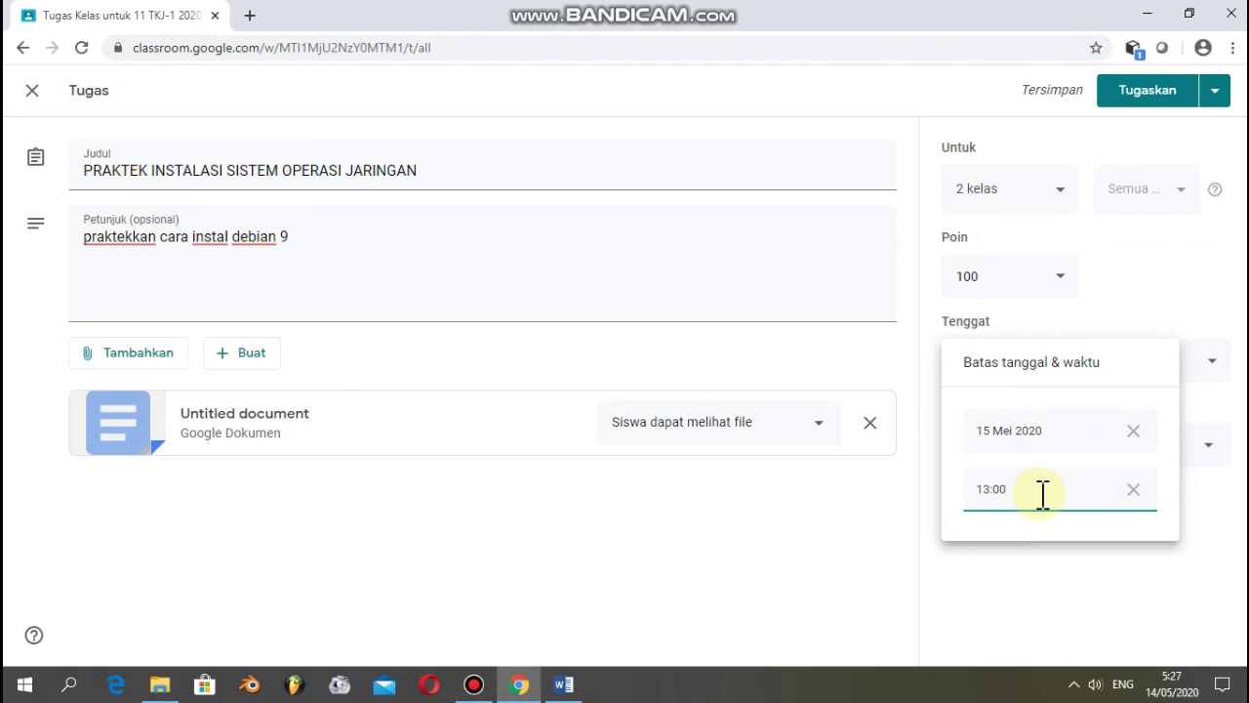
pyautogui.write('3:00')
pyautogui.click(1087, 578)
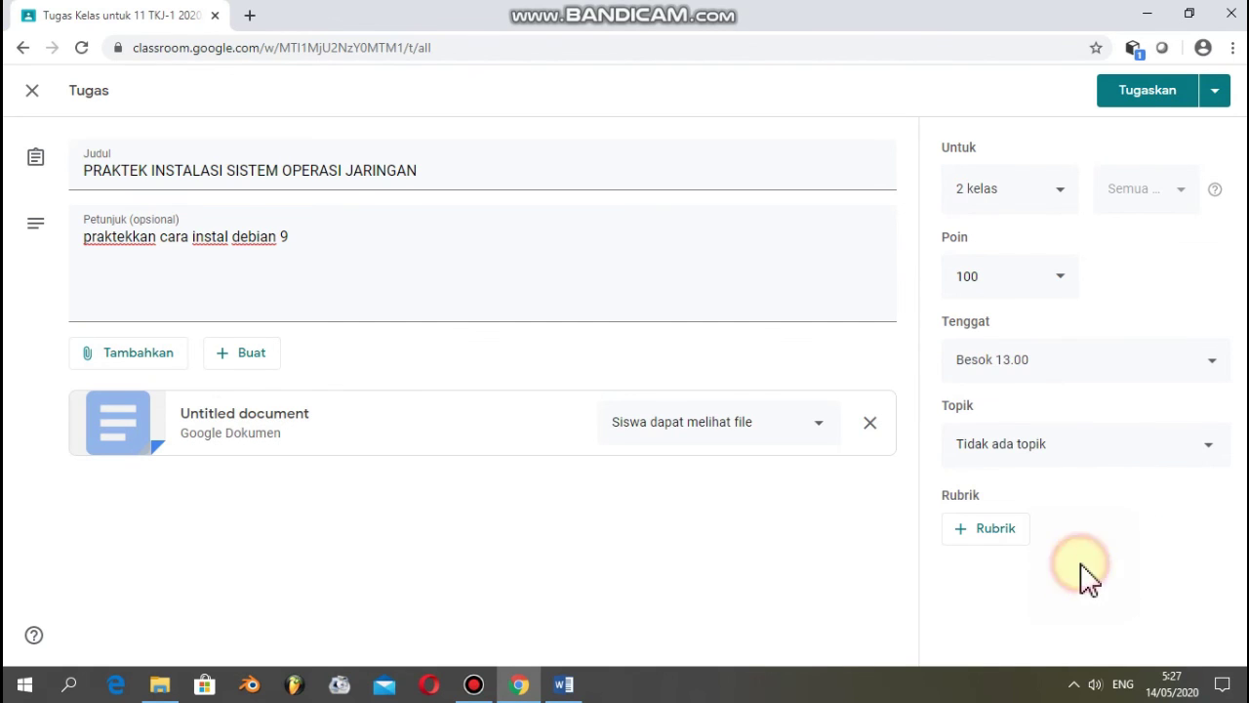
pyautogui.click(1194, 459)
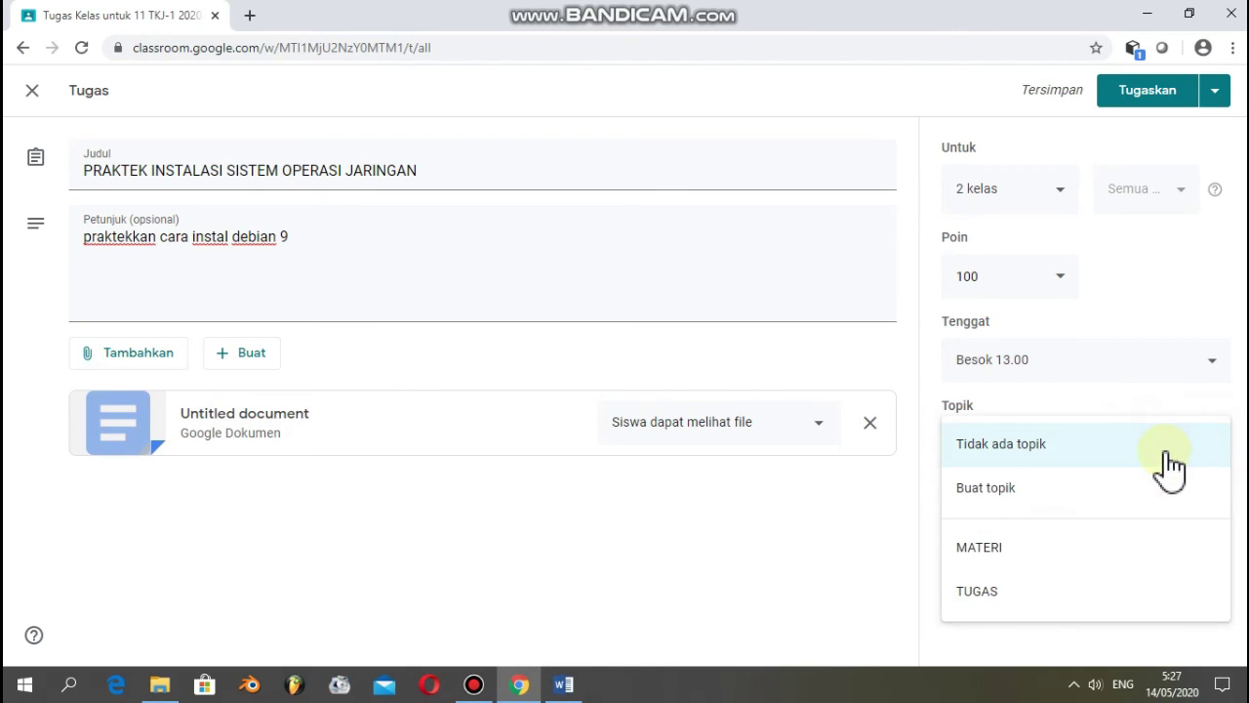
pyautogui.click(998, 592)
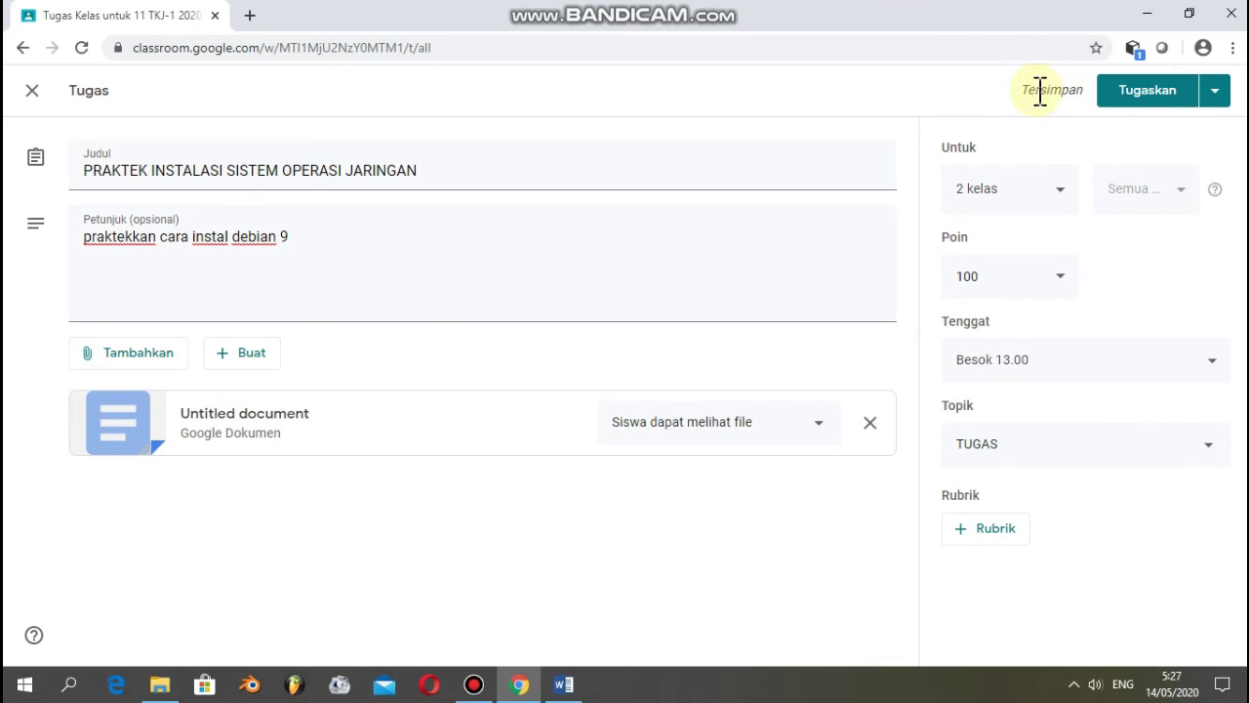
# - Post the assignment to 11 TKJ-1 and 11 TKJ-2 and return to the Kelas overview
pyautogui.click(1138, 94)
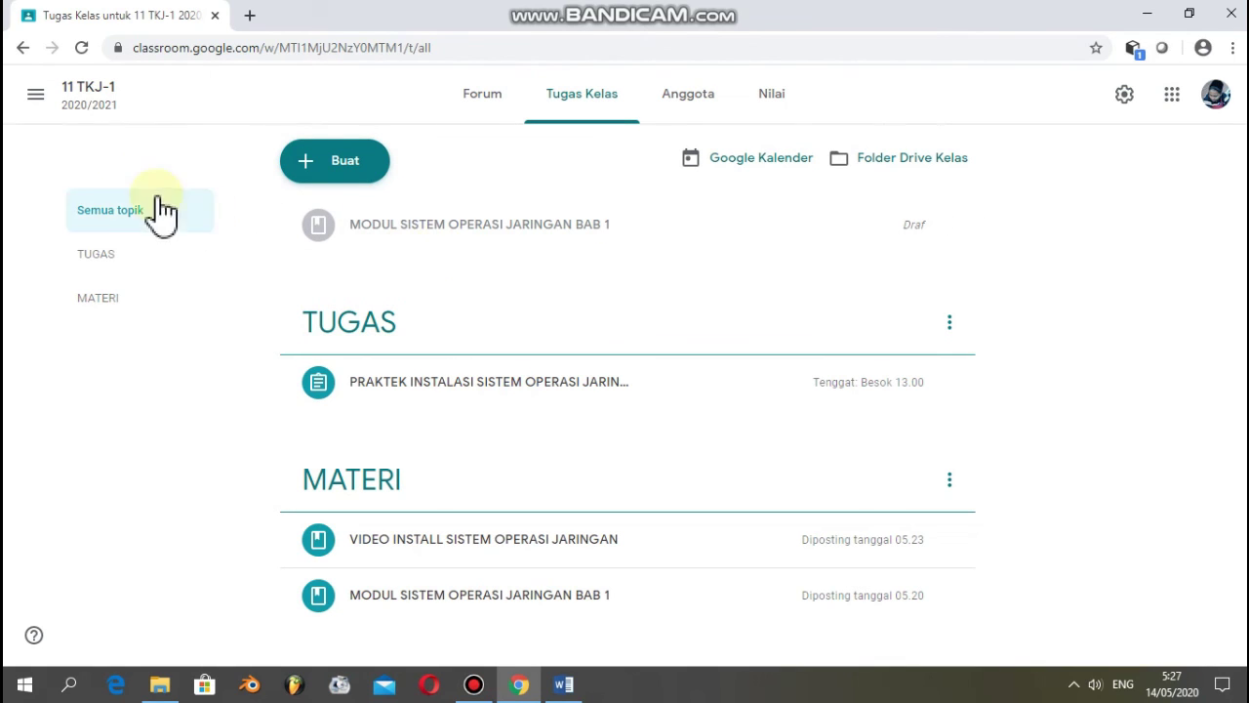
pyautogui.click(37, 98)
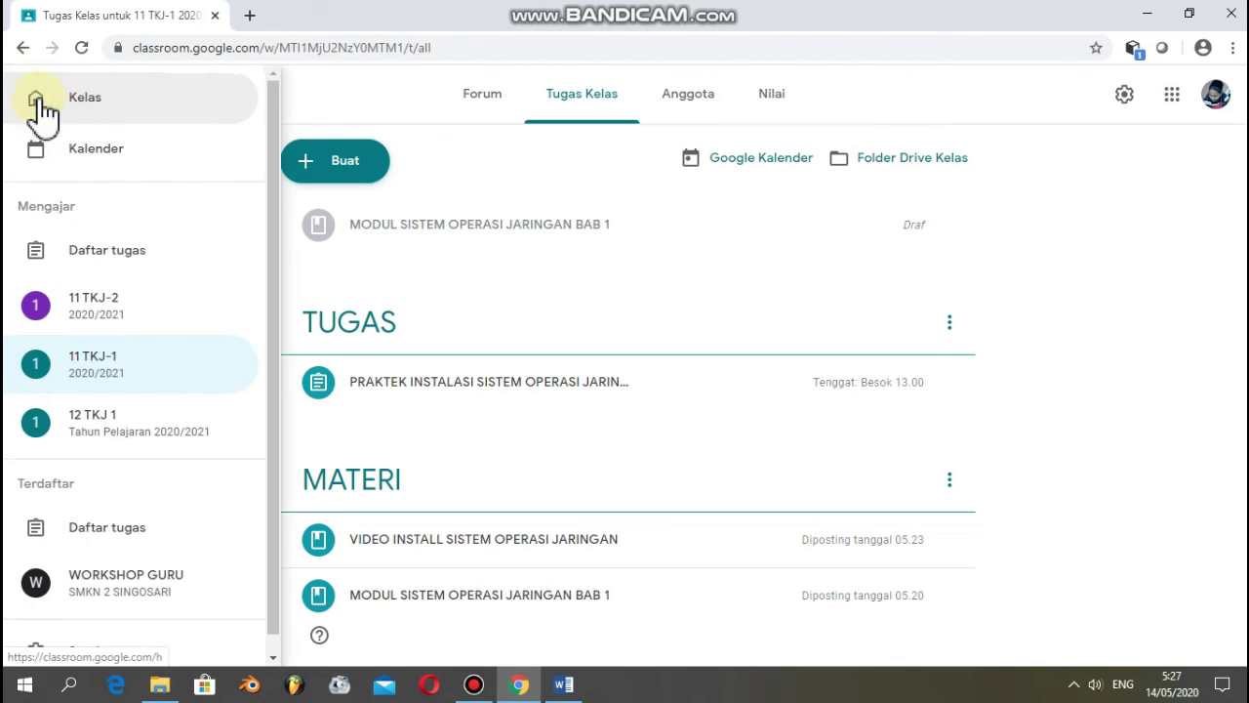
pyautogui.click(116, 99)
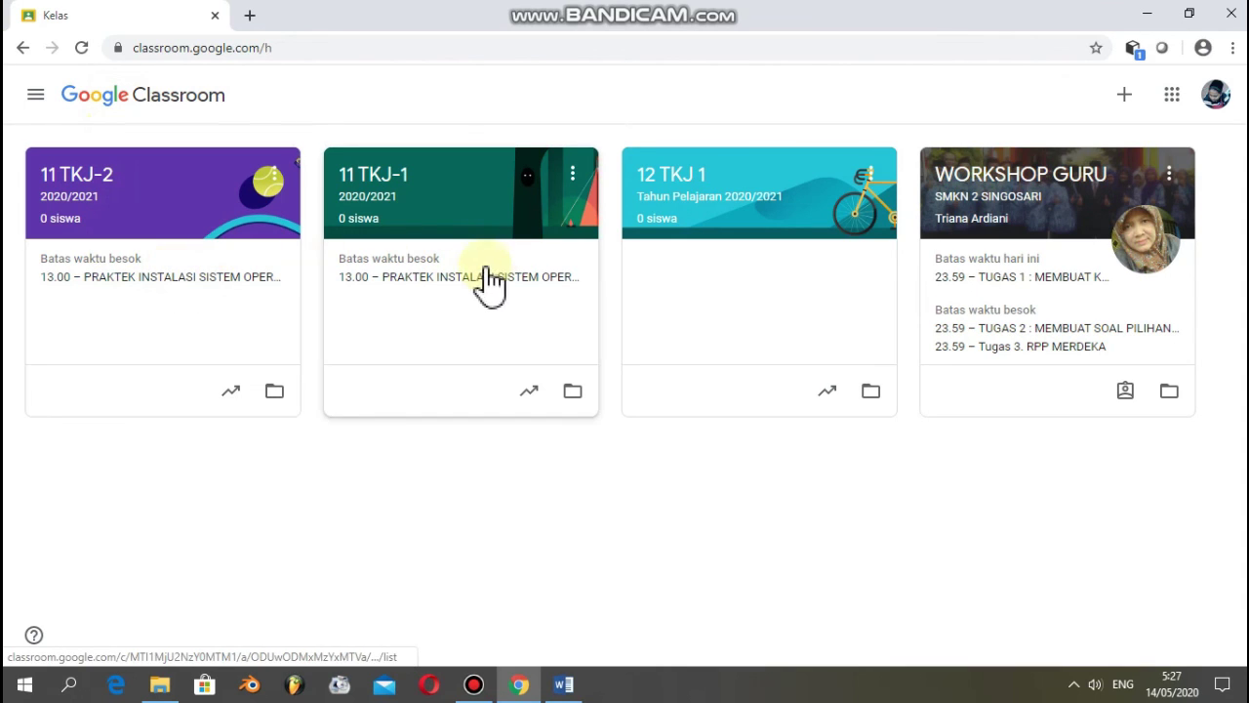
# - Confirm the assignment under TUGAS in 11 TKJ-2's Tugas Kelas, then sign out with Keluar
pyautogui.click(90, 187)
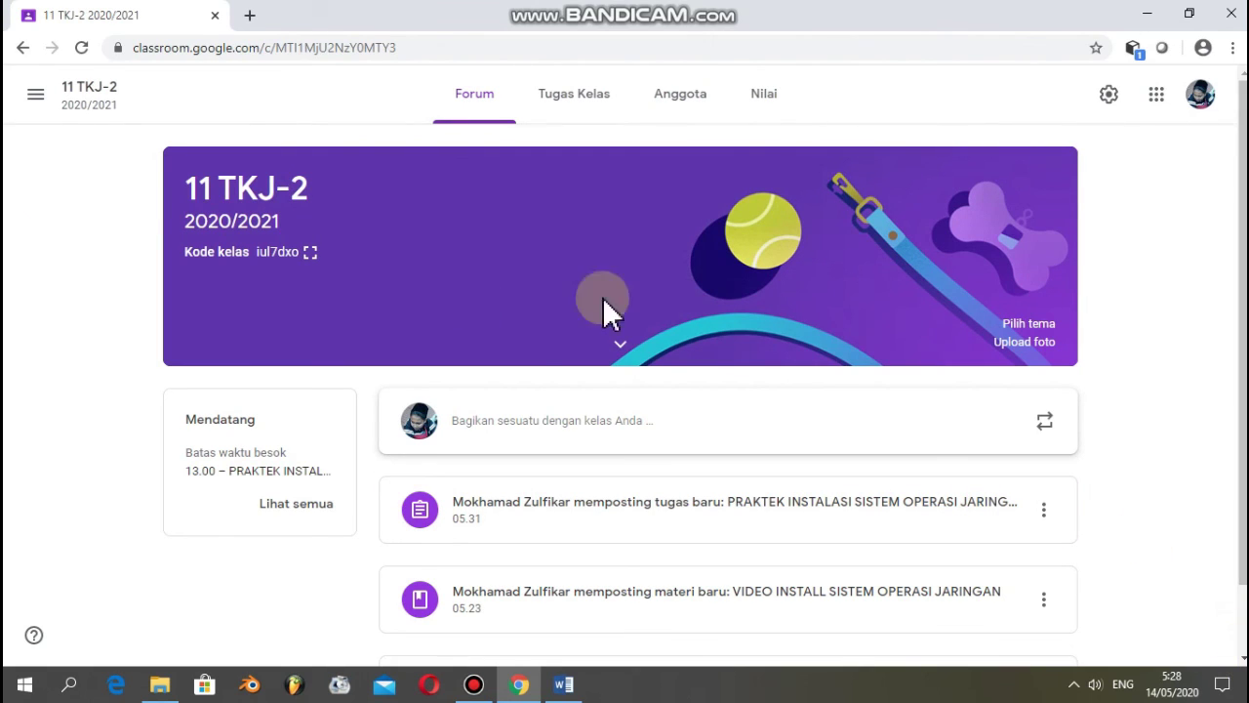
pyautogui.click(593, 102)
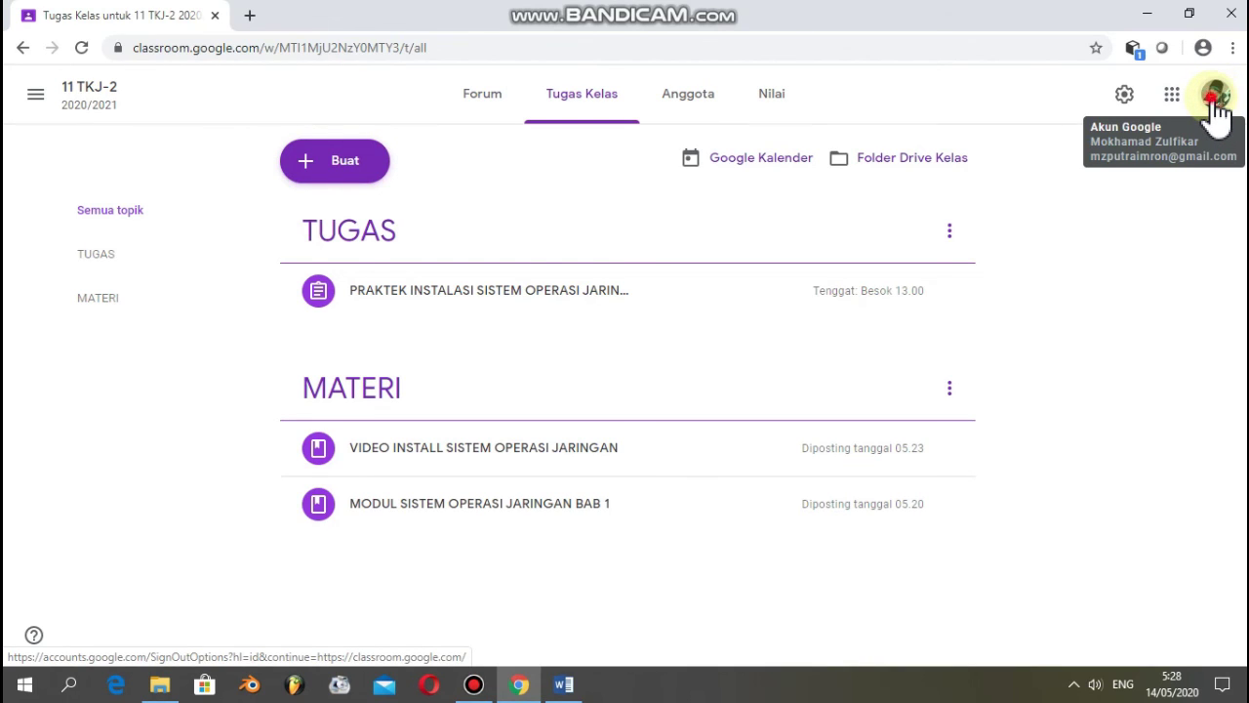
pyautogui.click(1214, 98)
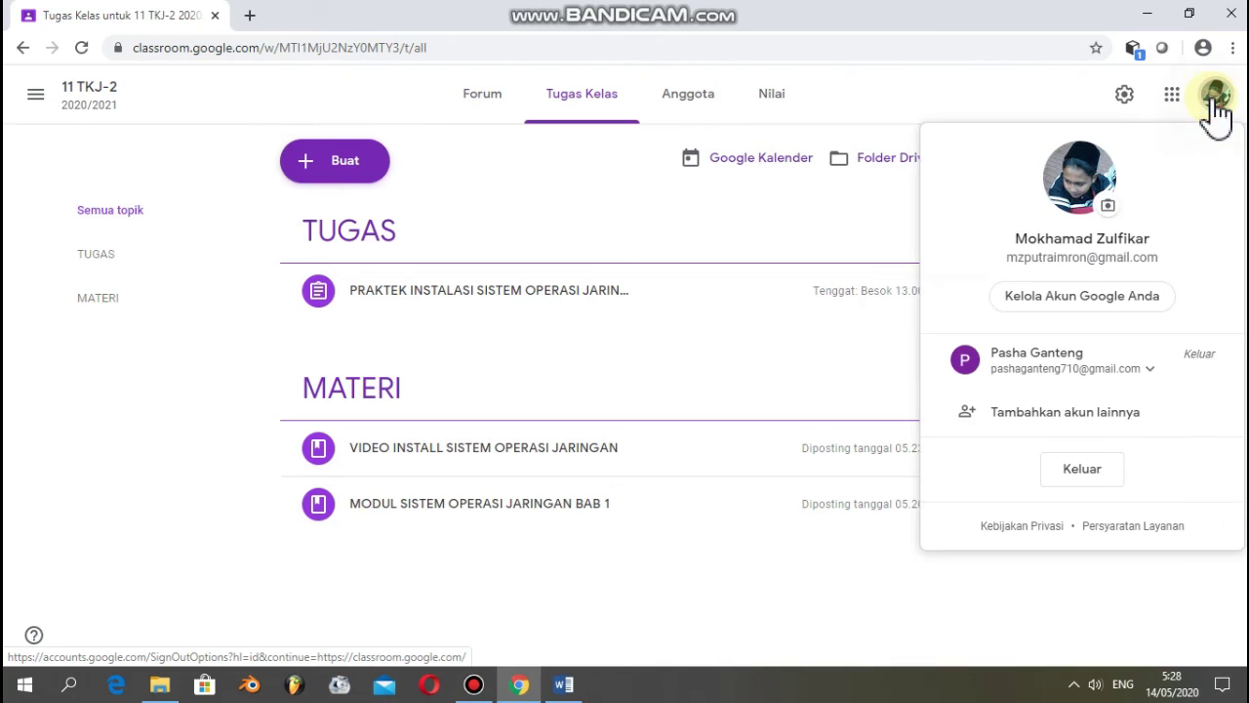
pyautogui.click(1096, 478)
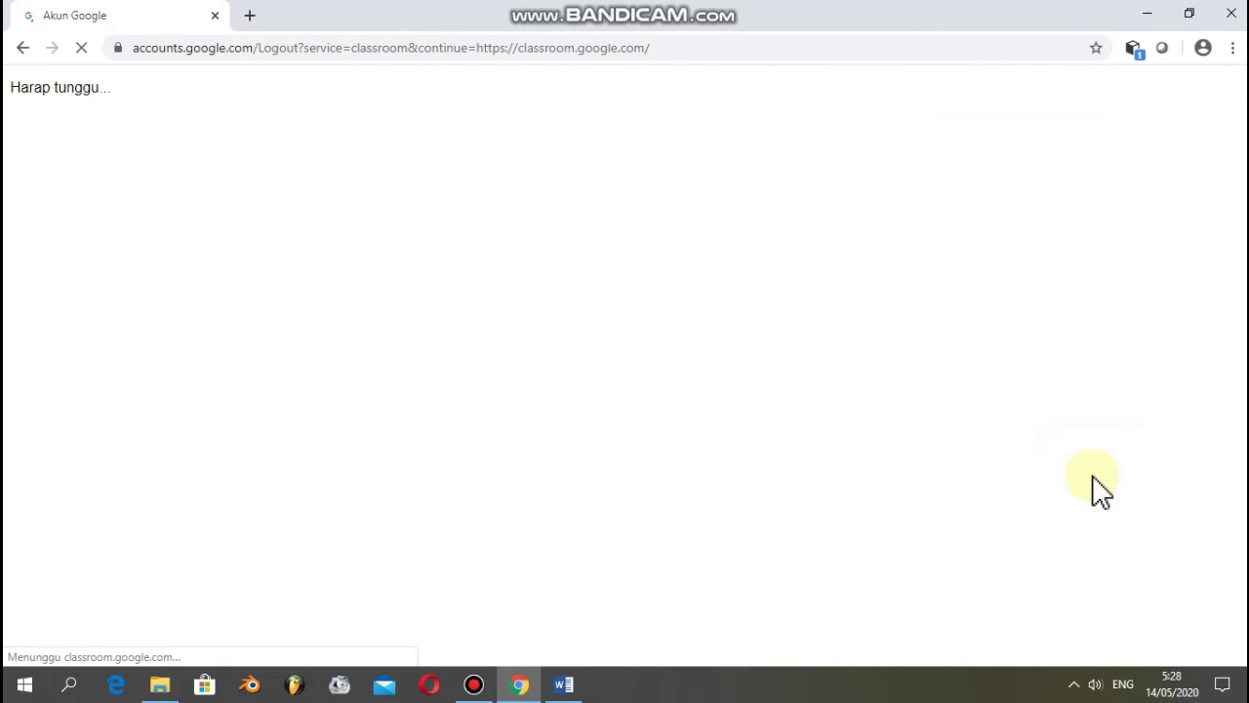